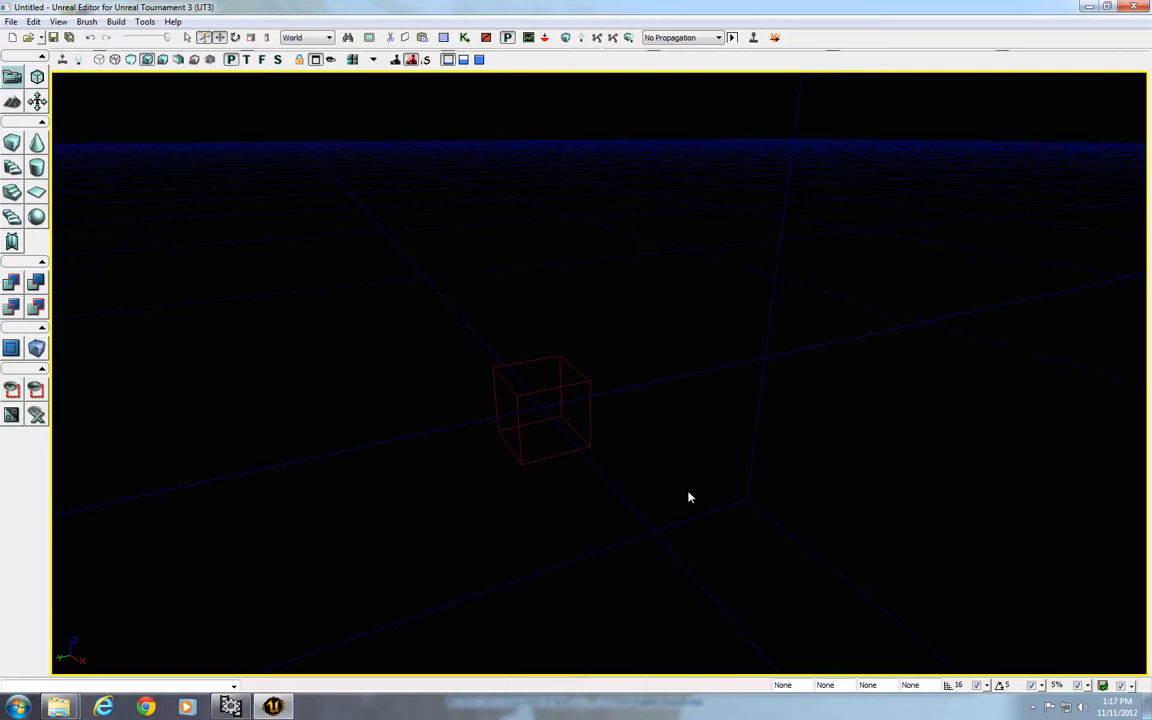
Create a new level with additive geometry style without saving the changes to the untitled level
right_click_drag(688, 492, 722, 492)
left_click_drag(729, 491, 690, 440)
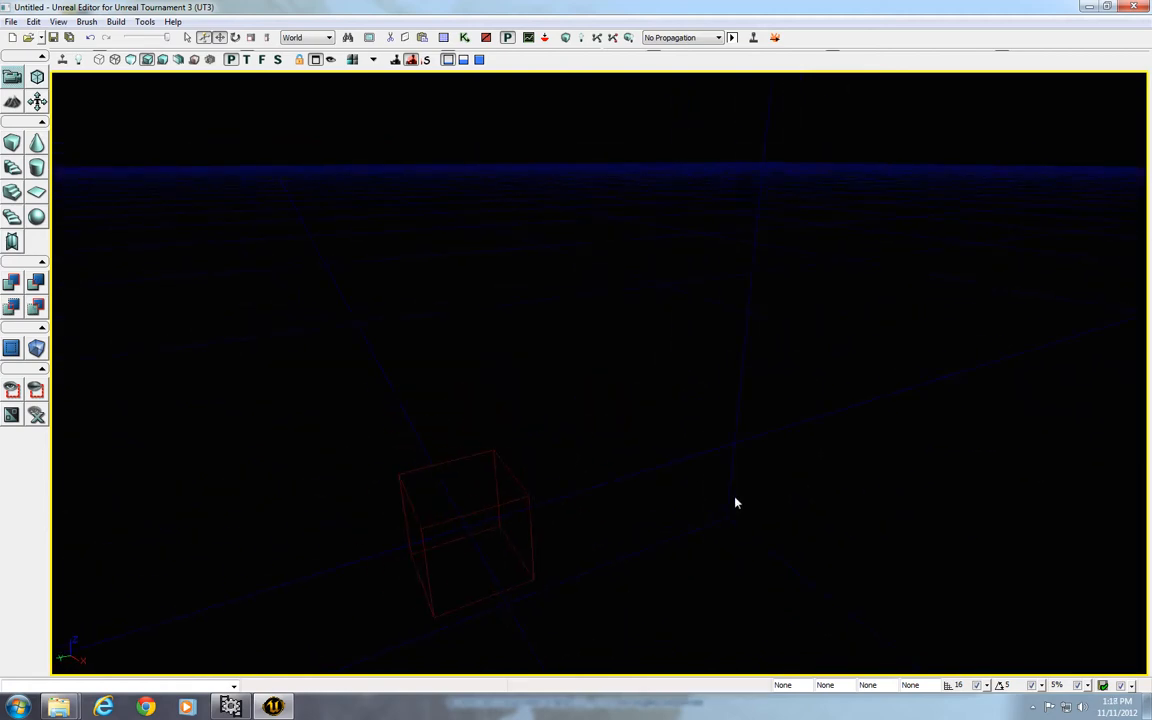
right_click_drag(735, 503, 728, 500)
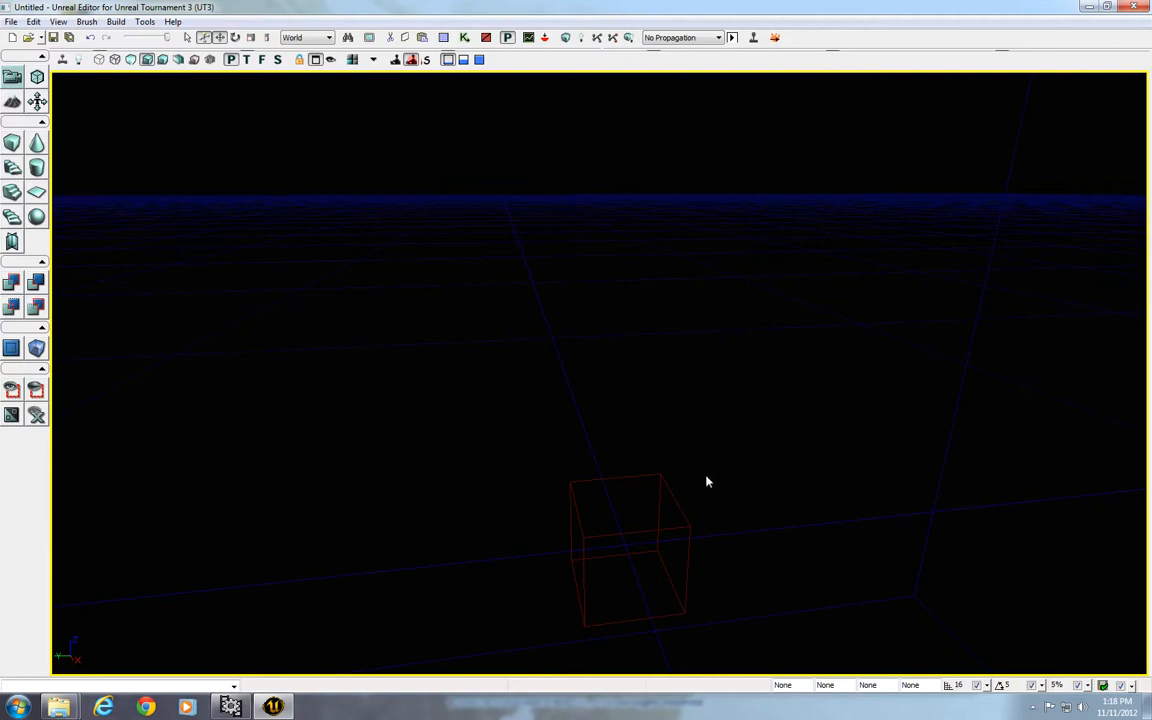
left_click(11, 21)
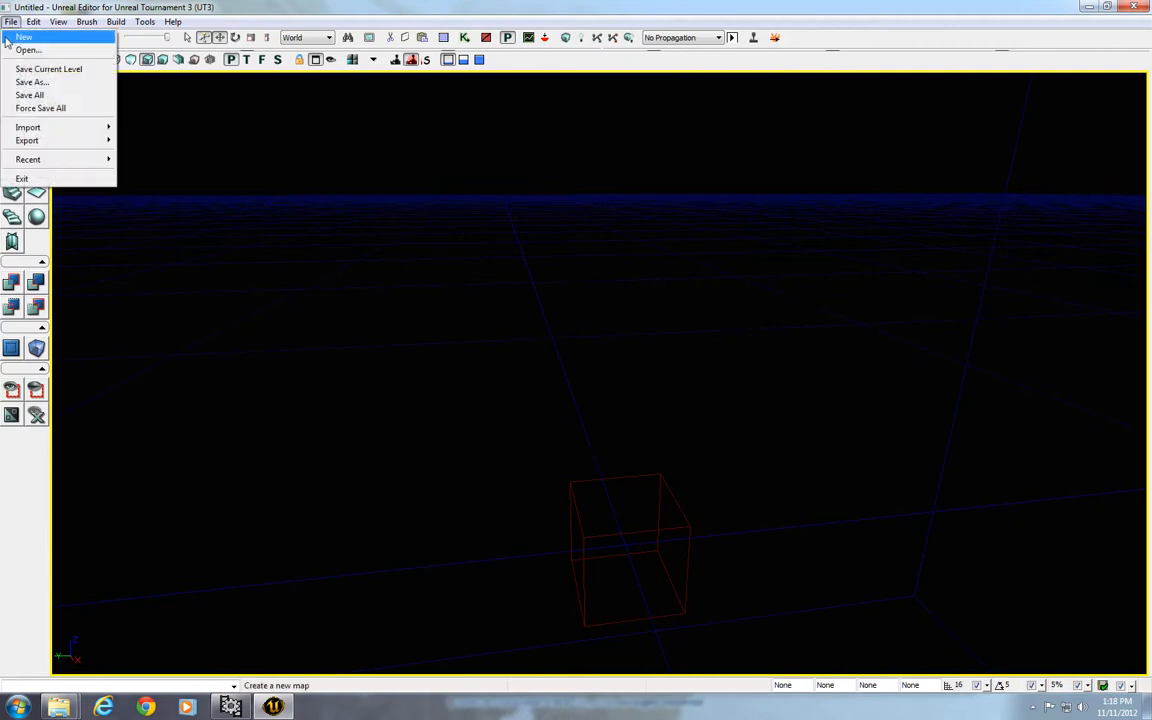
left_click(7, 41)
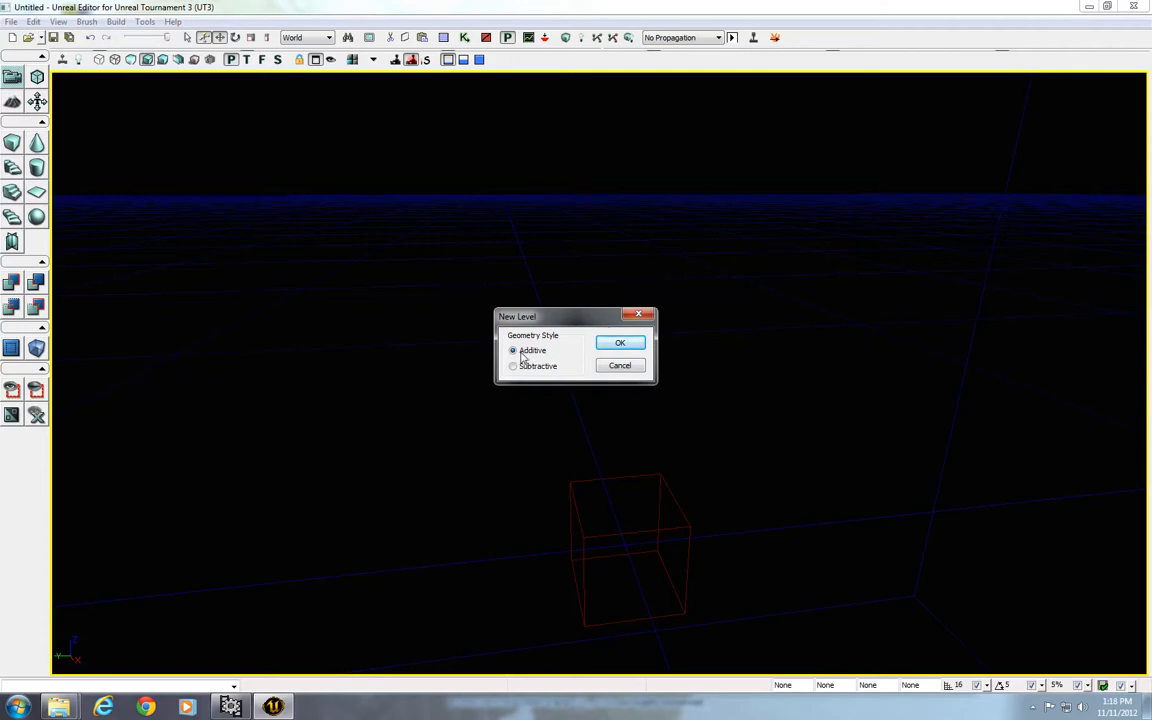
left_click(619, 344)
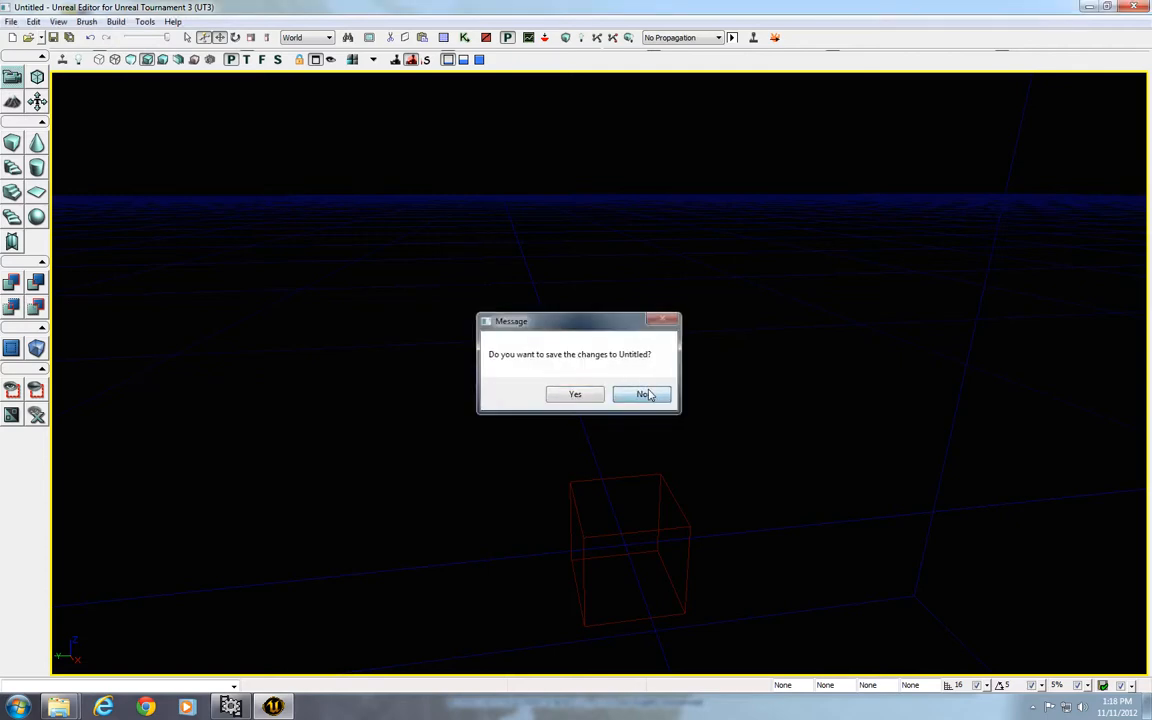
left_click(645, 394)
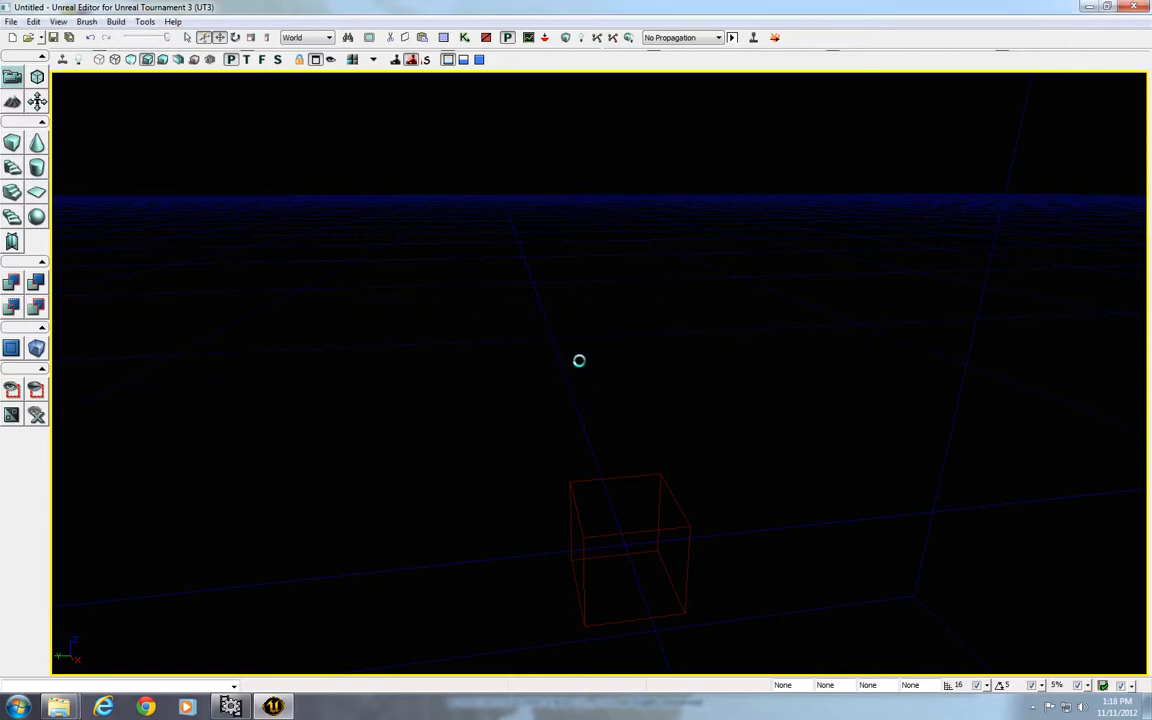
Add a new terrain at location 0, 0, 0 with the patch count set to 256 and no layer setup
mouse_move(576, 365)
right_mouse_down()
mouse_move(650, 365)
mouse_move(508, 359)
mouse_move(575, 376)
right_mouse_up()
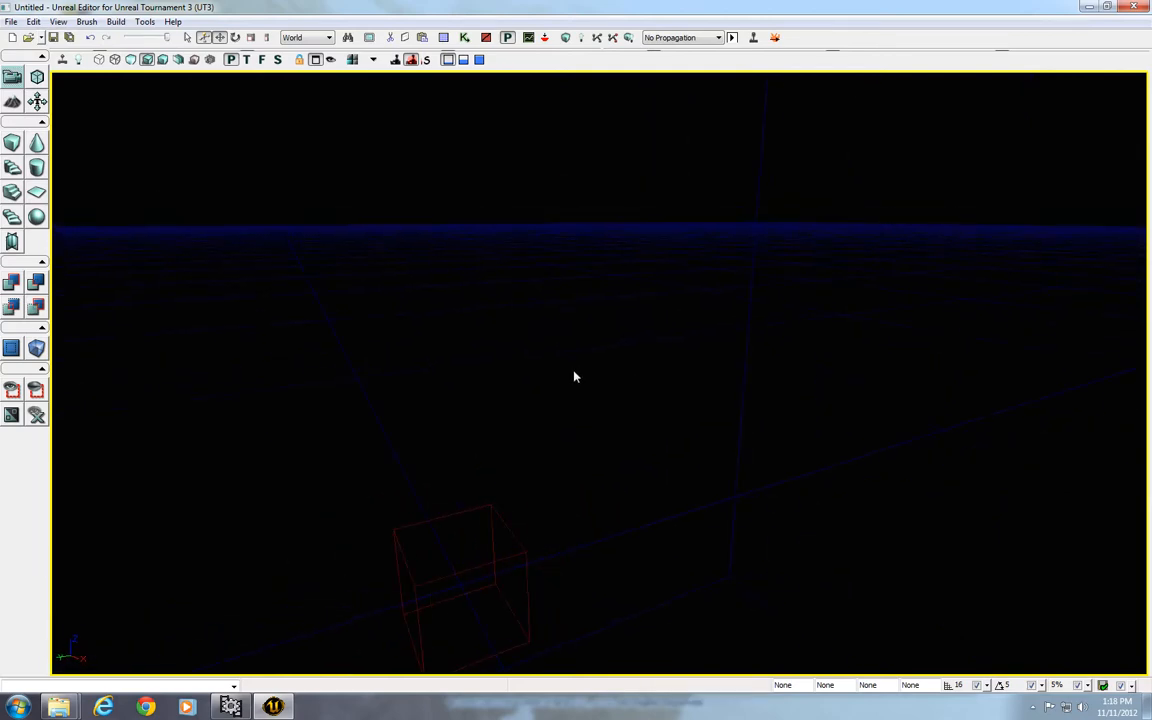
left_click(147, 22)
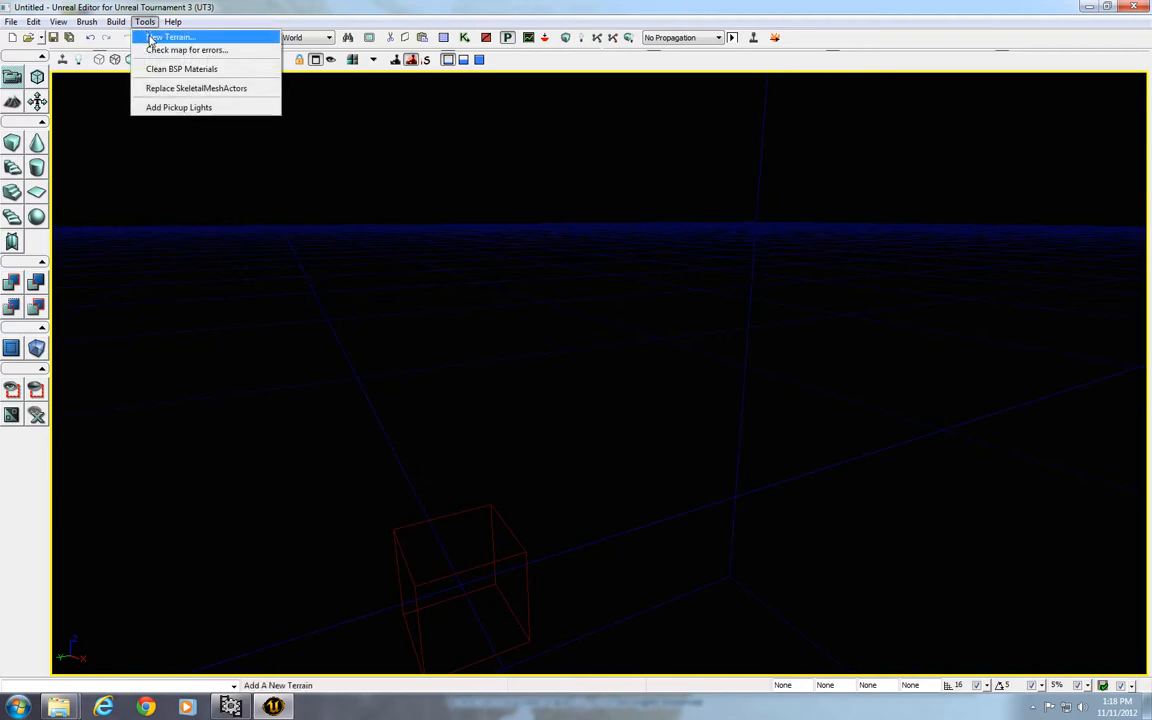
left_click(150, 38)
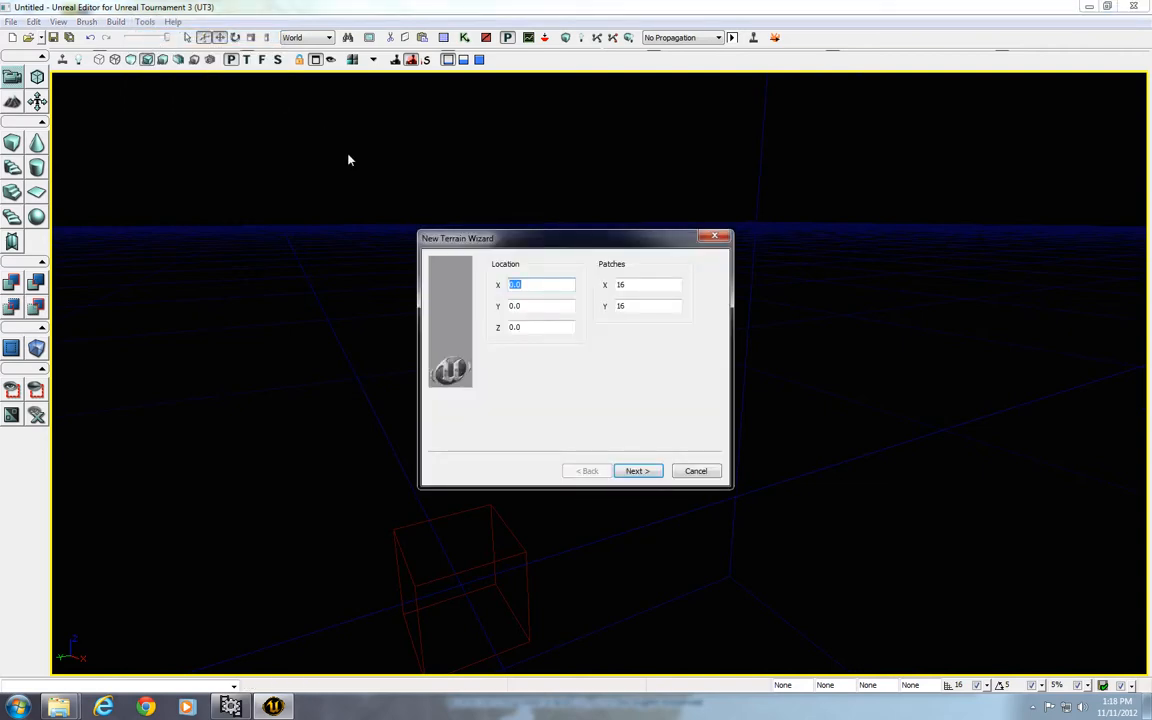
left_click_drag(617, 239, 589, 272)
left_click(663, 301)
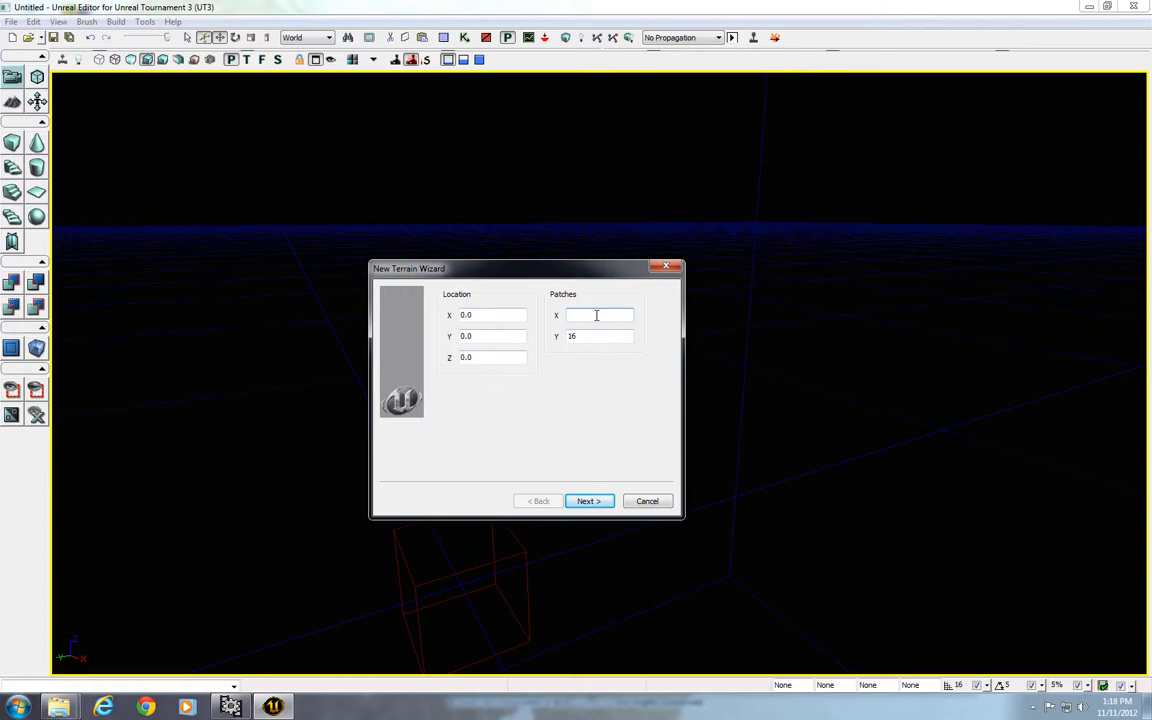
left_click_drag(594, 337, 503, 329)
type("256")
left_click(596, 502)
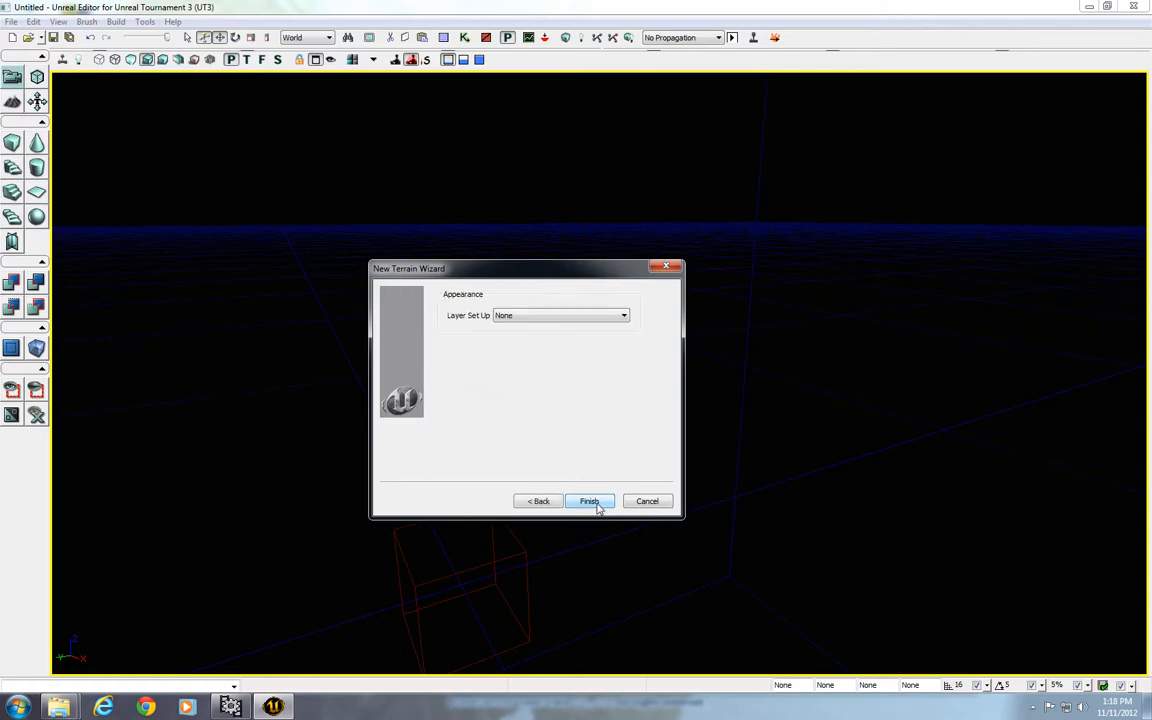
left_click(590, 502)
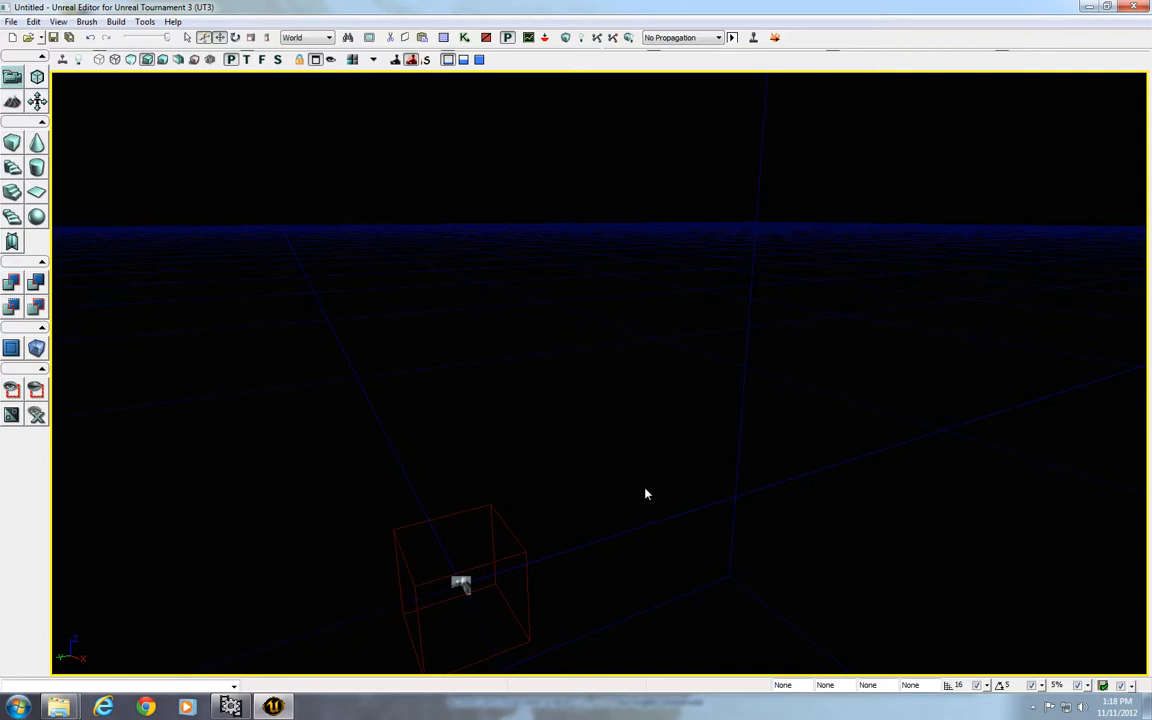
Examine the new terrain in unlit view mode and return the viewport to lit mode
mouse_move(645, 494)
left_mouse_down()
mouse_move(180, 486)
mouse_move(224, 448)
mouse_move(240, 500)
left_mouse_up()
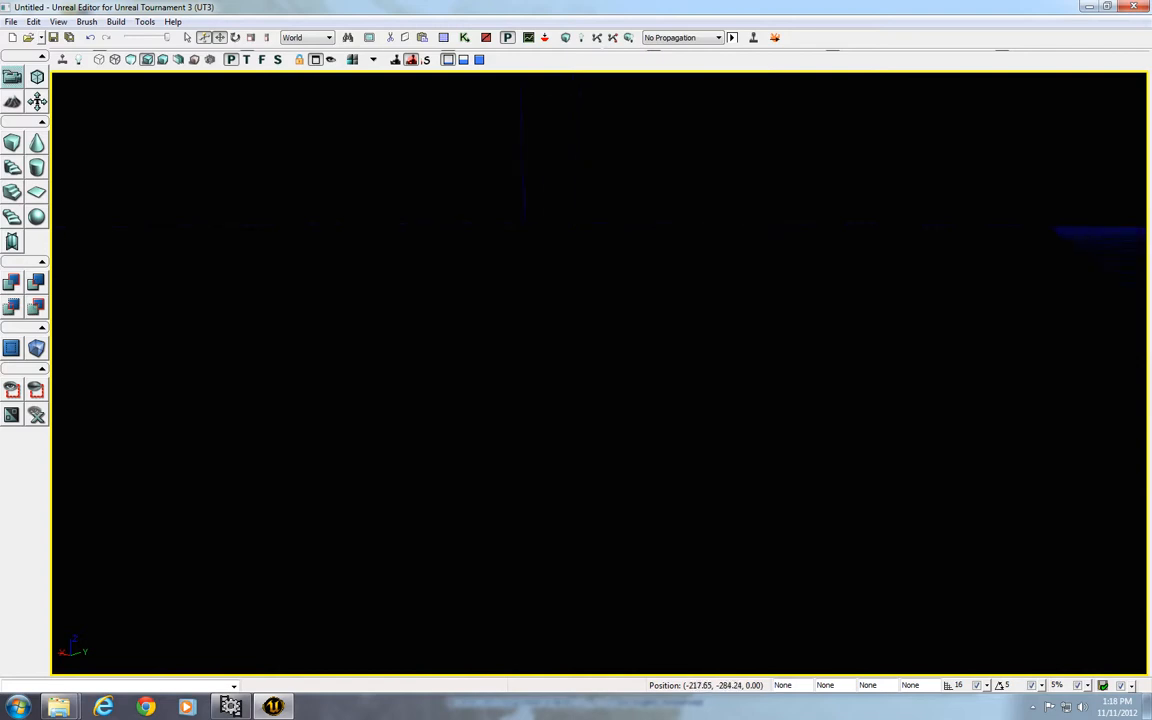
left_click_drag(671, 473, 650, 473)
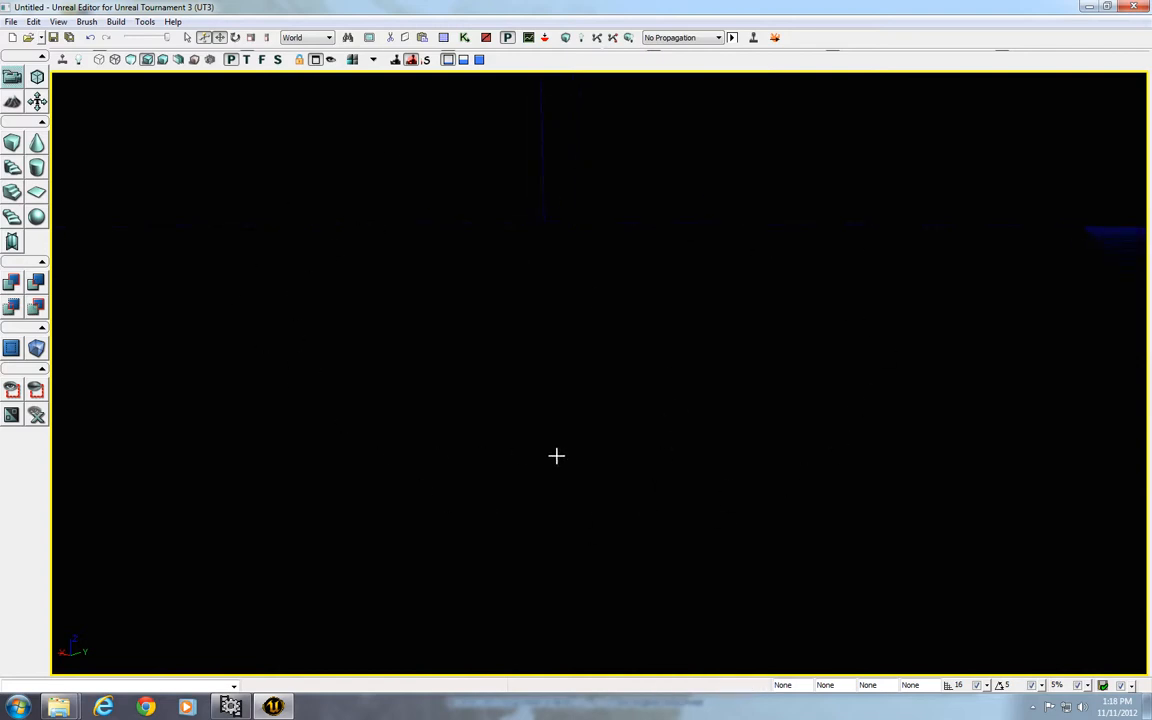
left_click(130, 60)
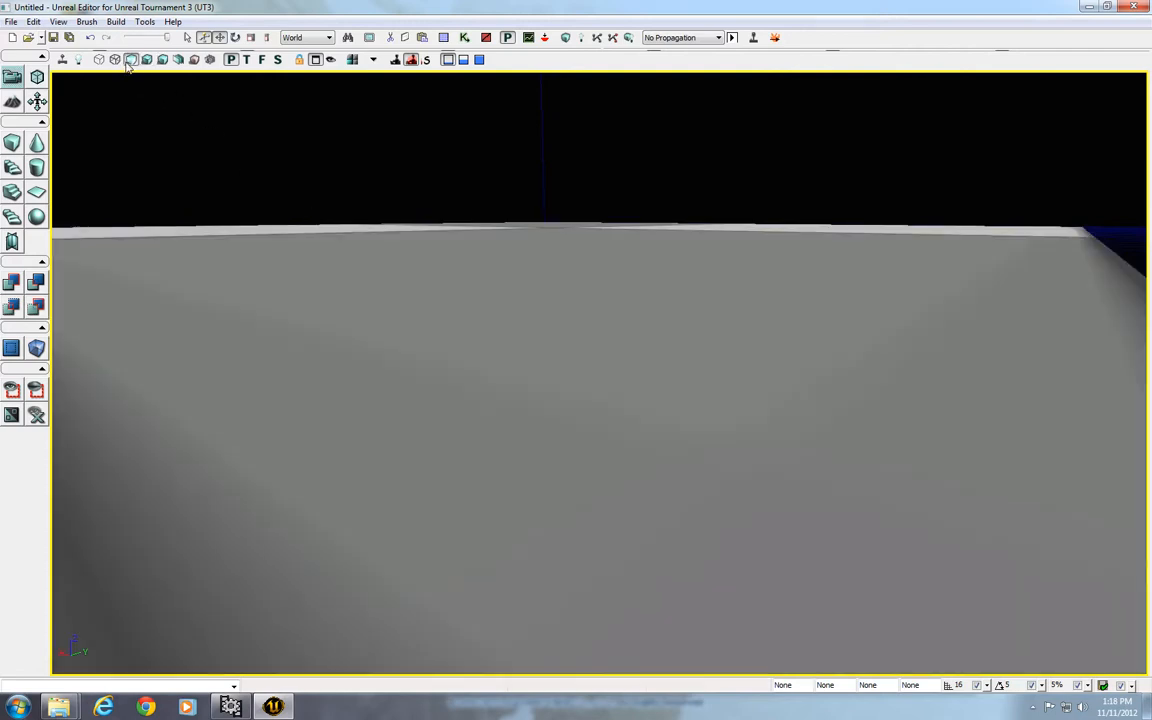
right_click_drag(296, 207, 336, 206)
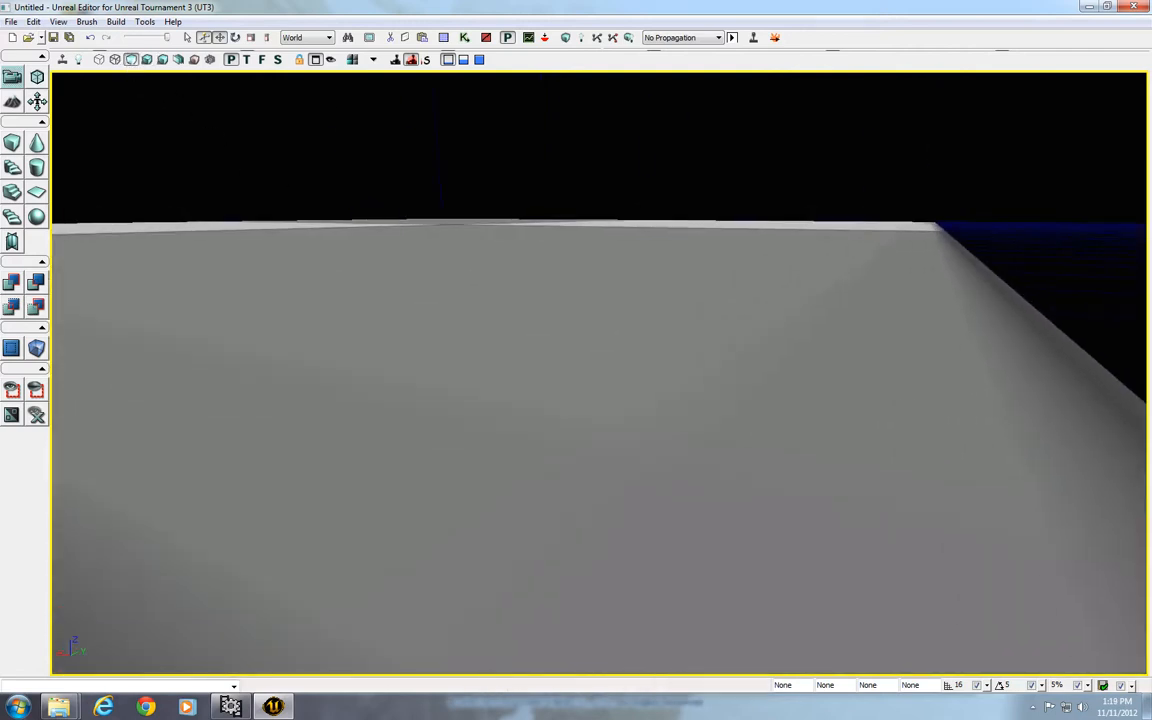
left_click(146, 60)
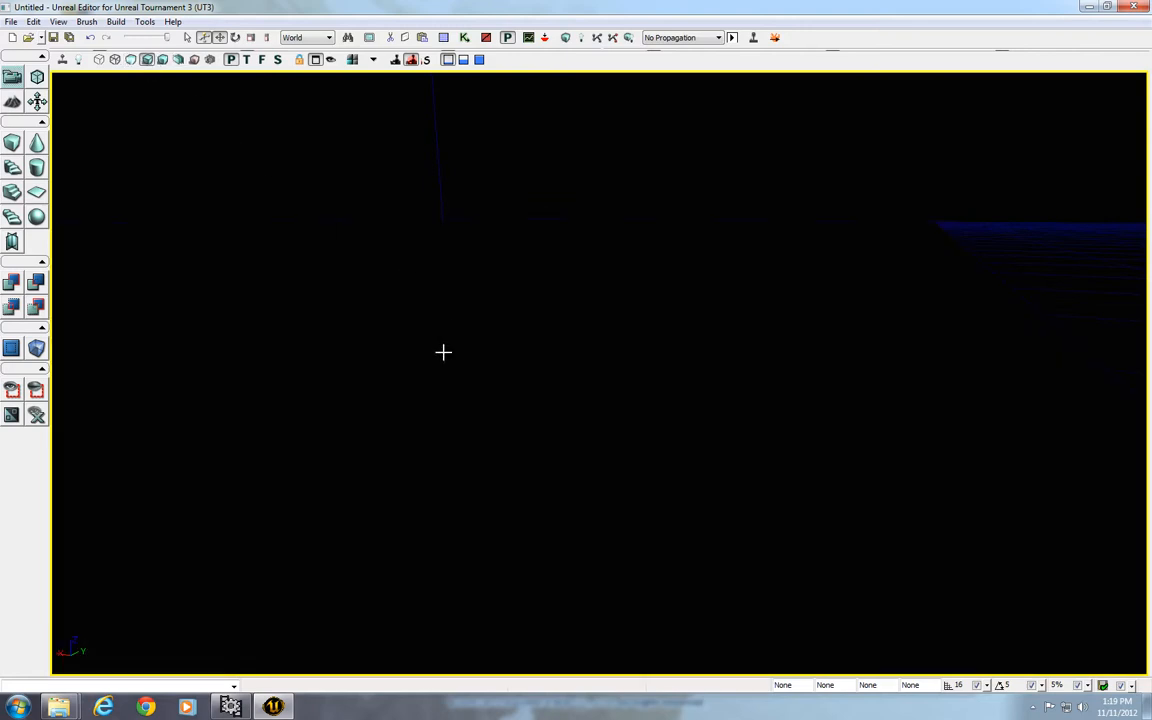
right_click_drag(443, 351, 422, 373)
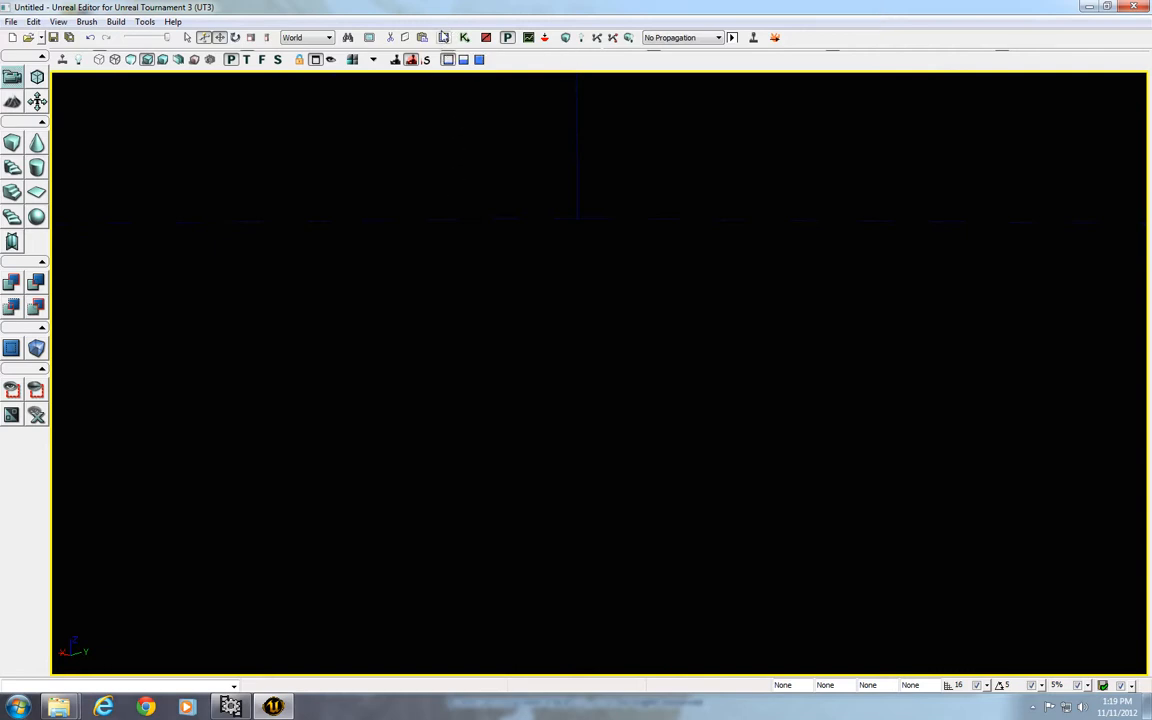
Place a DirectionalLight from the Light actor classes onto the terrain
left_click(443, 38)
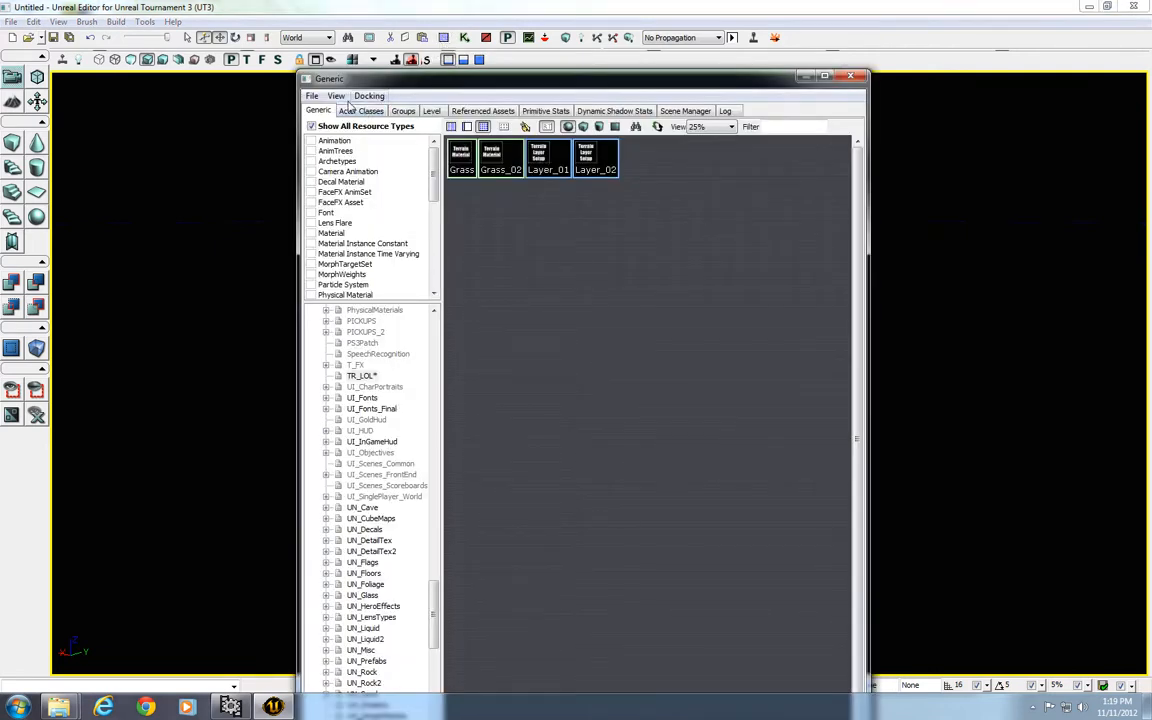
left_click(360, 111)
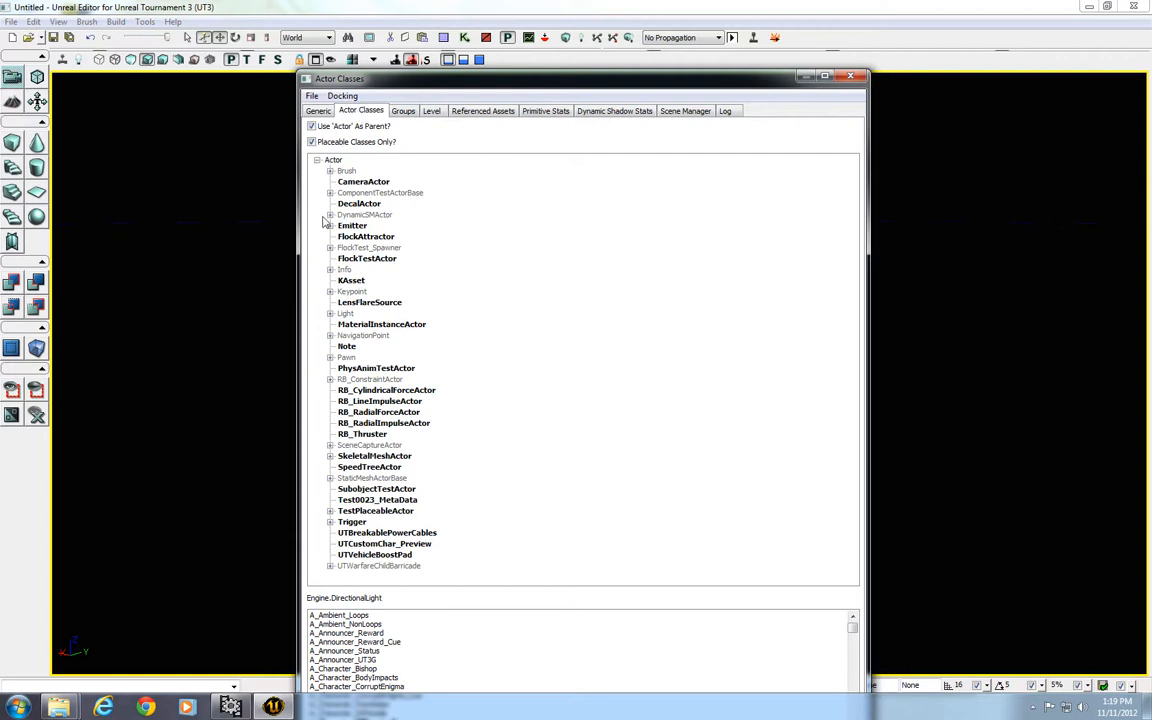
left_click(330, 314)
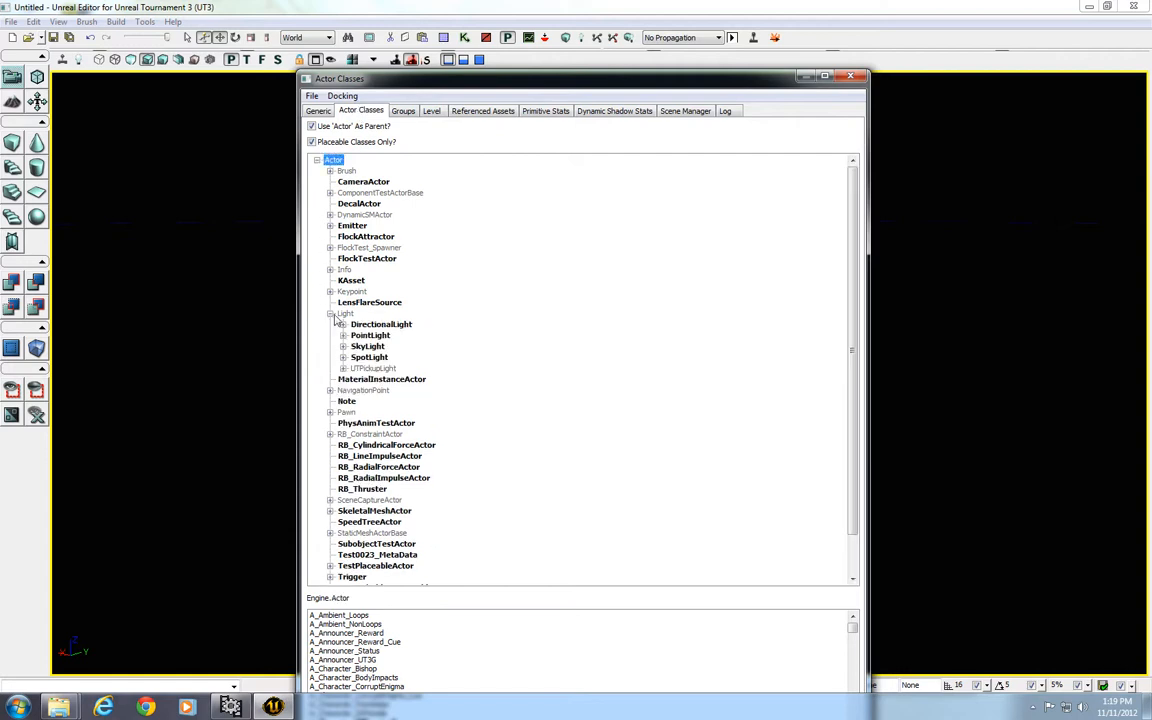
left_click(368, 327)
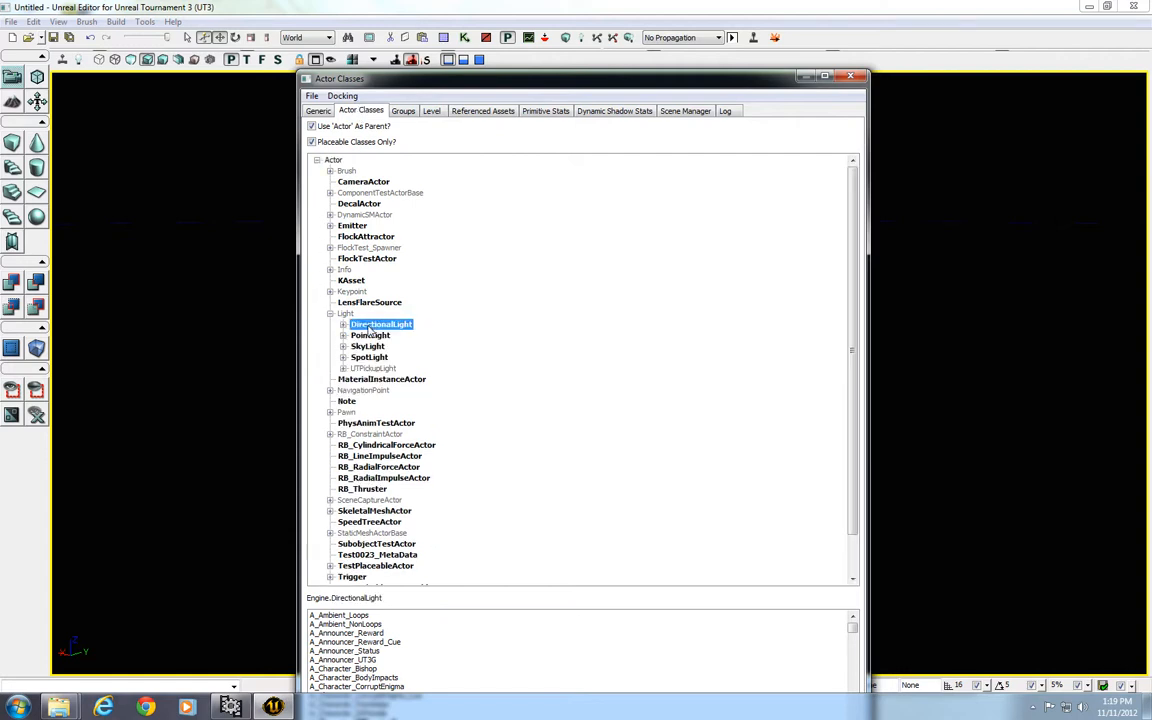
left_click_drag(486, 85, 770, 80)
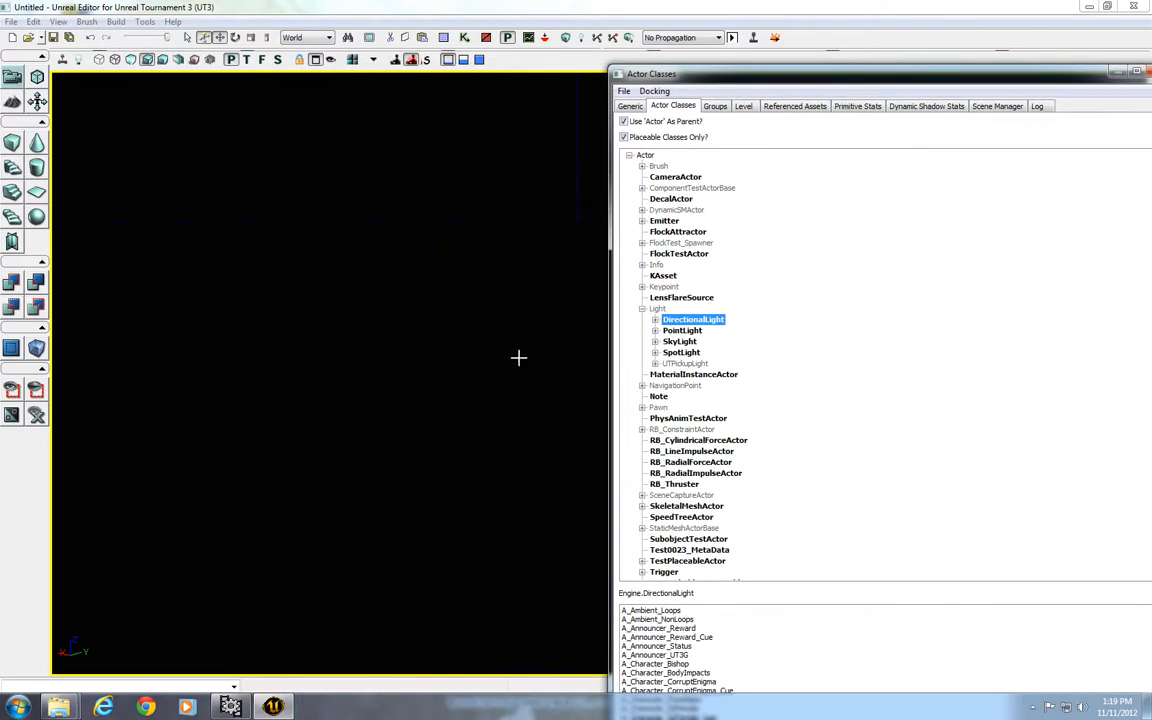
right_click(397, 430)
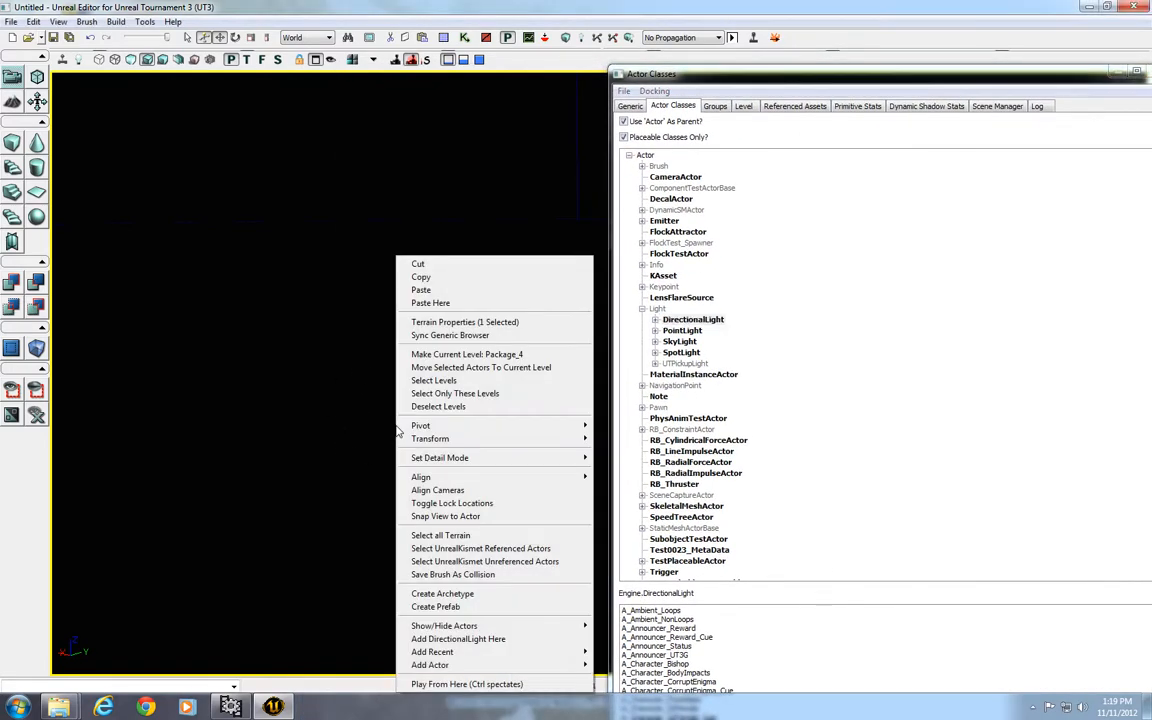
left_click(478, 640)
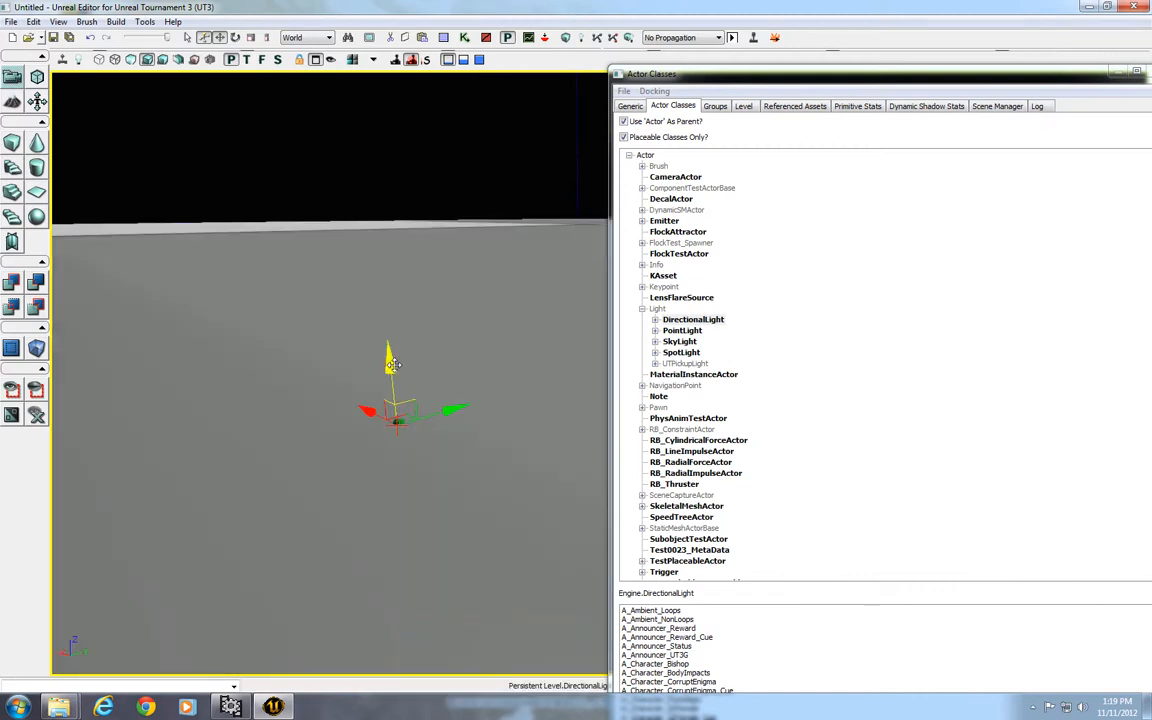
Raise the directional light above the terrain and adjust its rotation
left_click_drag(390, 362, 290, 95)
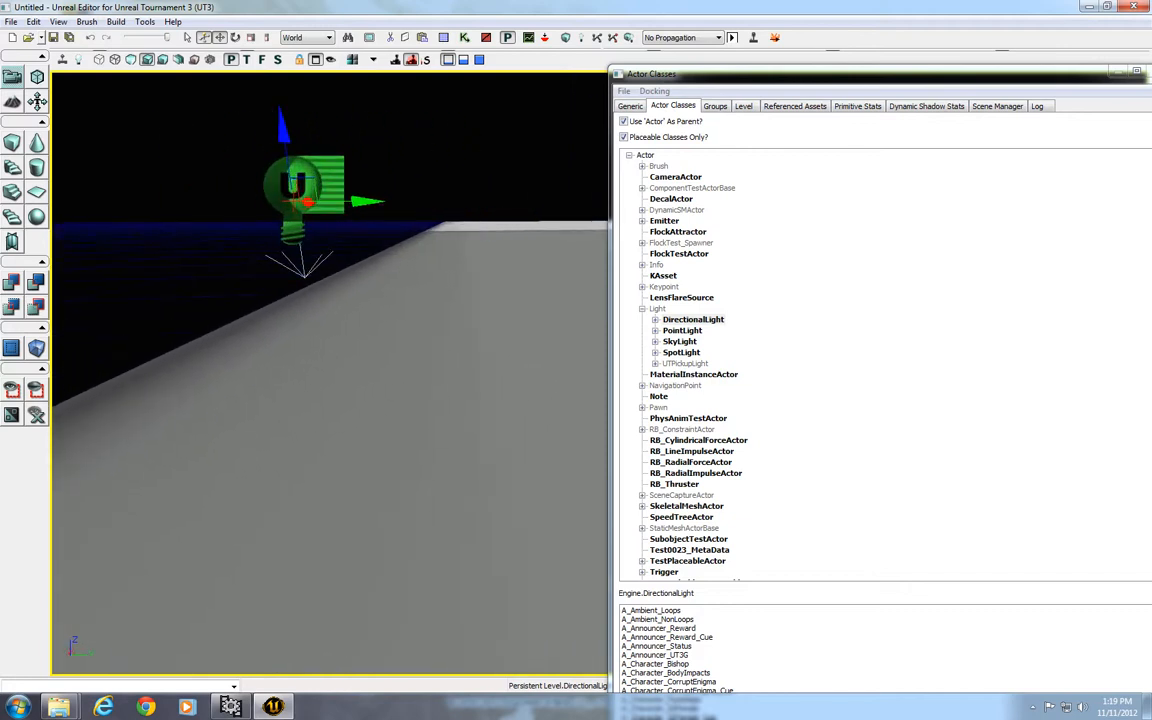
mouse_move(330, 372)
right_mouse_down()
mouse_move(330, 200)
mouse_move(330, 400)
mouse_move(324, 350)
right_mouse_up()
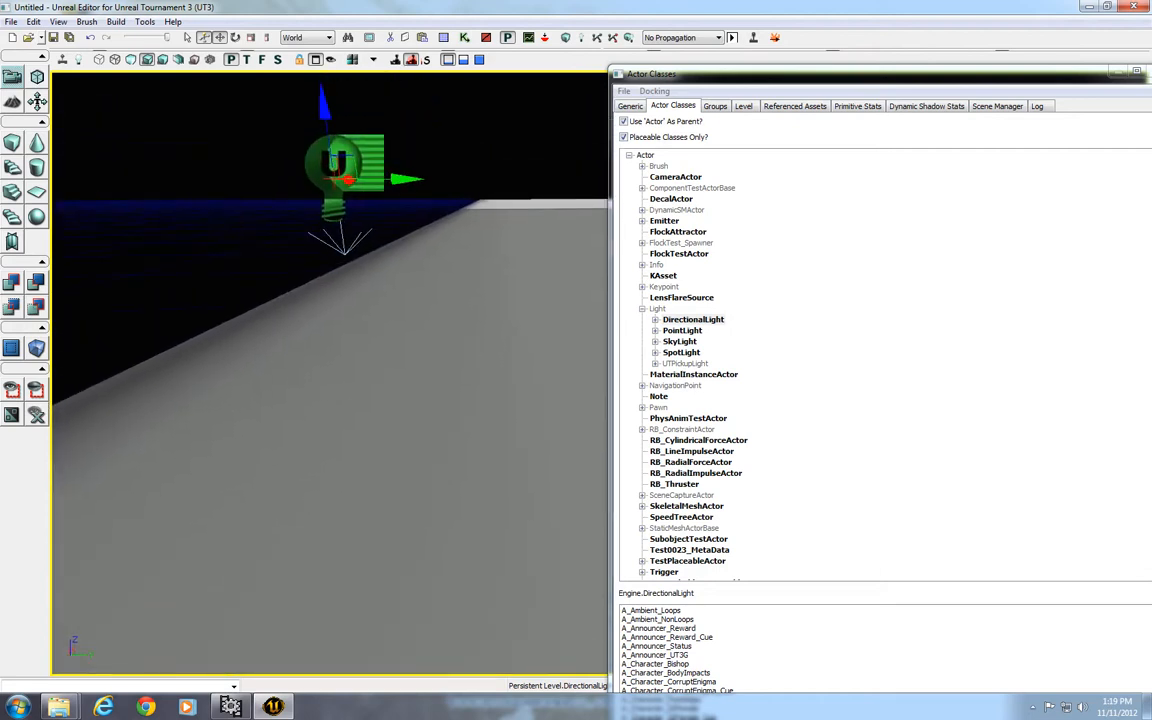
key("space")
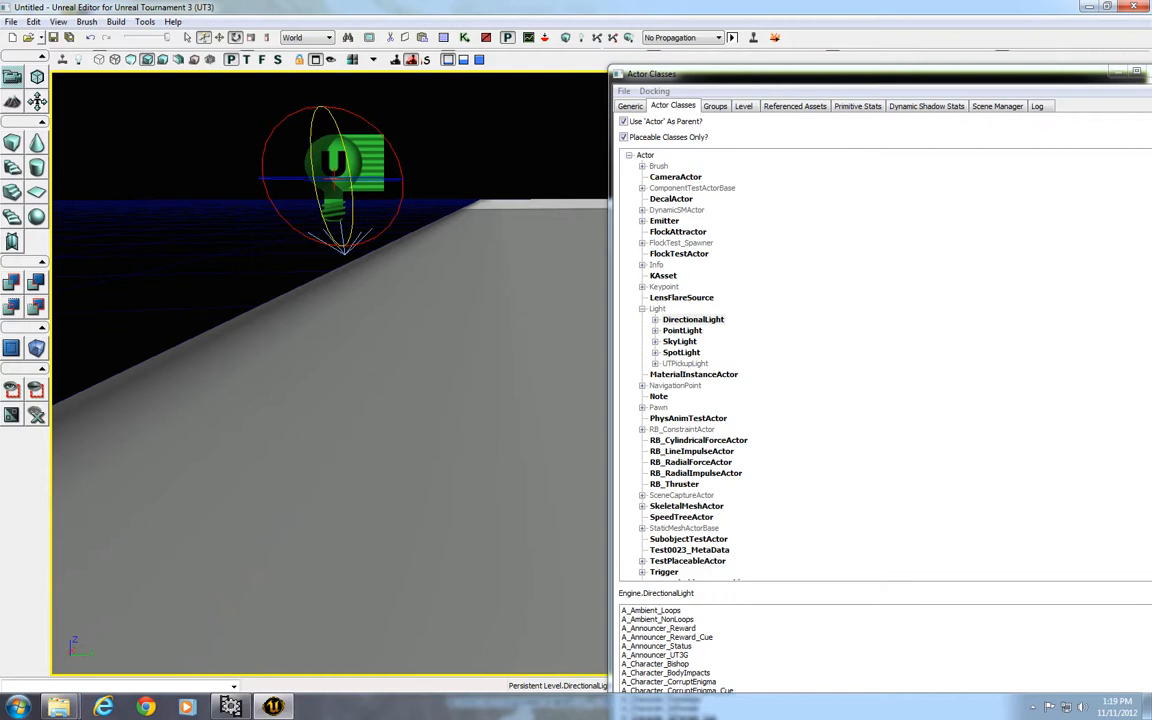
mouse_move(344, 240)
left_mouse_down()
mouse_move(298, 180)
mouse_move(333, 236)
mouse_move(288, 196)
mouse_move(310, 180)
mouse_move(296, 214)
mouse_move(320, 212)
mouse_move(338, 252)
mouse_move(298, 182)
mouse_move(336, 246)
left_mouse_up()
left_click_drag(396, 375, 520, 450)
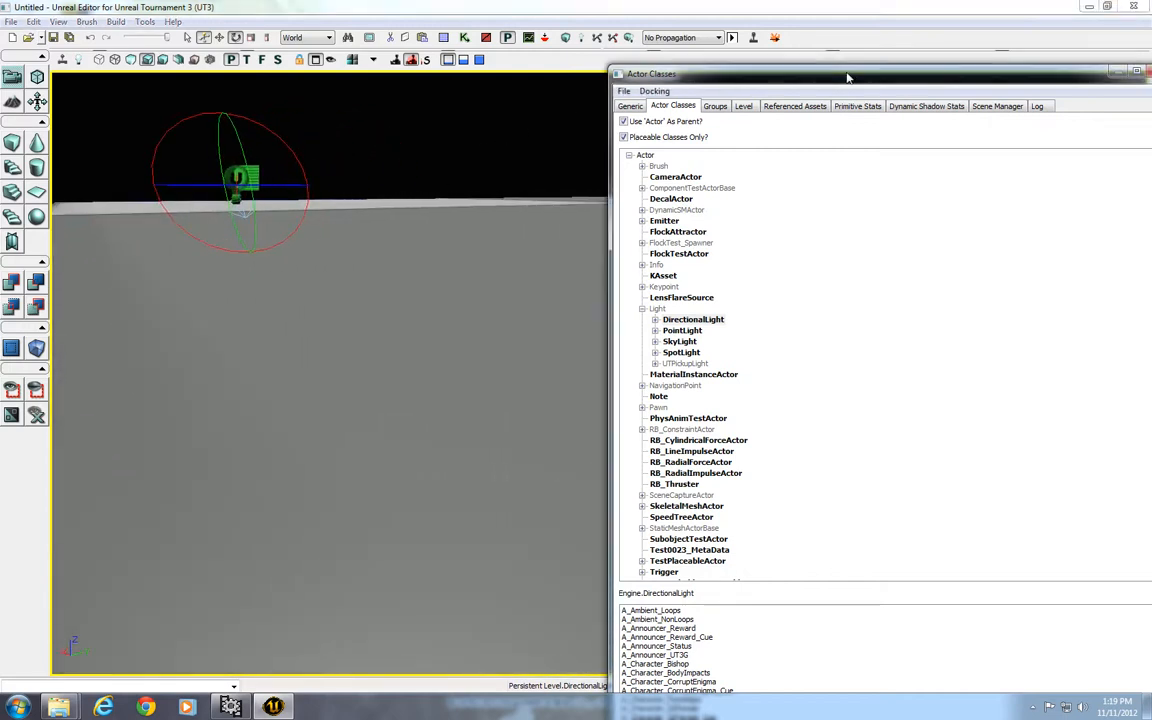
Close the actor class browser and return the directional light's widget to move mode
left_click_drag(1057, 81, 819, 66)
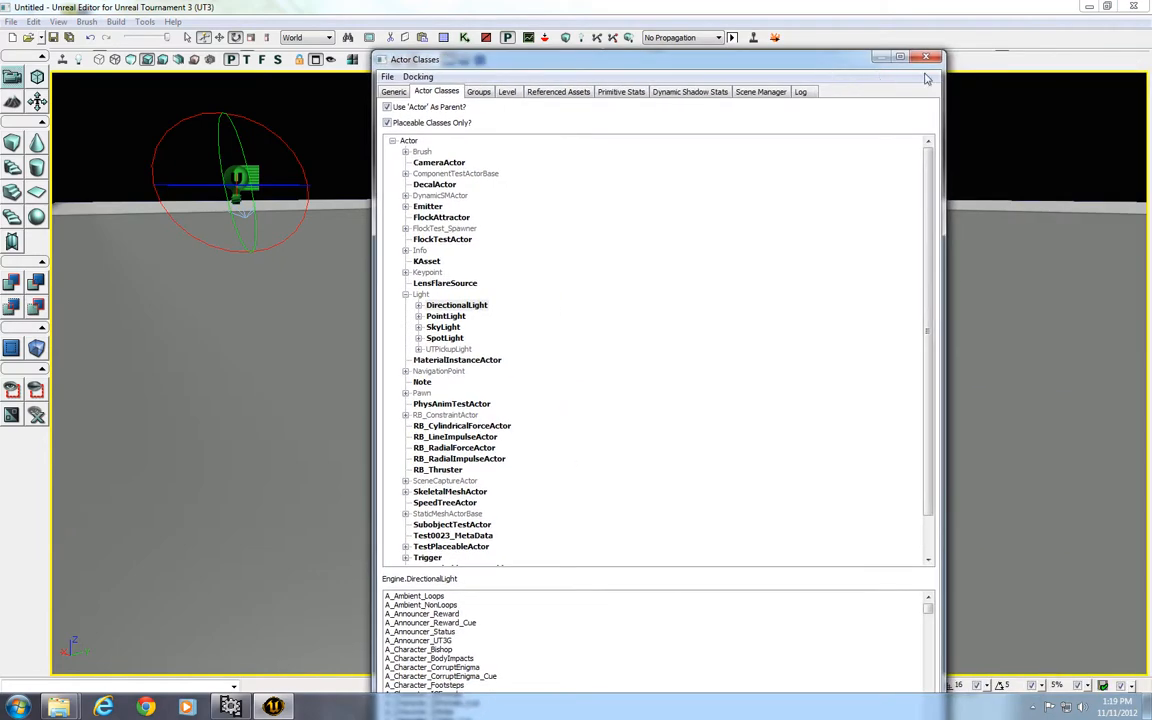
left_click(934, 57)
left_click_drag(600, 375, 500, 375)
right_click_drag(466, 292, 510, 180)
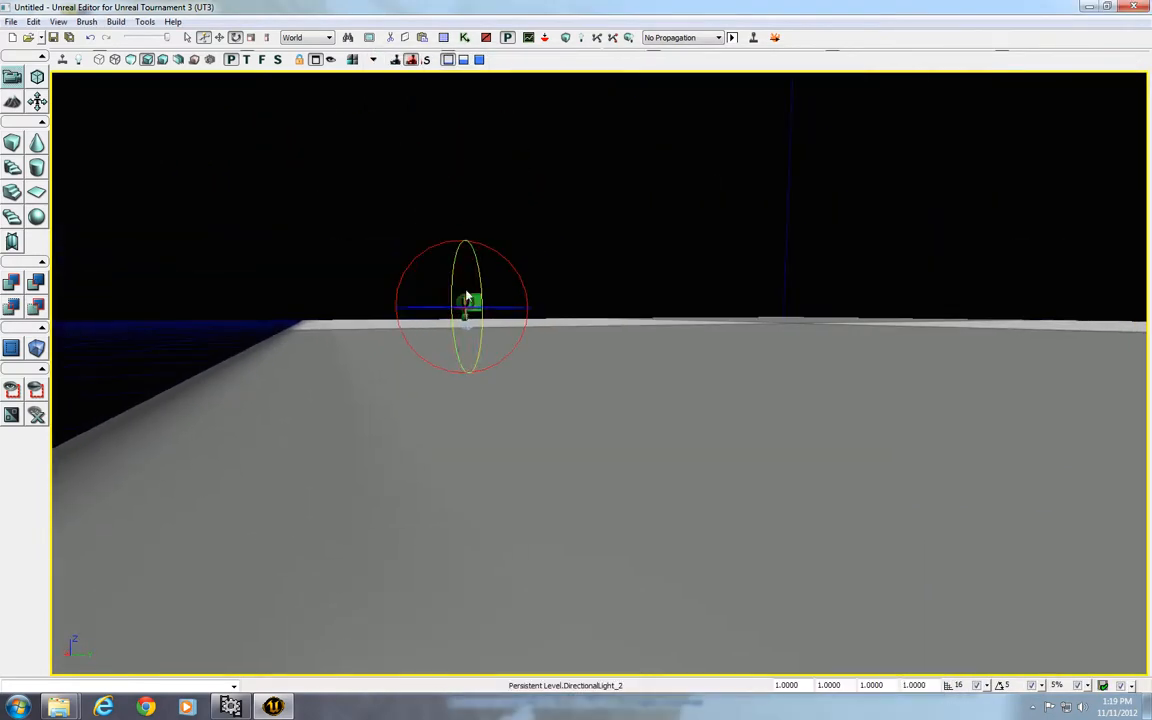
left_click(466, 314)
key("space")
key("space")
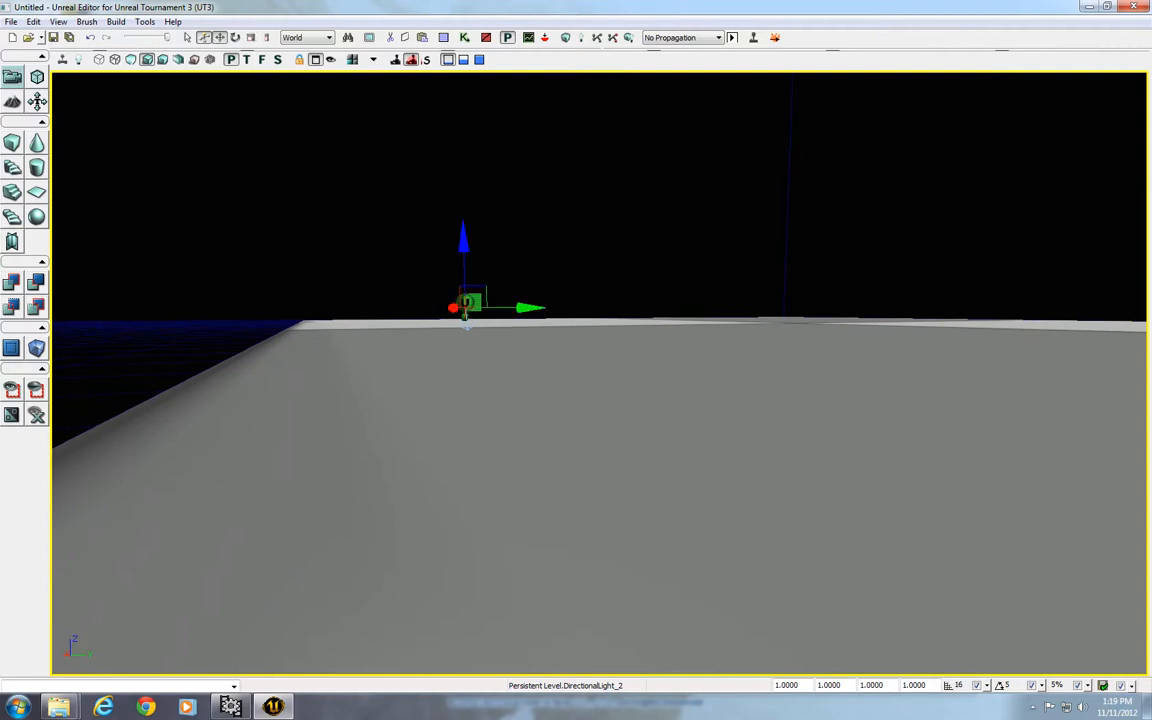
Select the terrain and enter terrain editing mode
left_click(466, 400)
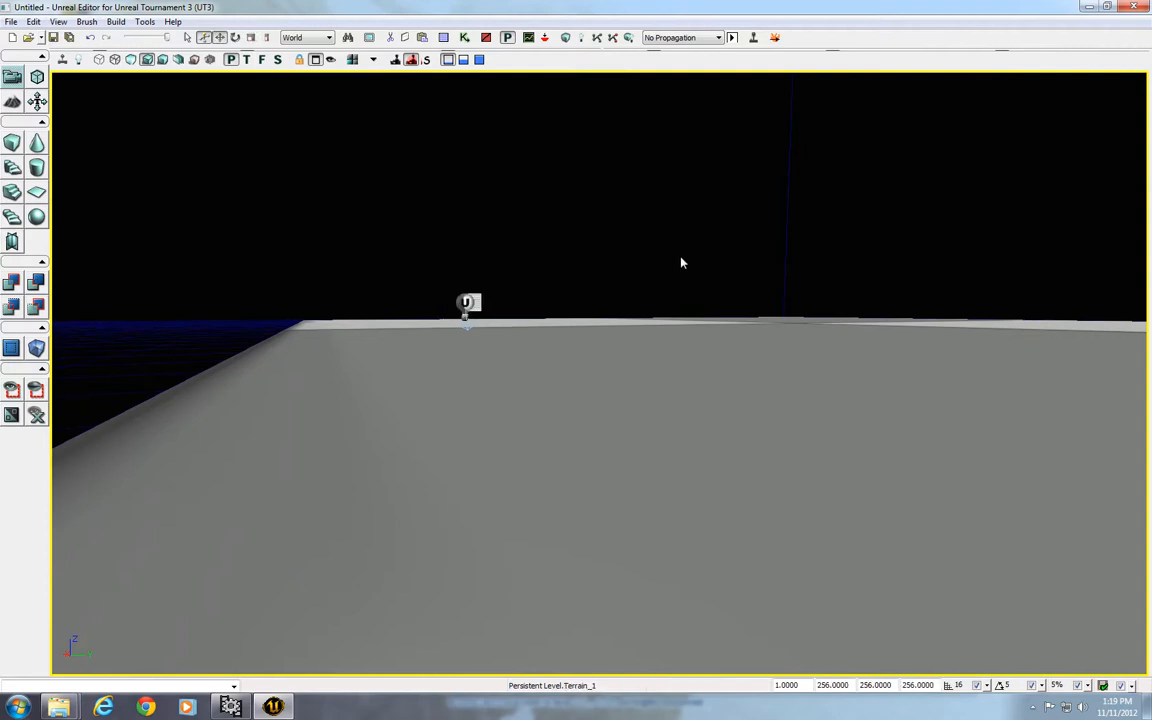
right_click_drag(681, 262, 820, 330)
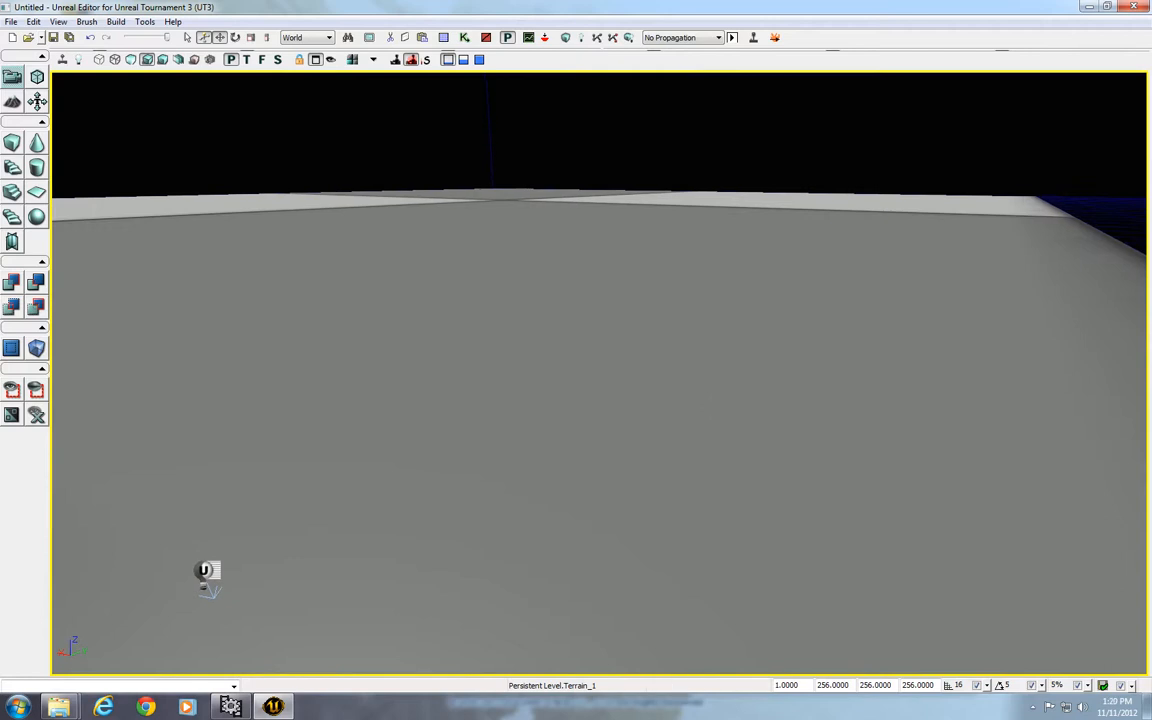
right_click(563, 352)
left_click(449, 327)
left_click(12, 101)
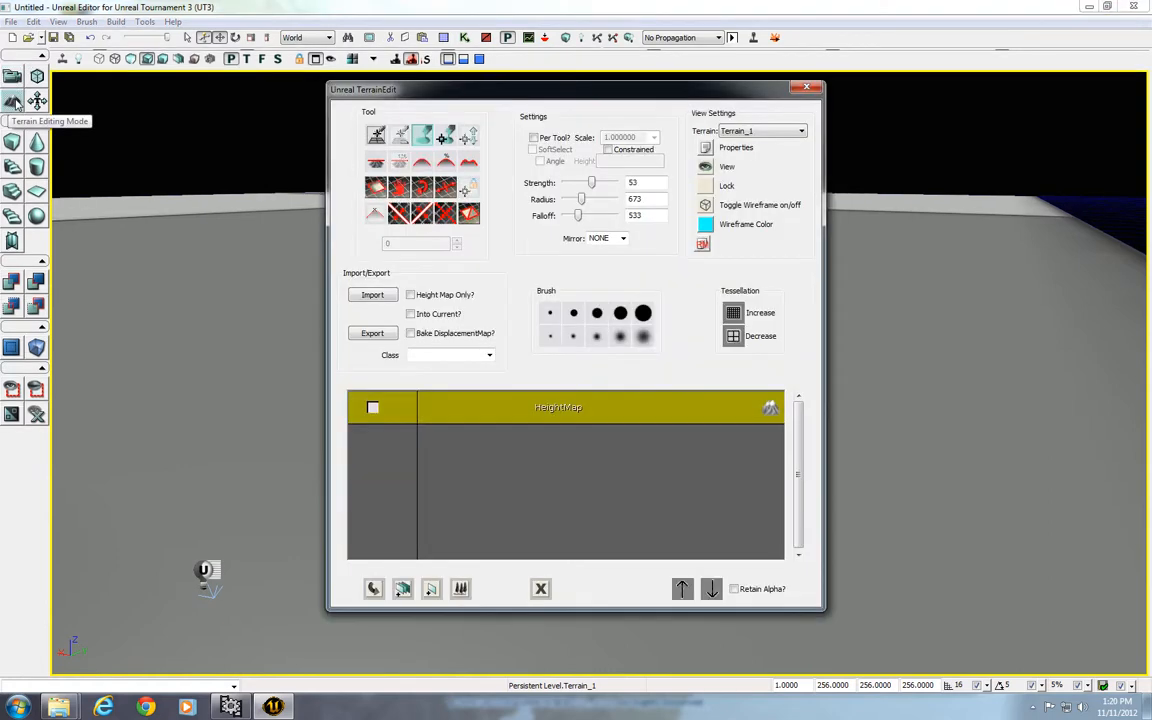
Move the TerrainEdit window aside and try to add a terrain setup layer from a material without selecting any material
left_click_drag(490, 89, 698, 93)
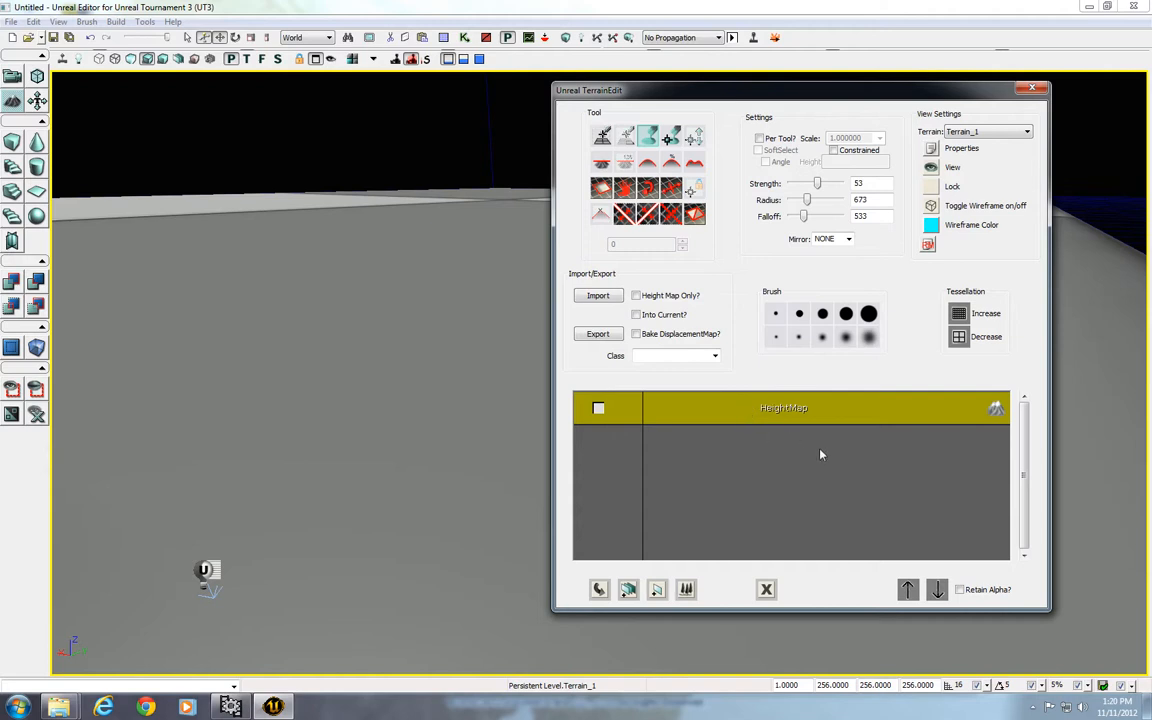
left_click_drag(857, 95, 911, 77)
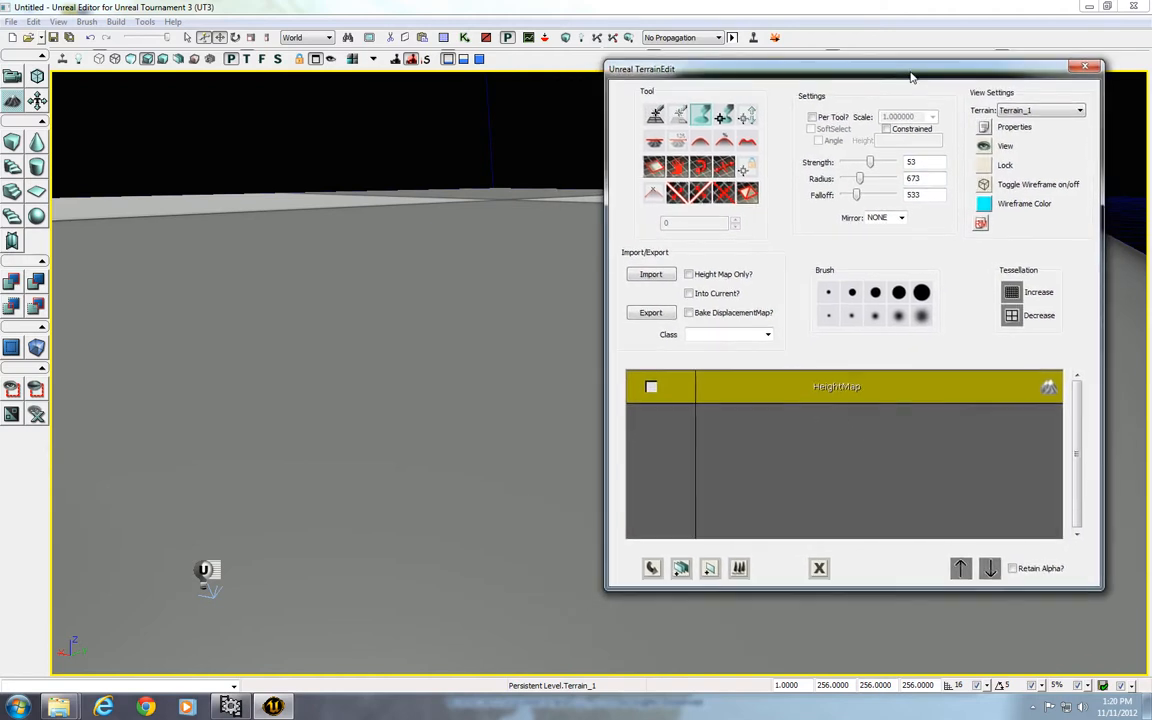
right_click(741, 448)
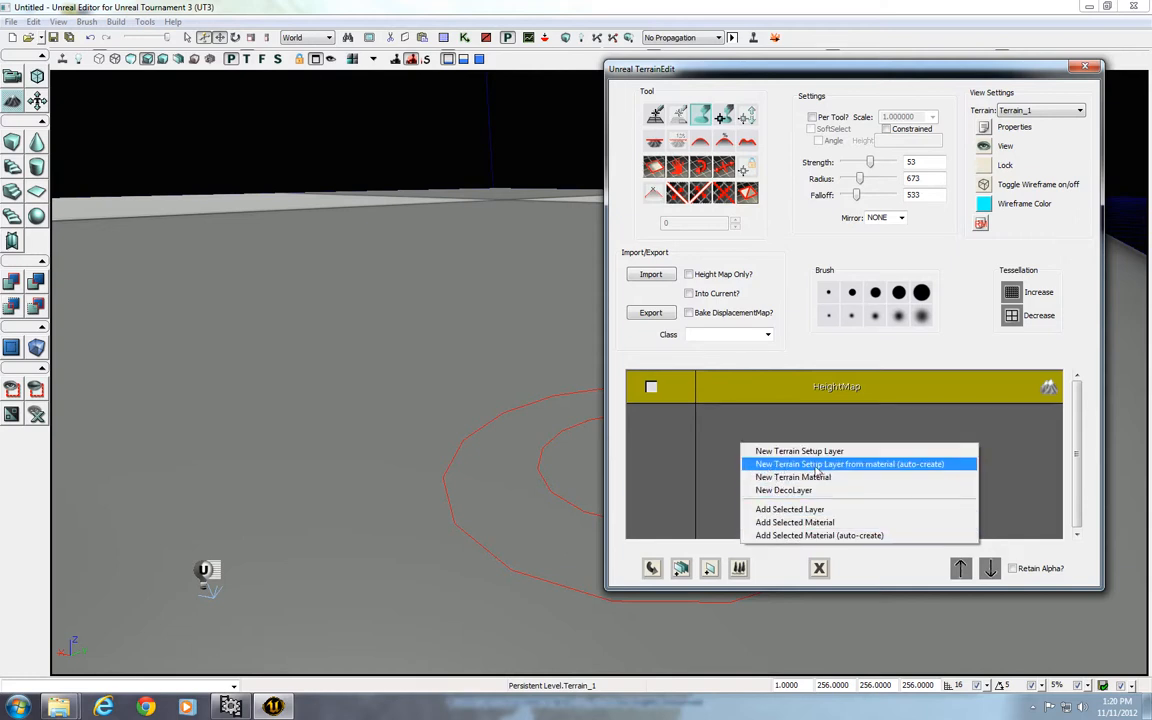
left_click(886, 465)
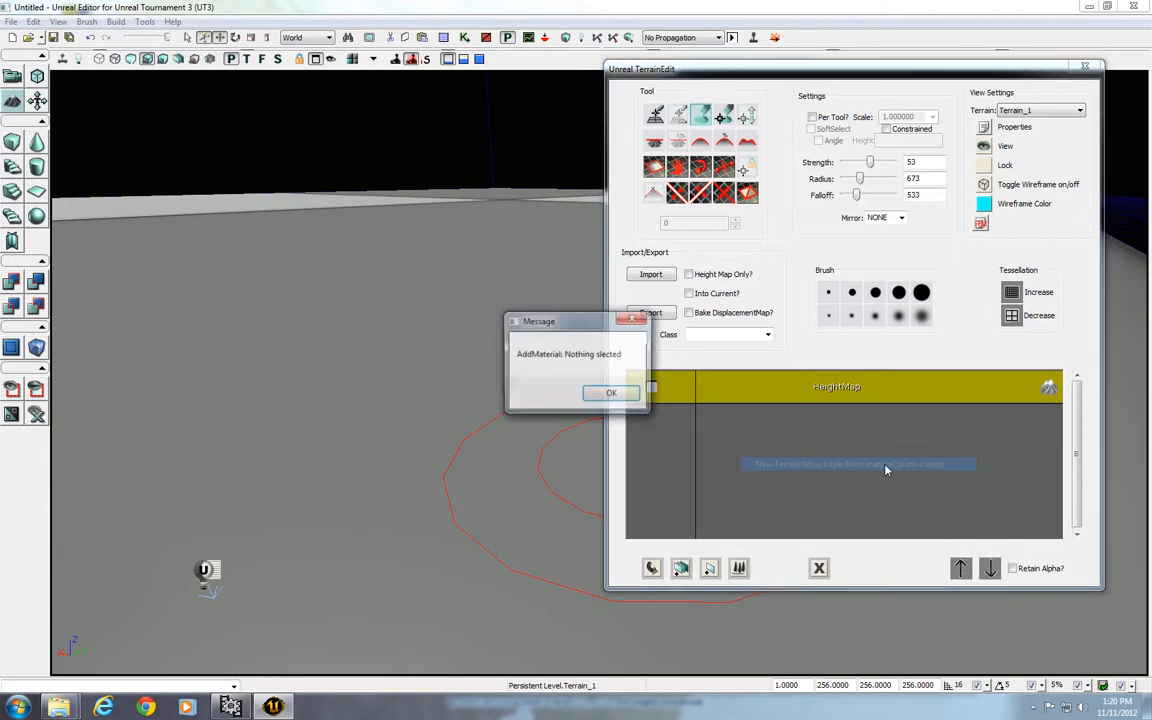
left_click(592, 393)
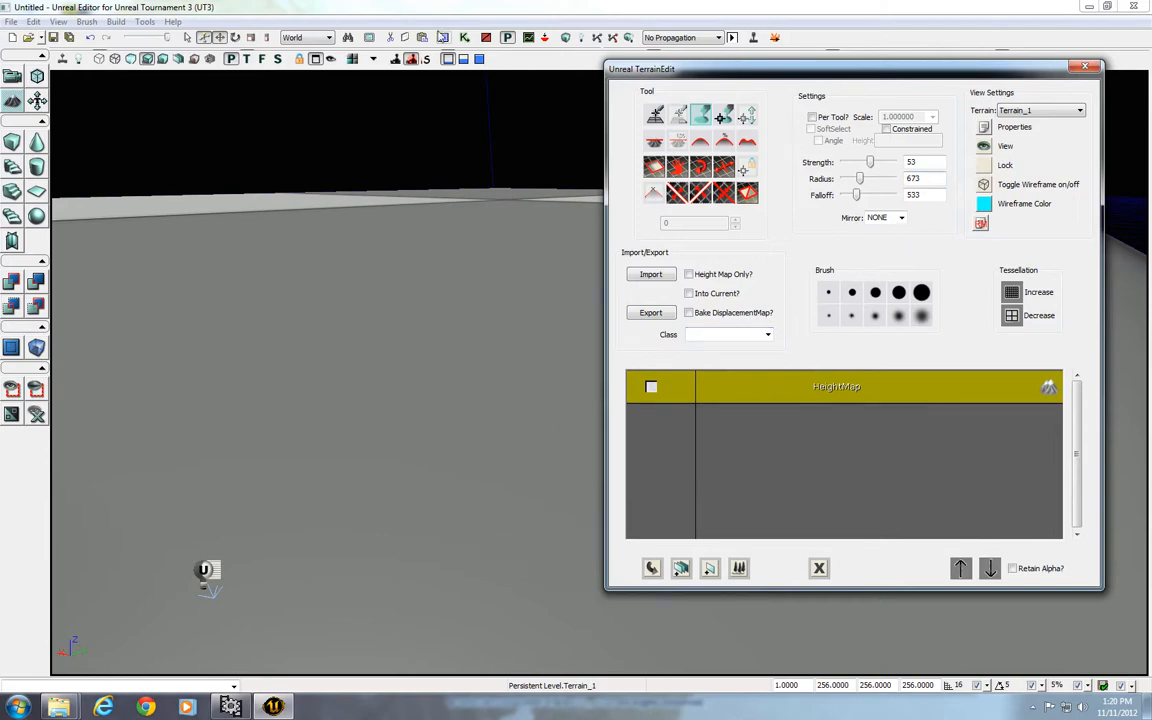
Open the Generic browser and select the M_UN_Terrain_Grass_01_Blend material in the UN_Terrain package
left_click(442, 37)
left_click_drag(424, 55, 552, 27)
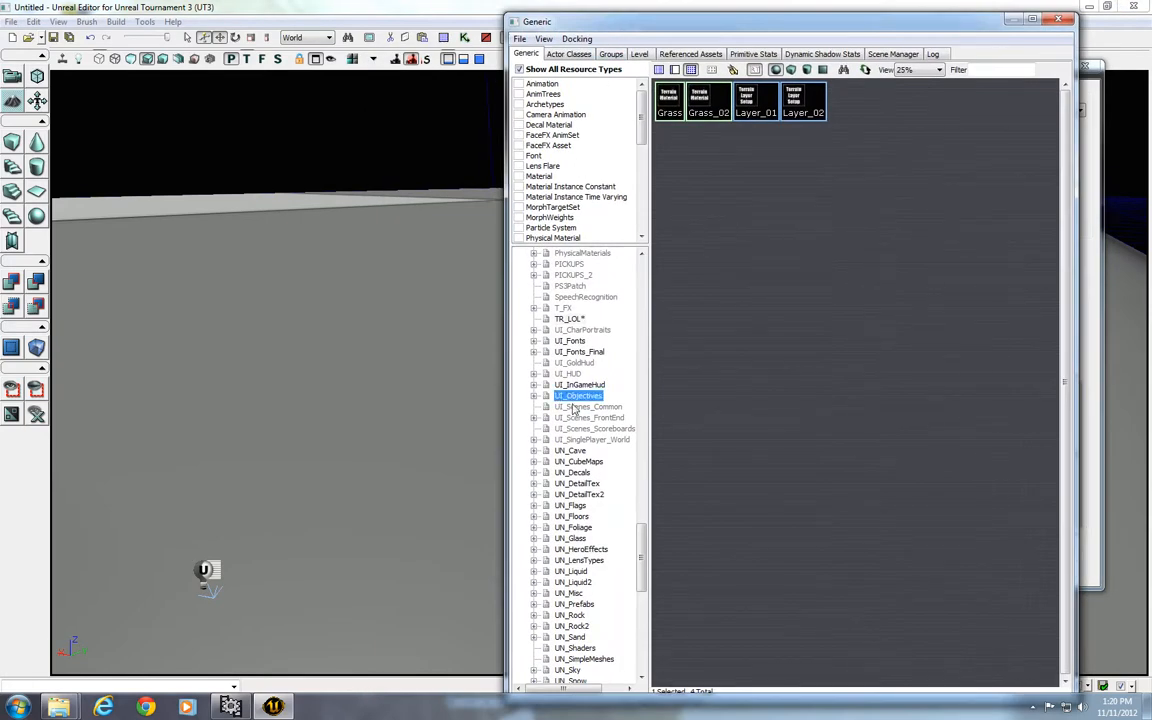
scroll(574, 408, "down", 5)
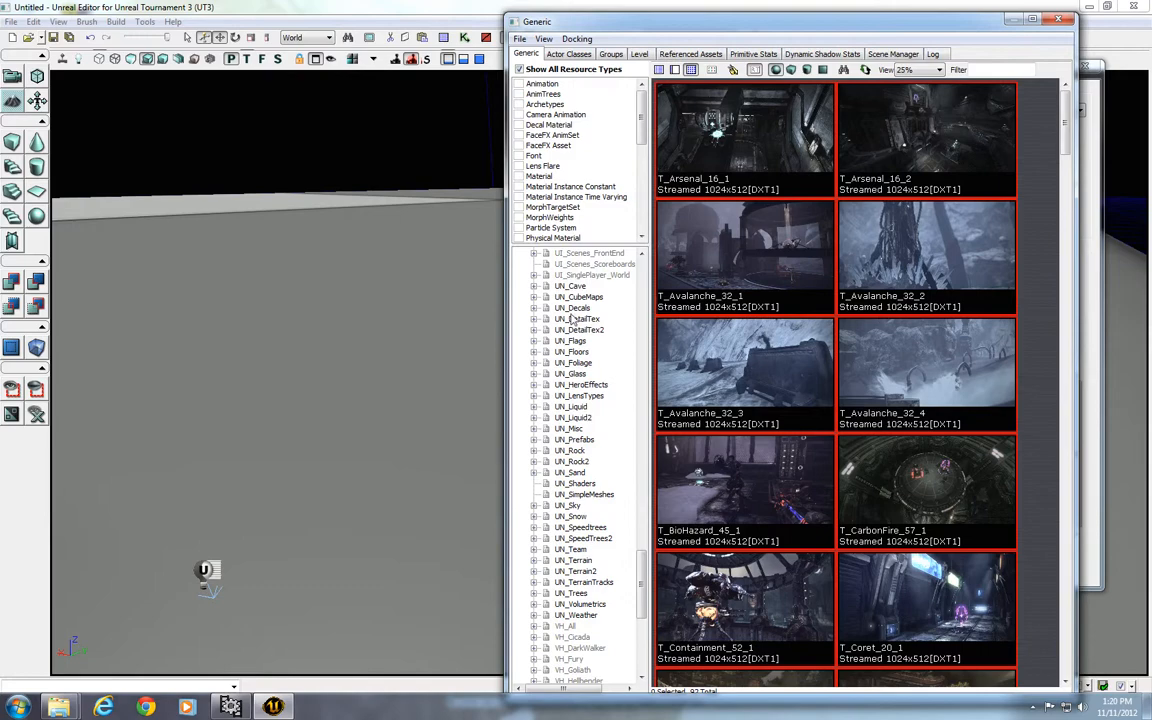
left_click(572, 560)
scroll(1035, 250, "down", 3)
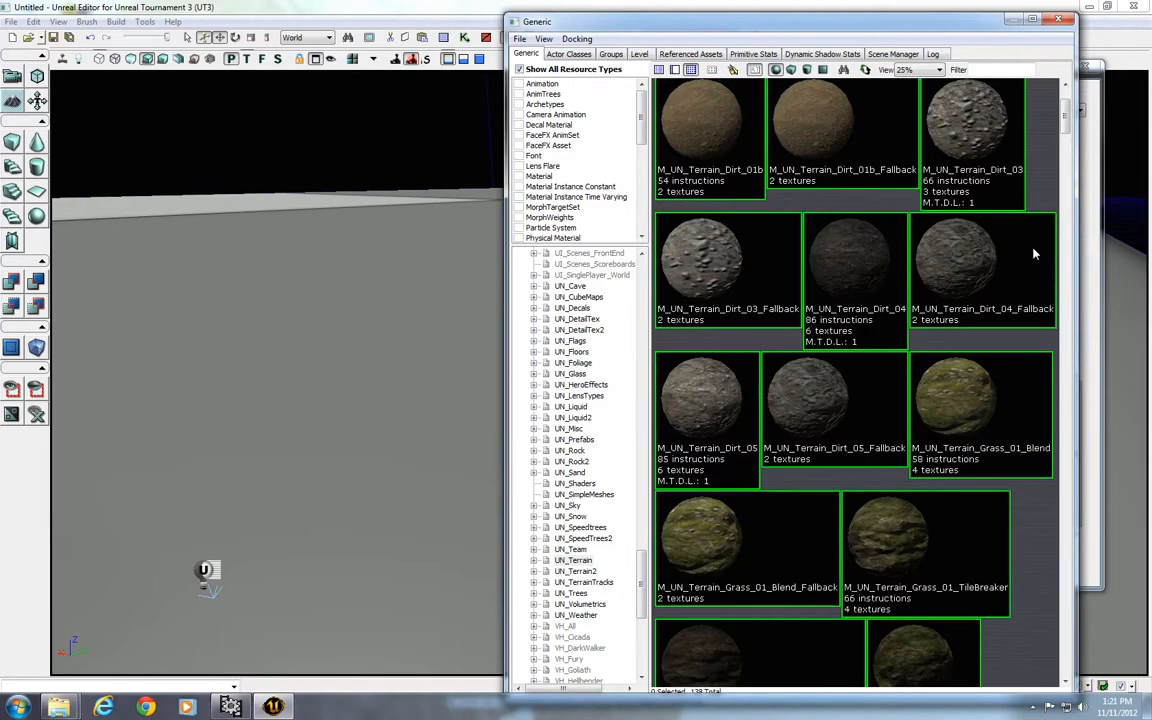
scroll(1035, 254, "down", 1)
left_click(937, 330)
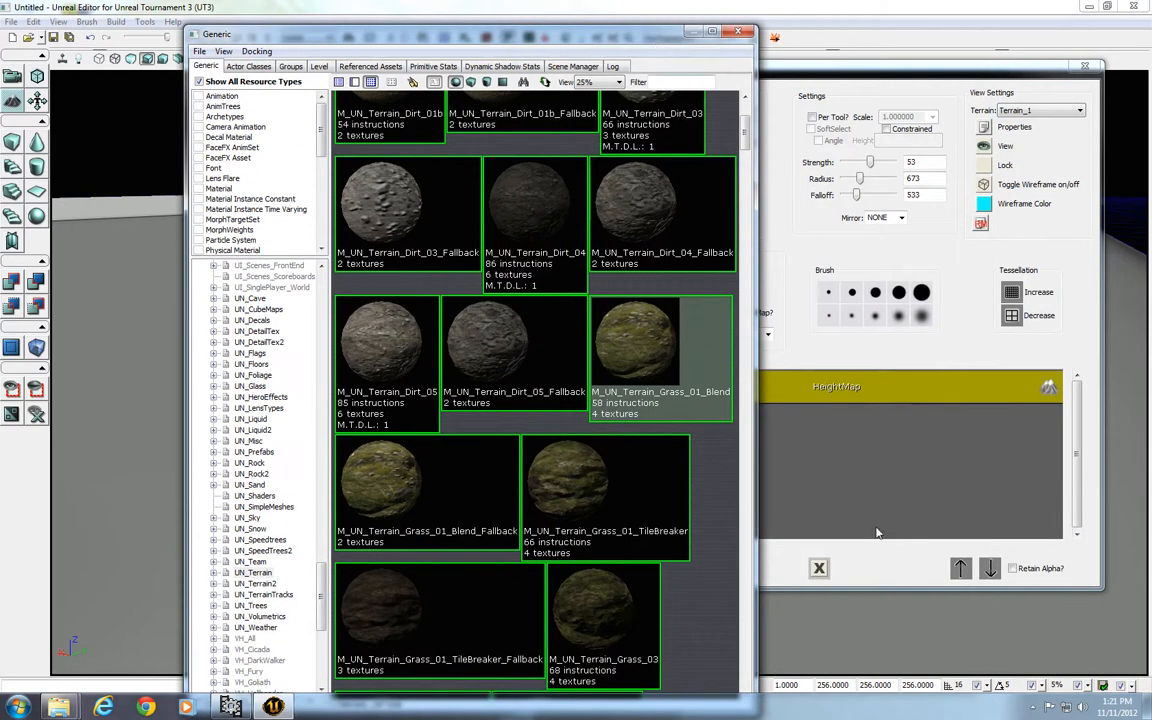
Create a new terrain setup layer from the selected material, with package TR_Test and name Layer_01
right_click(854, 449)
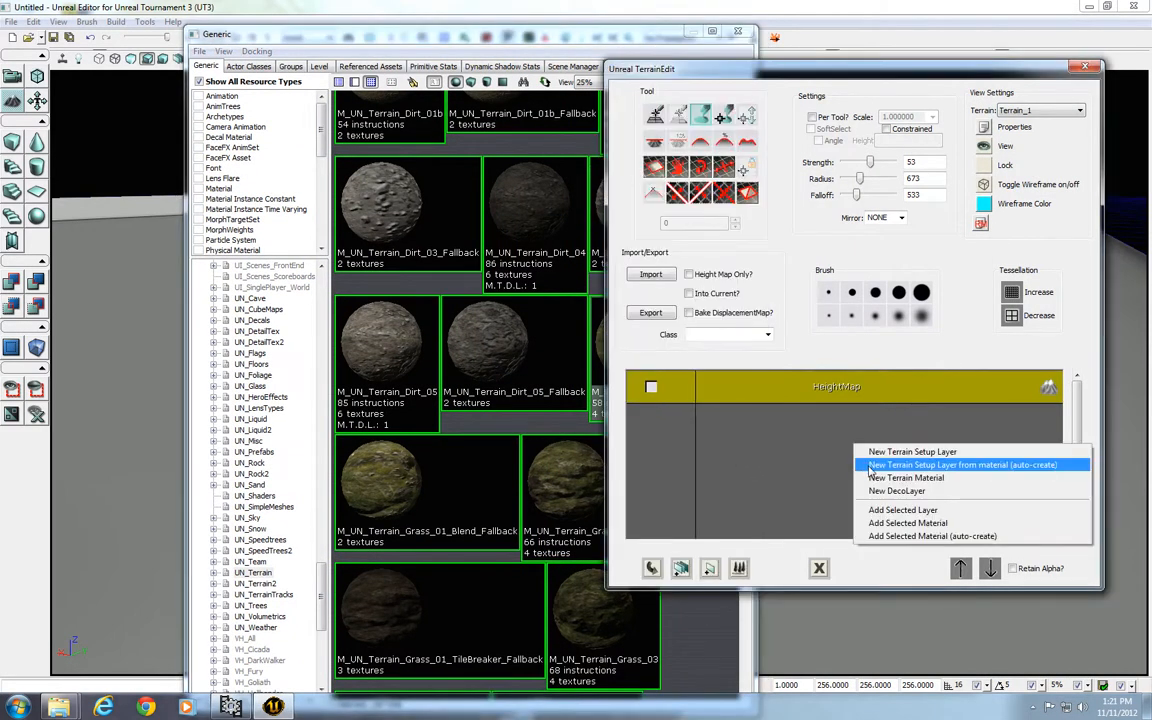
left_click(924, 466)
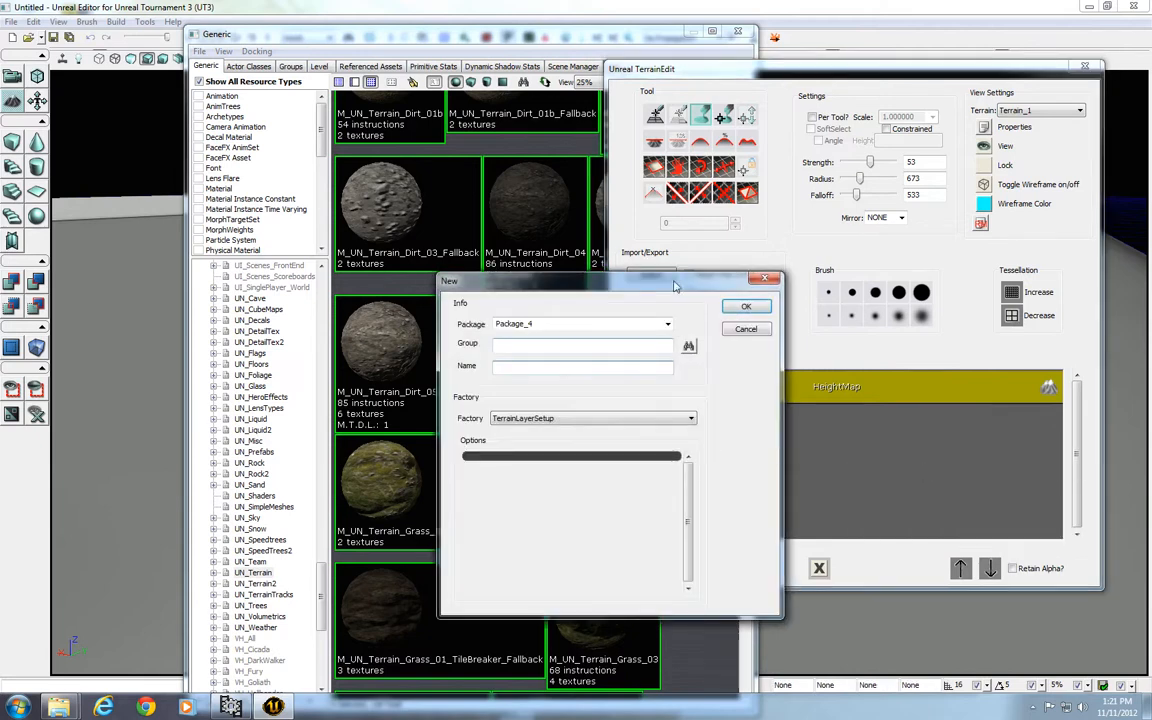
left_click_drag(726, 301, 760, 251)
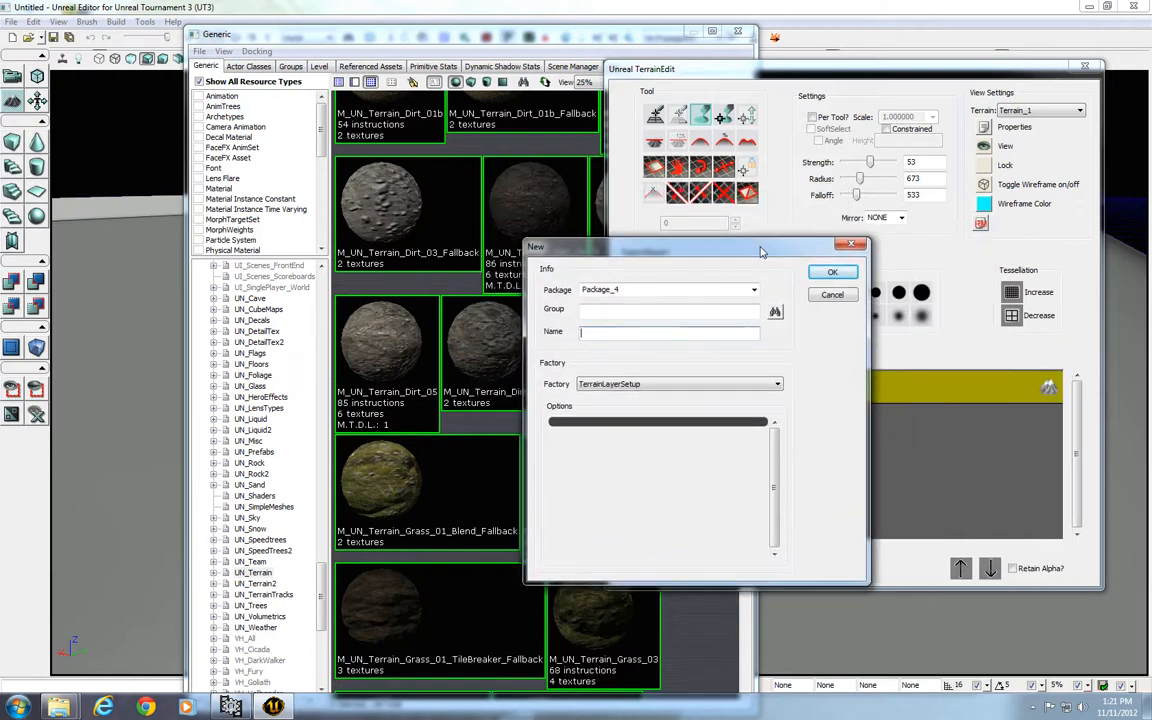
double_click(691, 291)
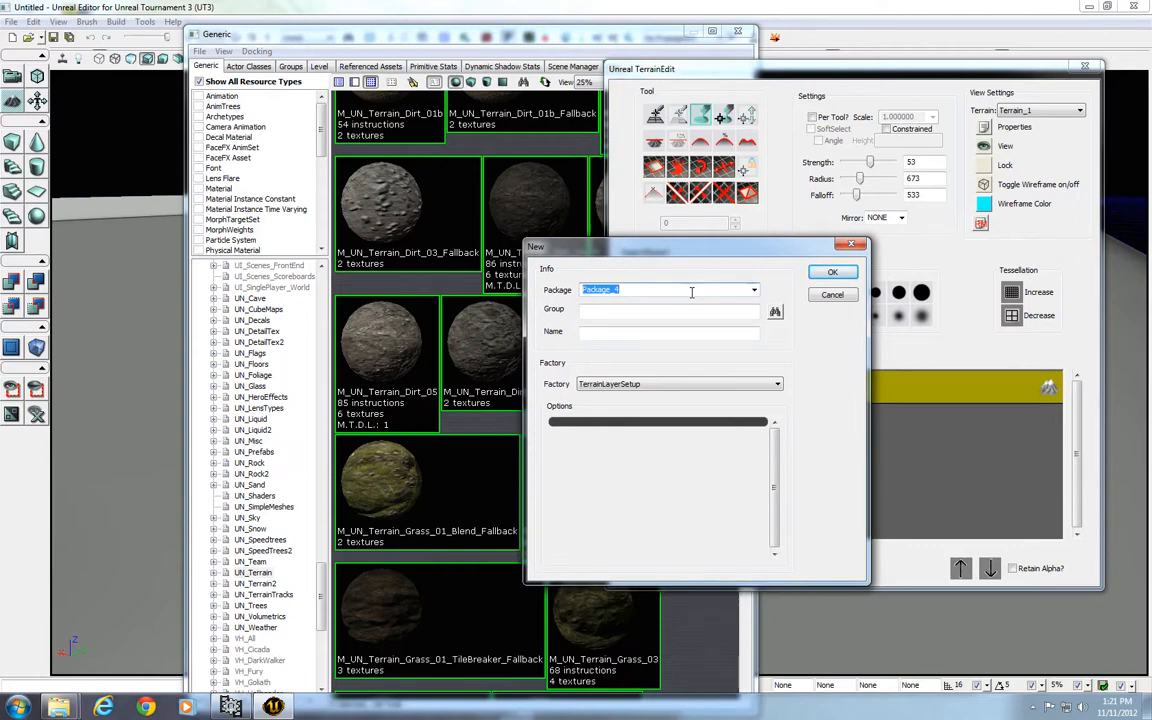
type("TR_Test")
left_click(693, 334)
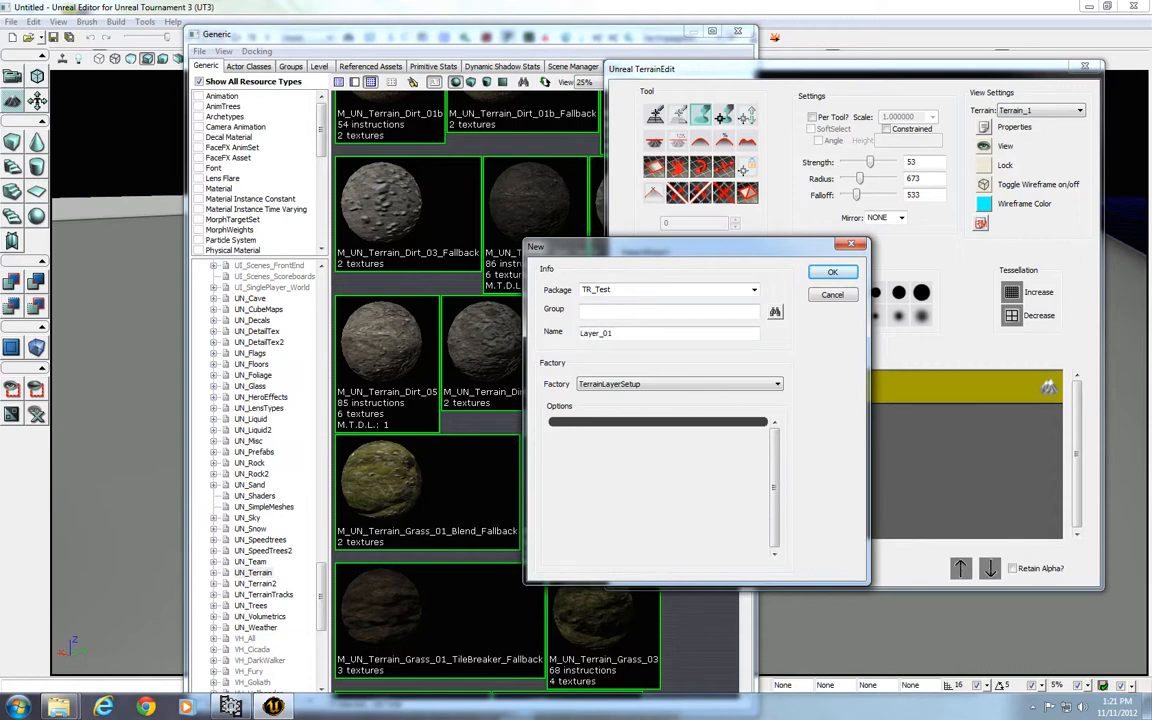
left_click(822, 274)
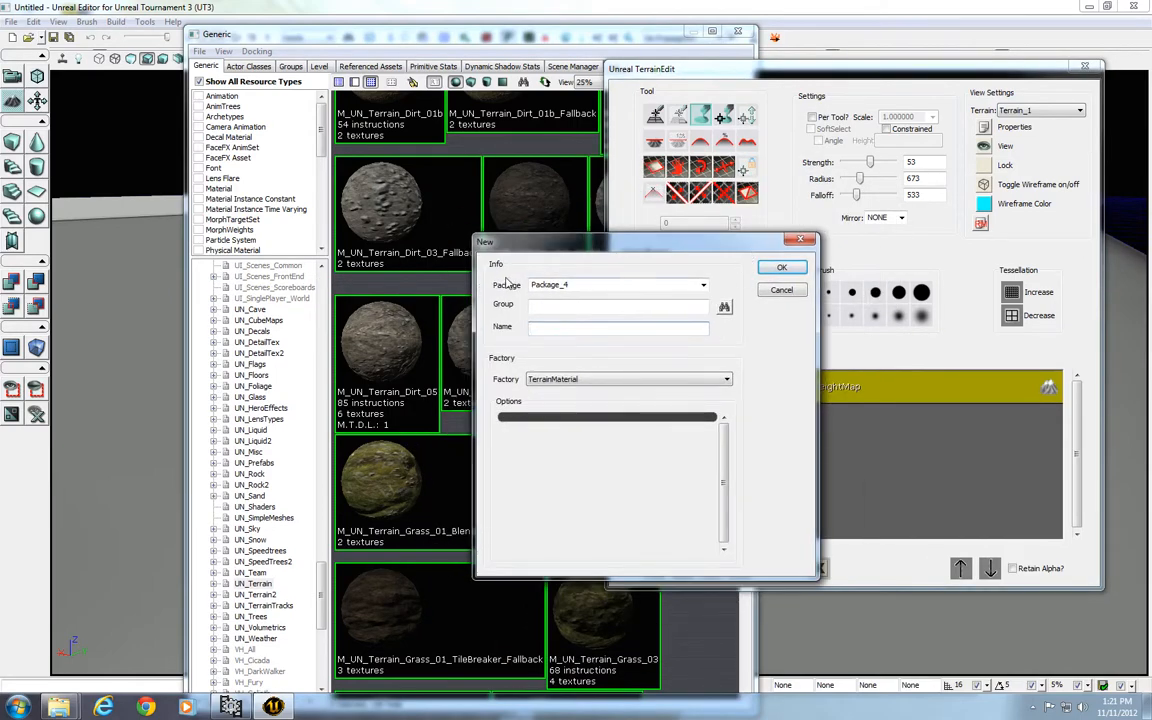
Create the layer's terrain material in the TR_Test package with the name Gress
left_click(704, 286)
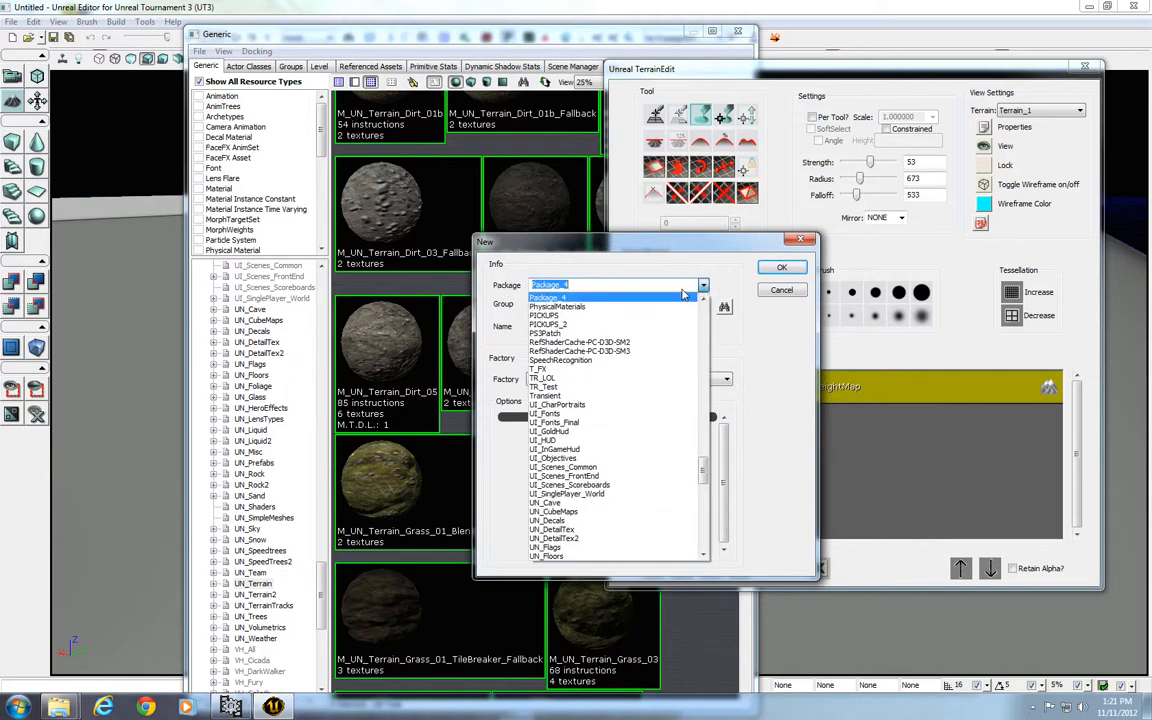
left_click(638, 387)
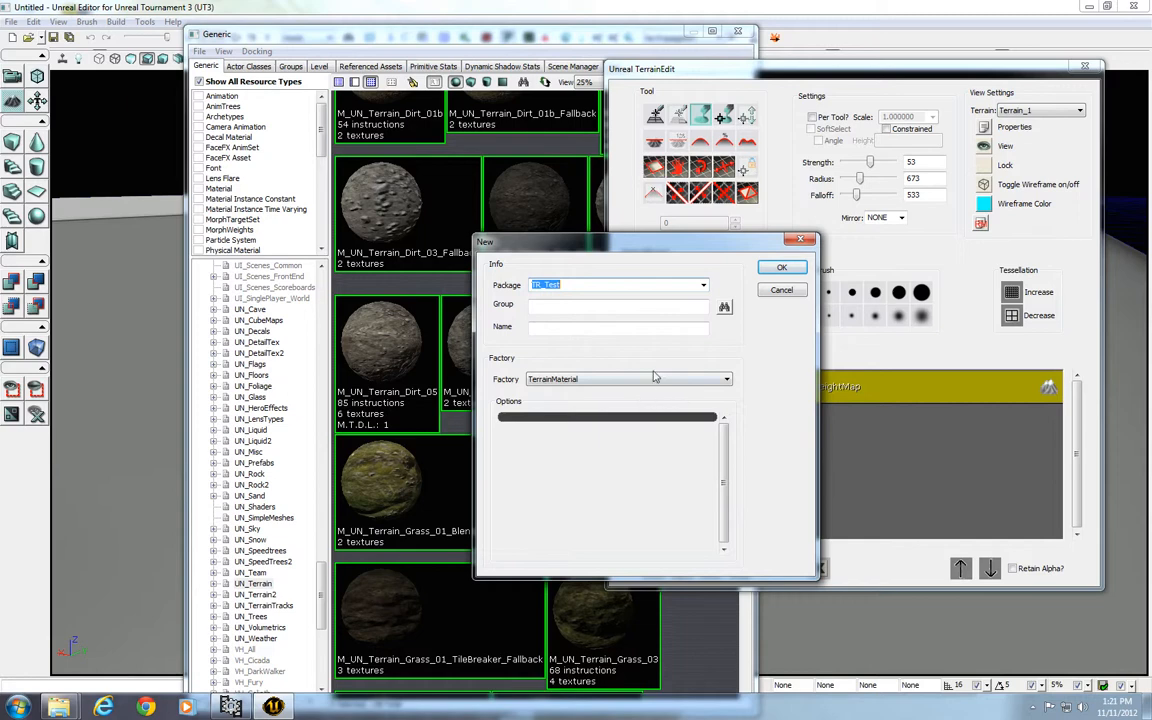
left_click(634, 327)
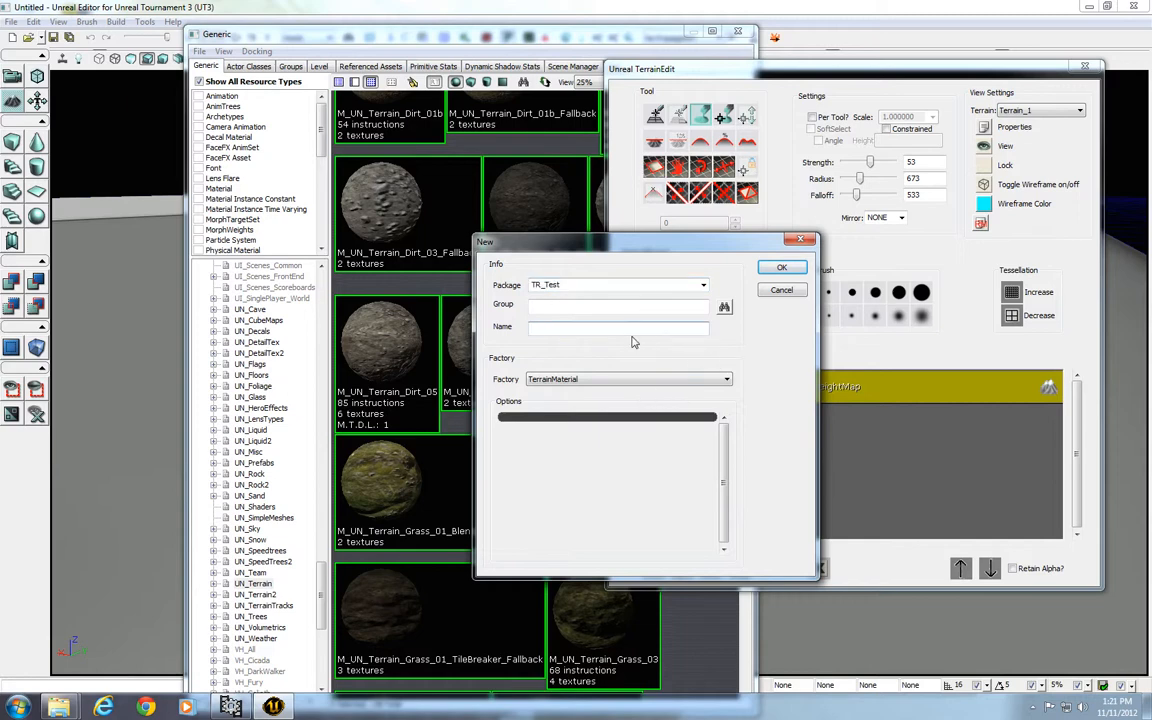
type("Gre")
type("ss")
left_click(782, 267)
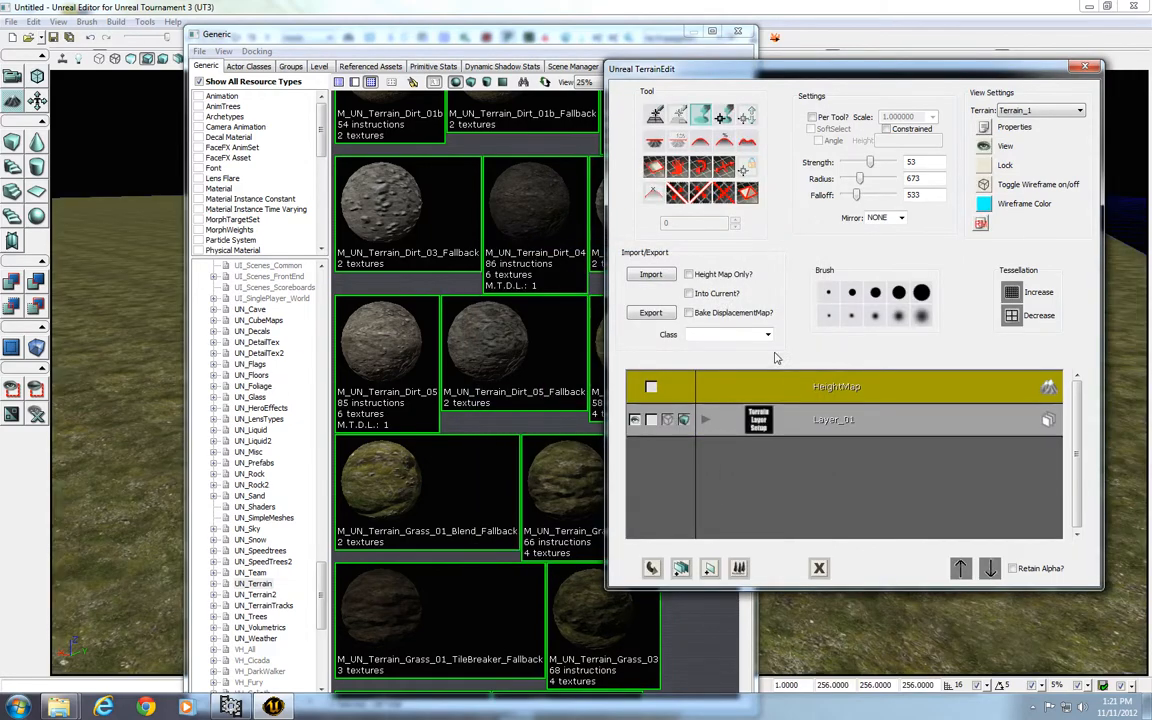
Close the Generic browser and move the TerrainEdit window so the textured terrain can be sculpted
left_click(737, 31)
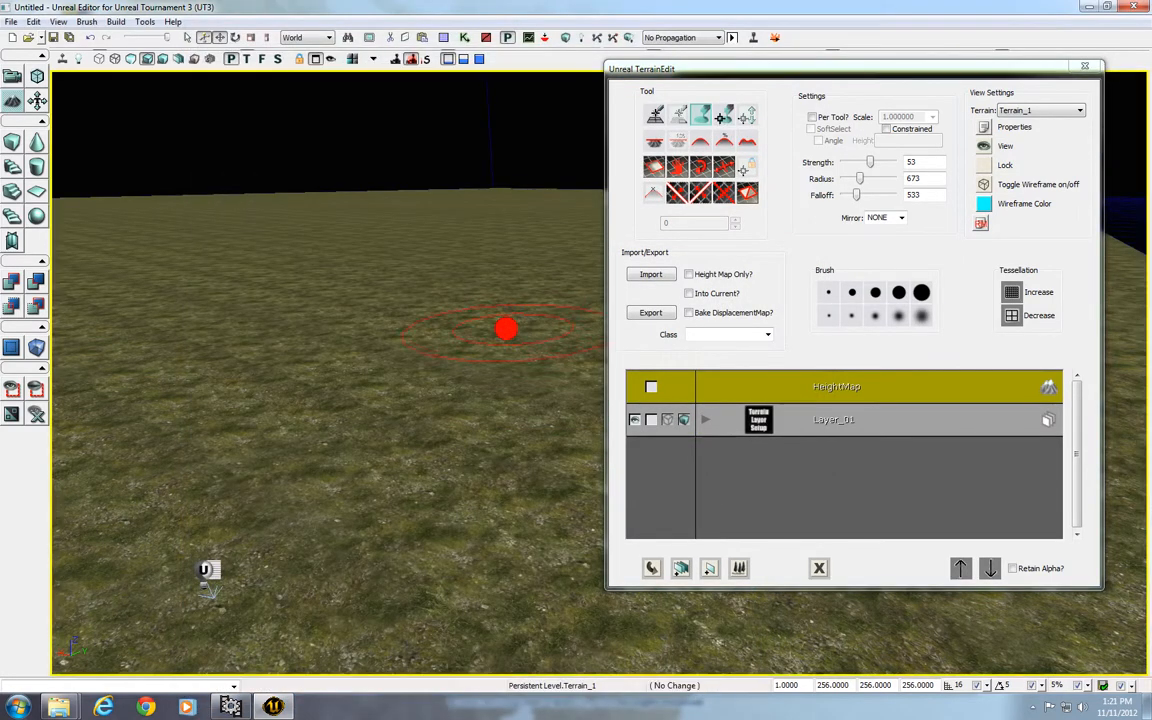
left_click_drag(506, 329, 506, 170)
right_click_drag(527, 499, 570, 474)
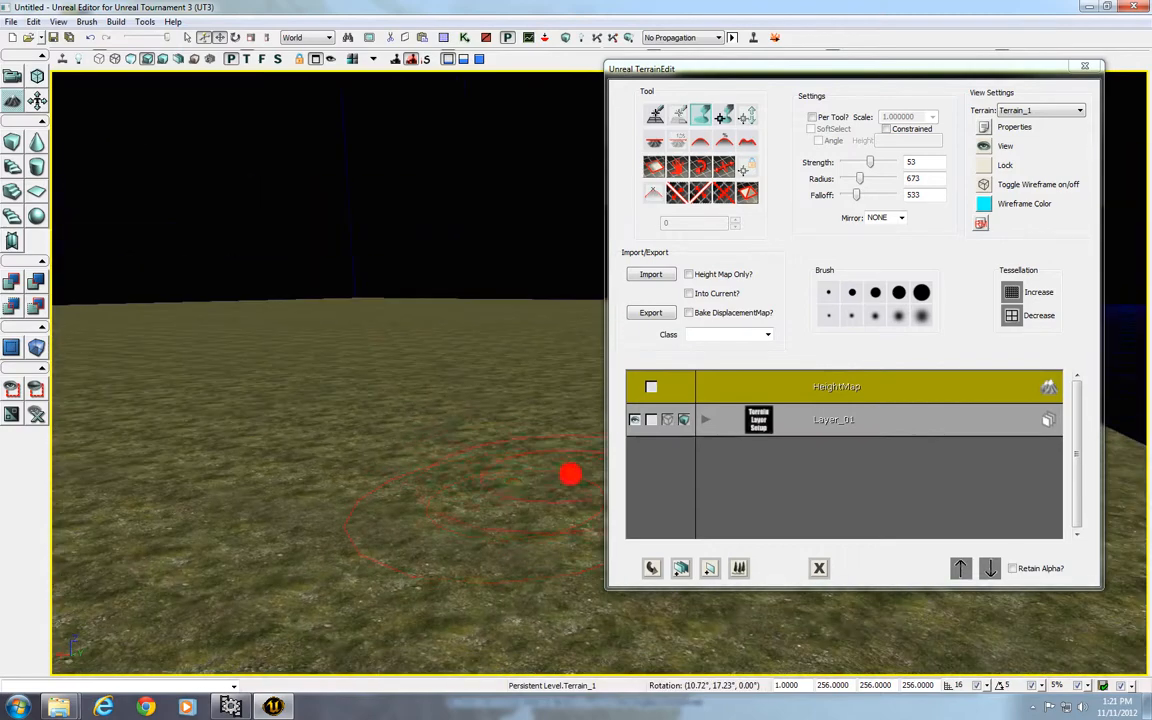
mouse_move(509, 512)
left_mouse_down()
mouse_move(478, 295)
mouse_move(505, 545)
left_mouse_up()
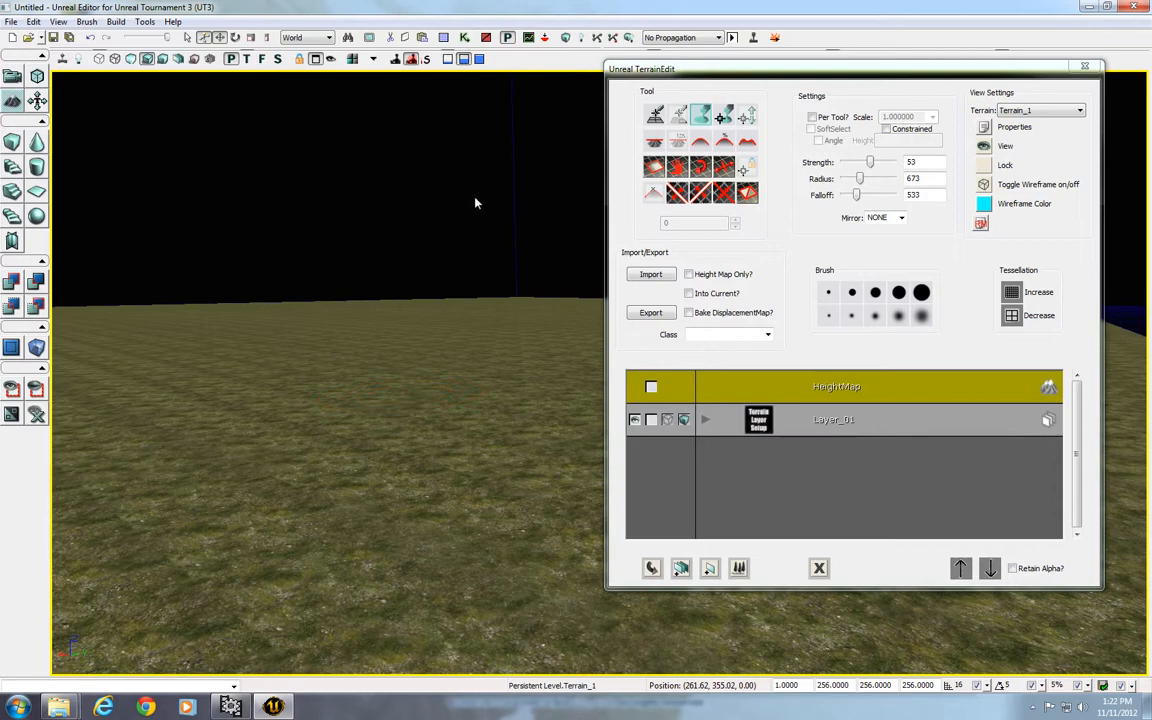
mouse_move(848, 76)
left_mouse_down()
mouse_move(777, 95)
mouse_move(1035, 102)
mouse_move(823, 103)
left_mouse_up()
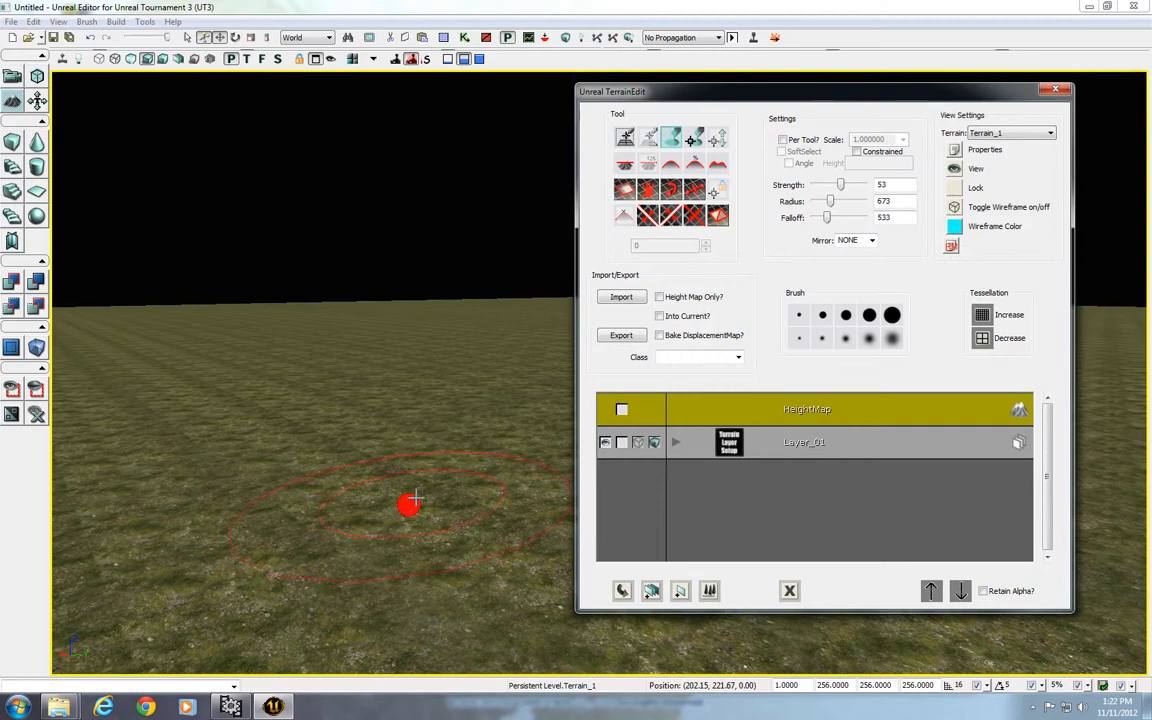
Raise and lower the terrain in the foreground, and repeat with brush strength 100 to leave a crater
left_click_drag(416, 487, 416, 487, "ctrl")
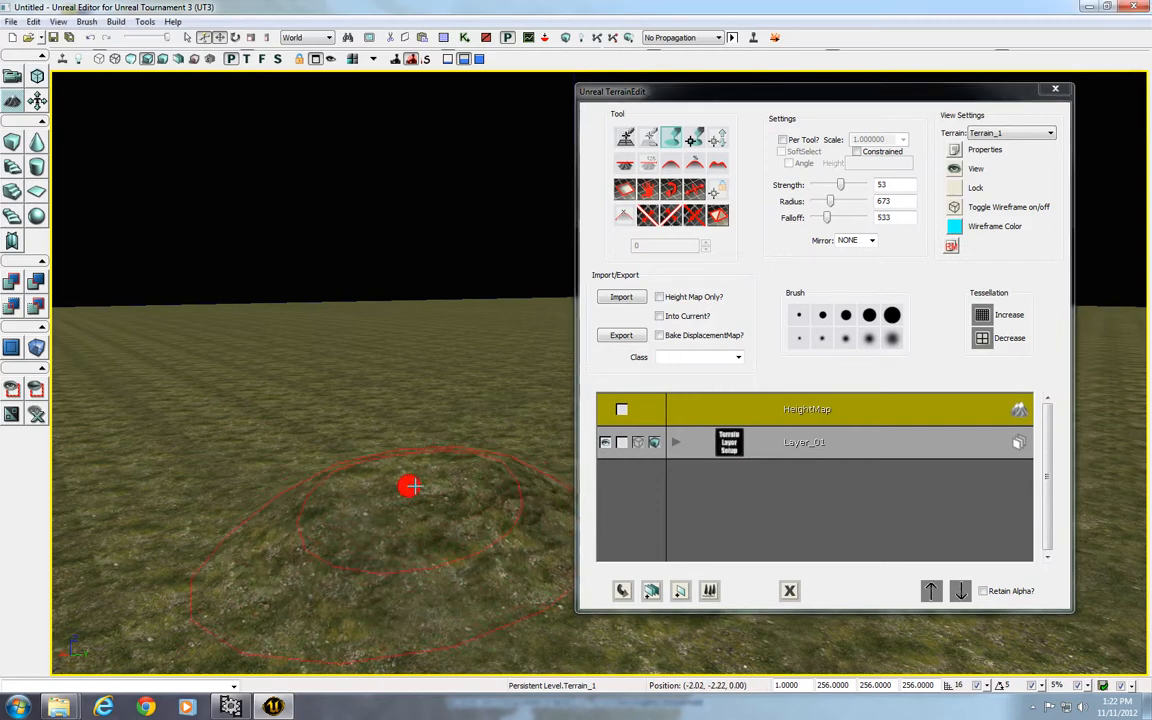
right_click_drag(416, 487, 414, 490, "ctrl")
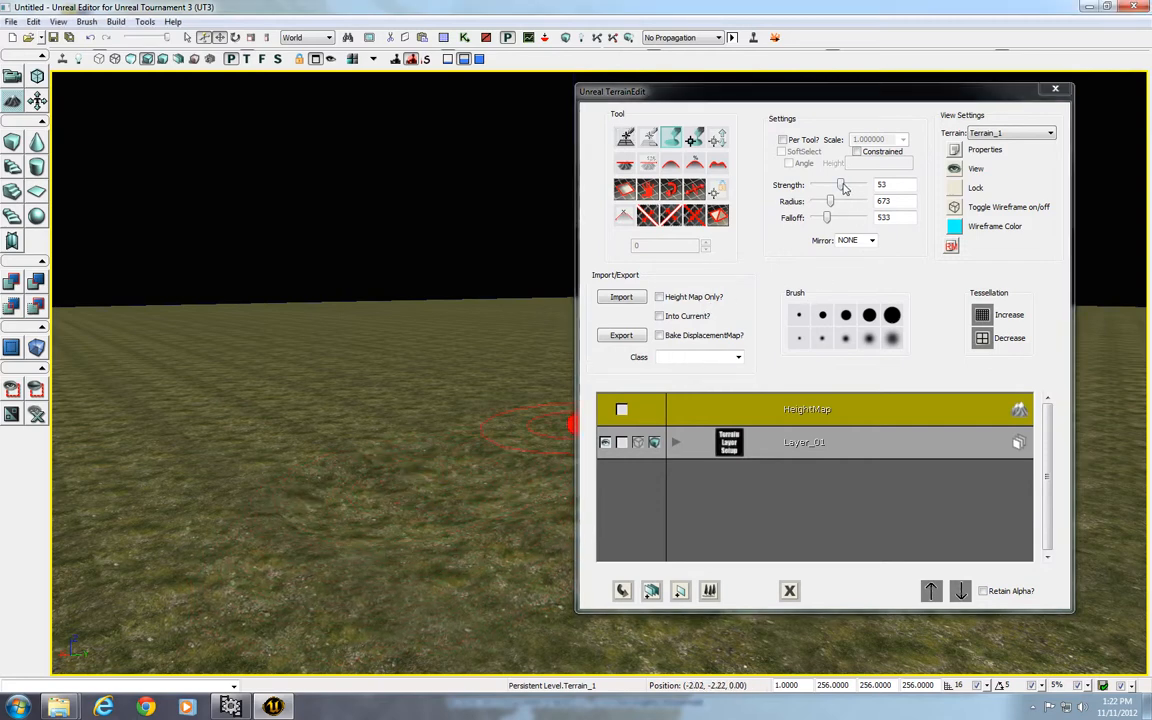
left_click_drag(841, 185, 906, 185)
left_click_drag(422, 499, 428, 484, "ctrl")
right_click_drag(428, 484, 428, 494, "ctrl")
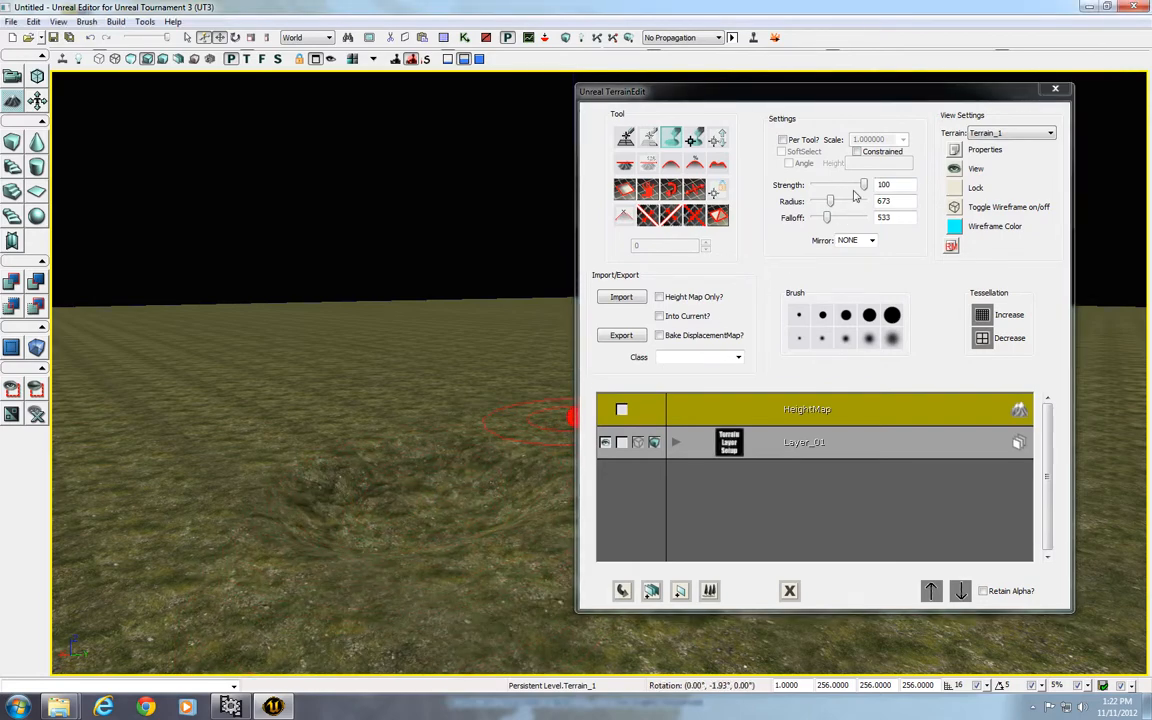
Set the brush strength to 8 and gently lower the terrain inside the crater
left_click_drag(866, 186, 818, 185)
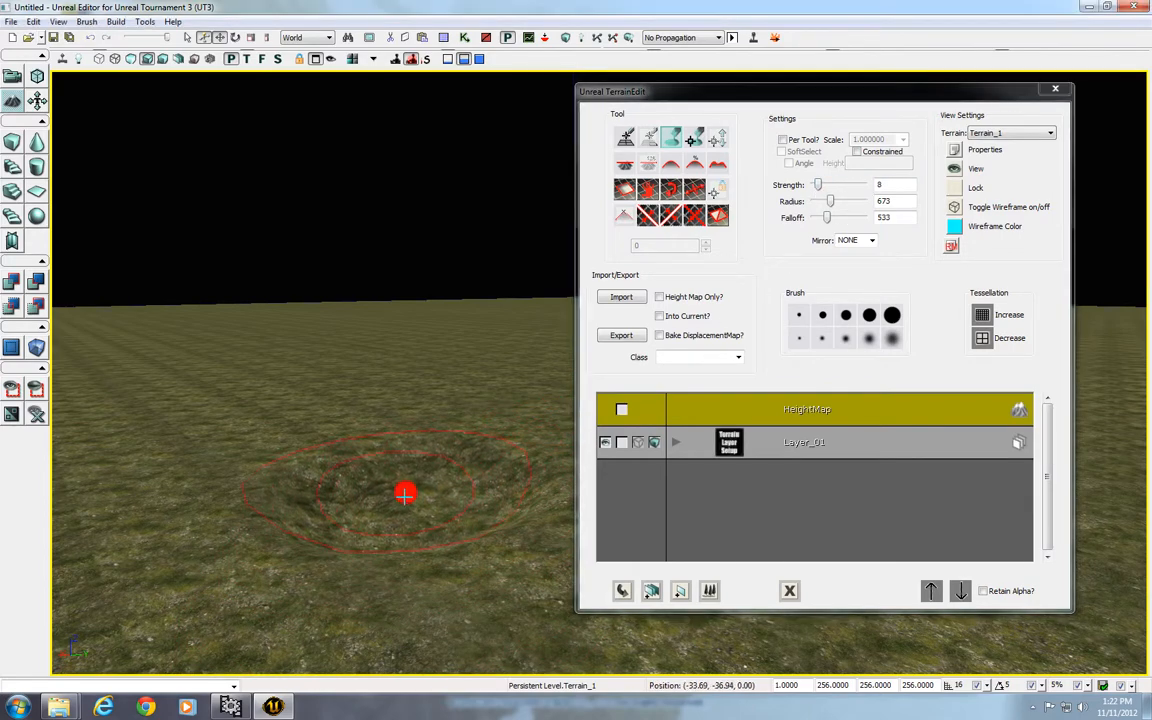
right_click_drag(423, 504, 424, 506, "ctrl")
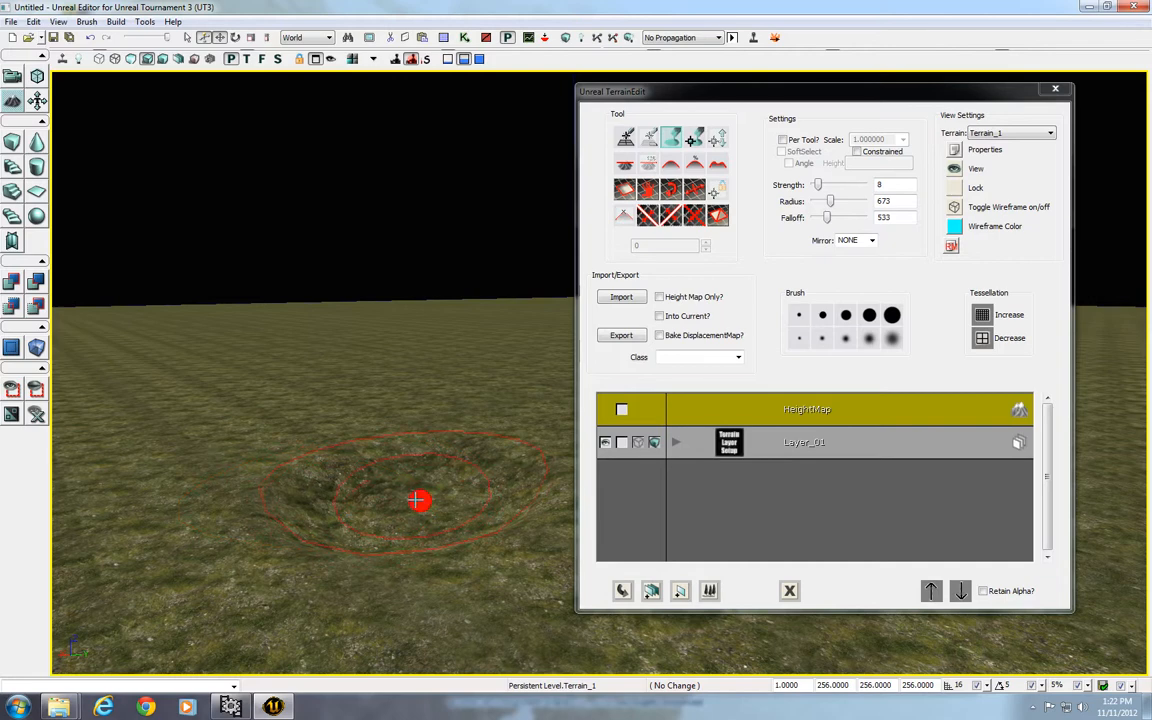
Set the brush radius to 1160 and falloff to 1711, and raise the terrain at the crater
left_click_drag(834, 204, 862, 204)
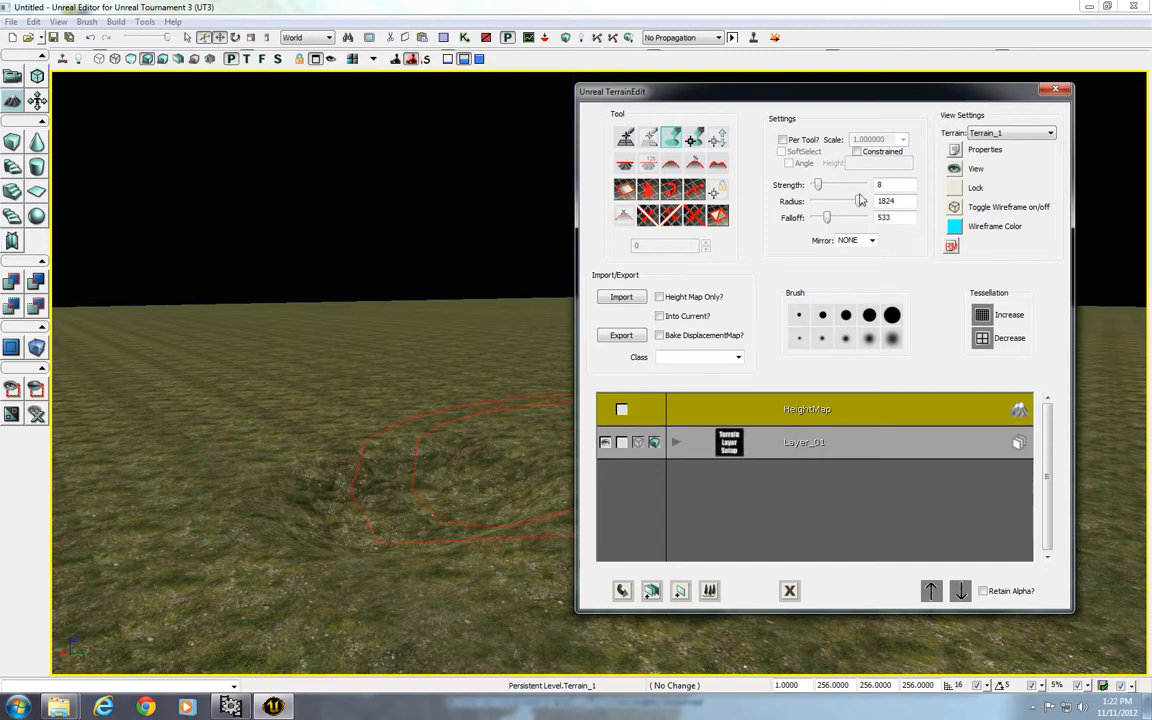
mouse_move(858, 201)
left_mouse_down()
mouse_move(818, 203)
mouse_move(842, 202)
left_mouse_up()
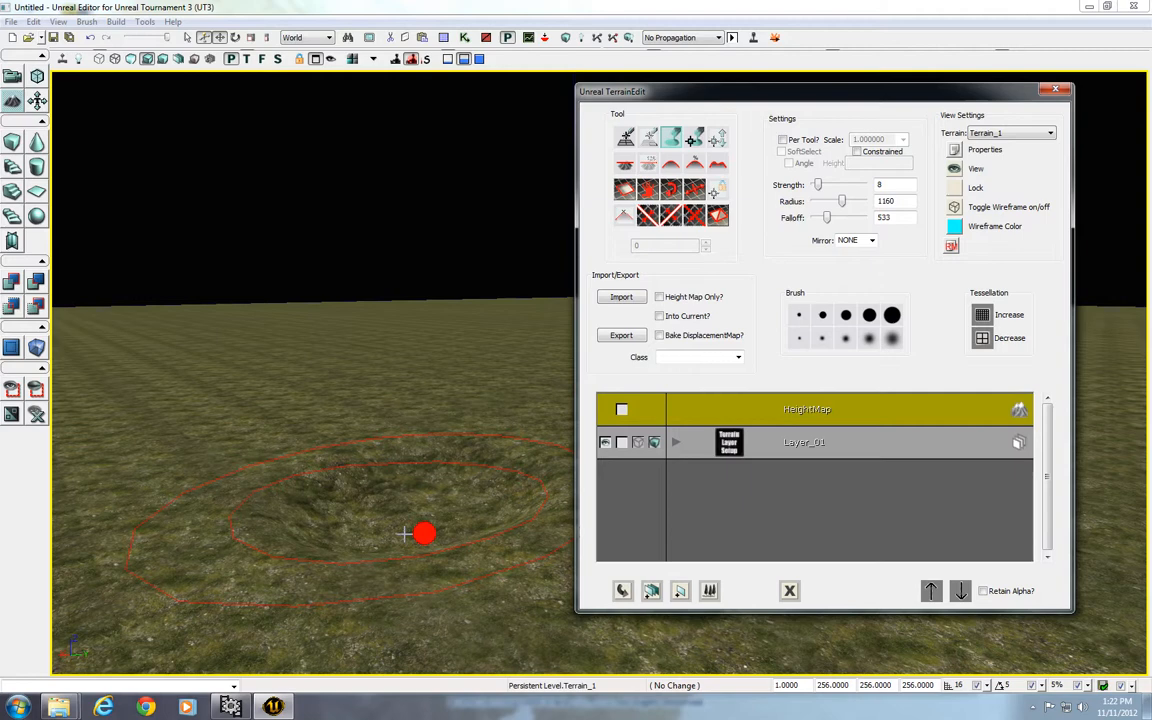
left_click_drag(829, 221, 855, 219)
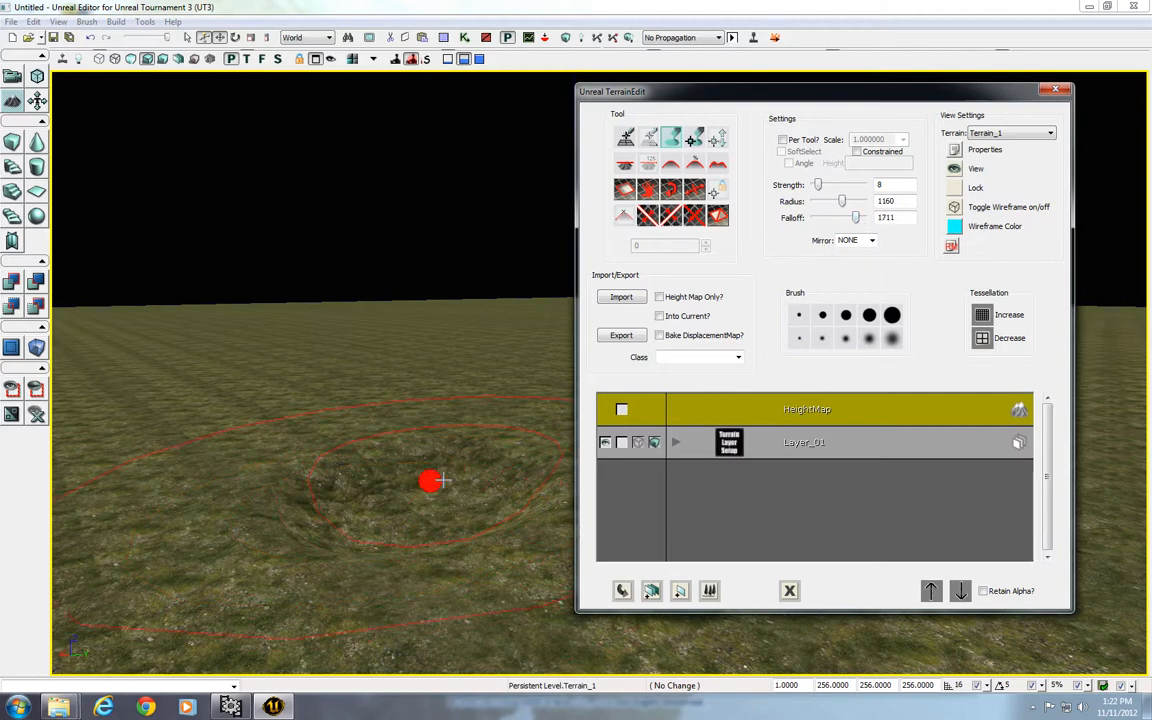
mouse_move(432, 483)
left_mouse_down("ctrl")
mouse_move(445, 478)
mouse_move(436, 484)
left_mouse_up("ctrl")
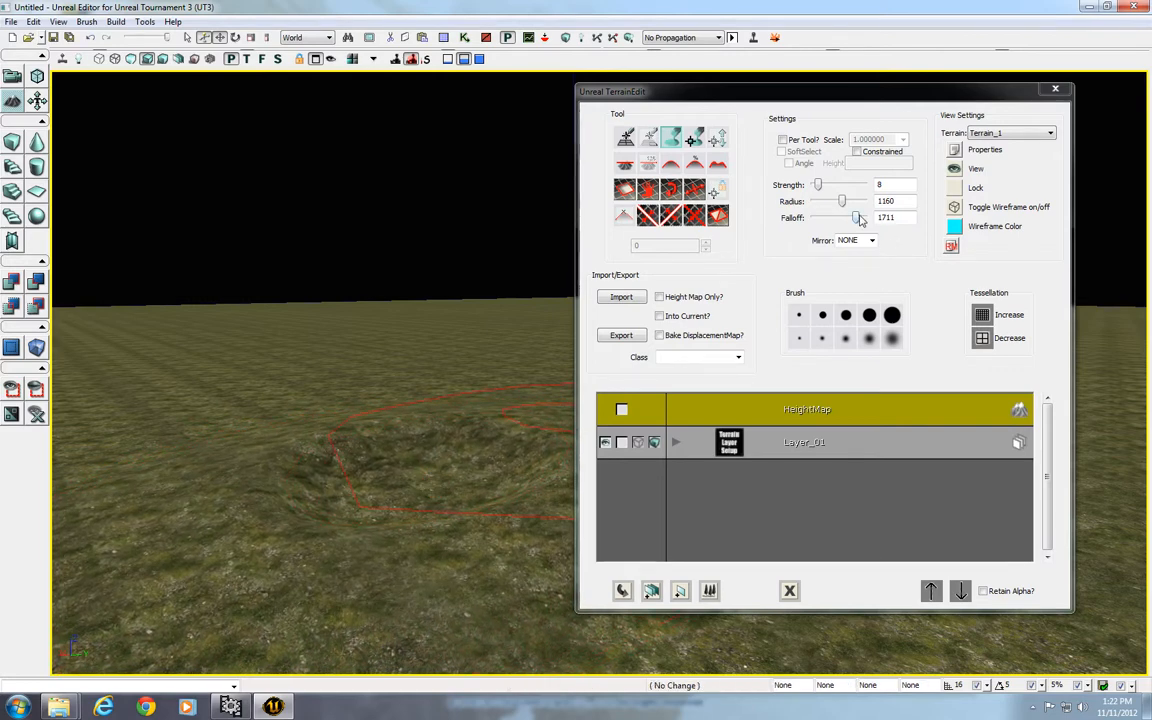
Set the brush falloff to 1178 and keep raising the ground around the crater
left_click_drag(858, 219, 780, 218)
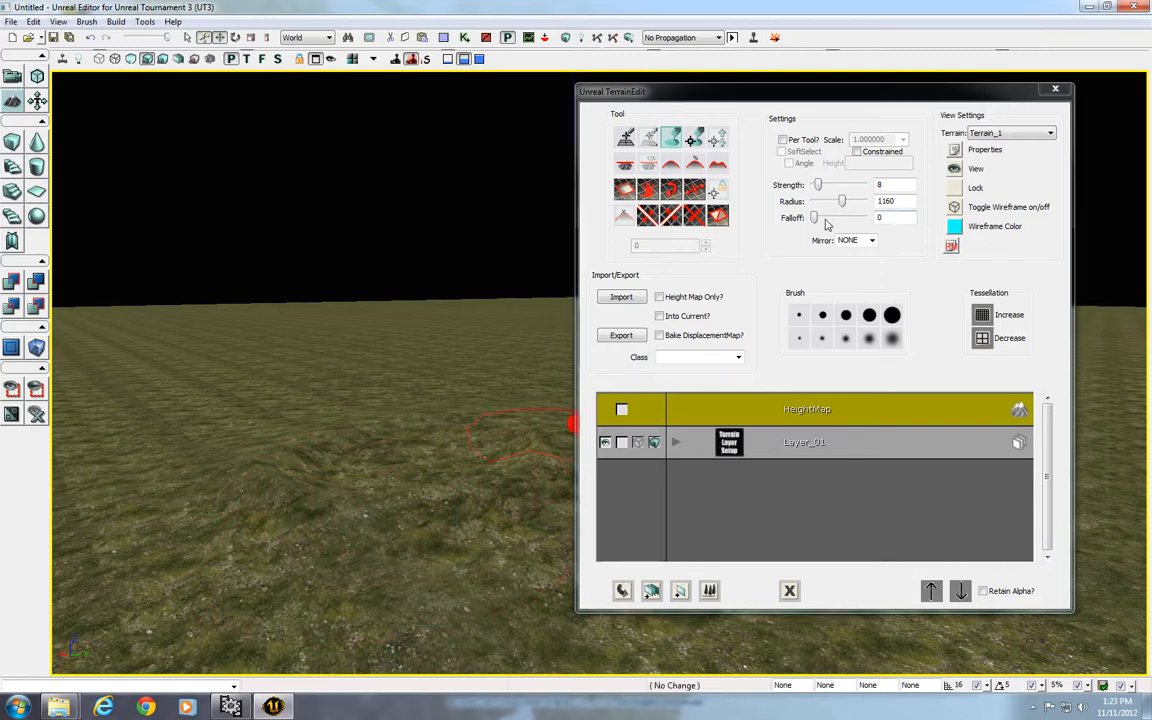
left_click_drag(818, 218, 848, 220)
left_click(420, 476, "ctrl")
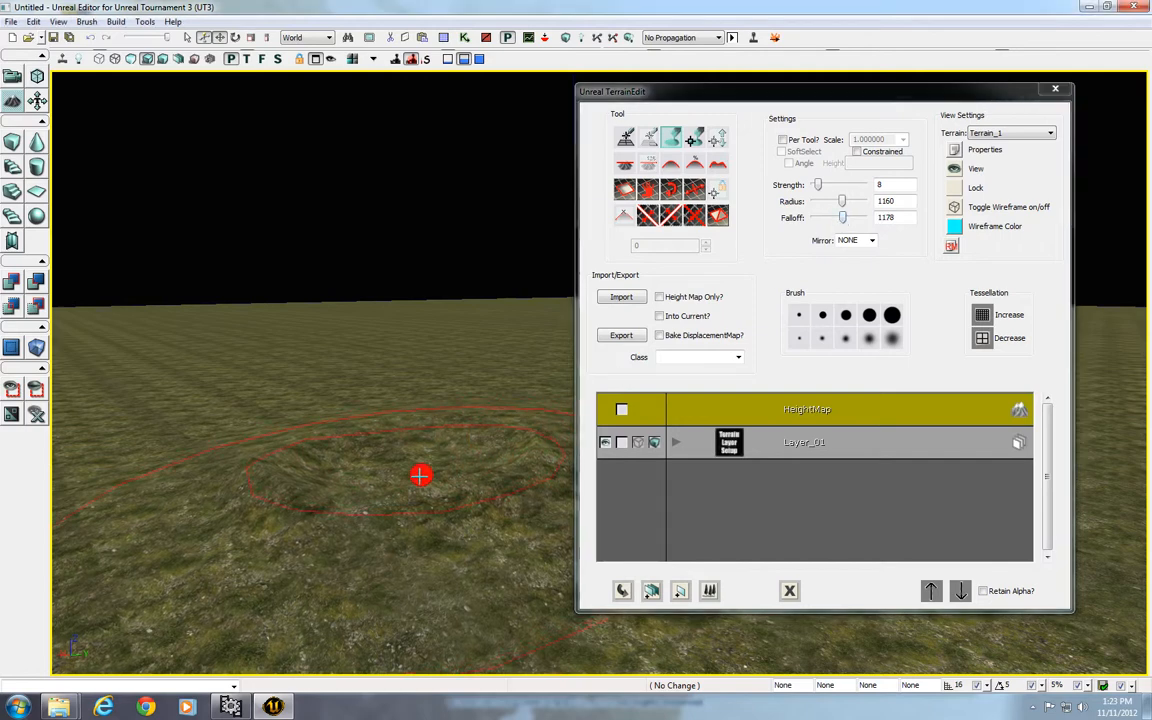
mouse_move(420, 476)
left_mouse_down("ctrl")
mouse_move(406, 470)
mouse_move(421, 466)
left_mouse_up("ctrl")
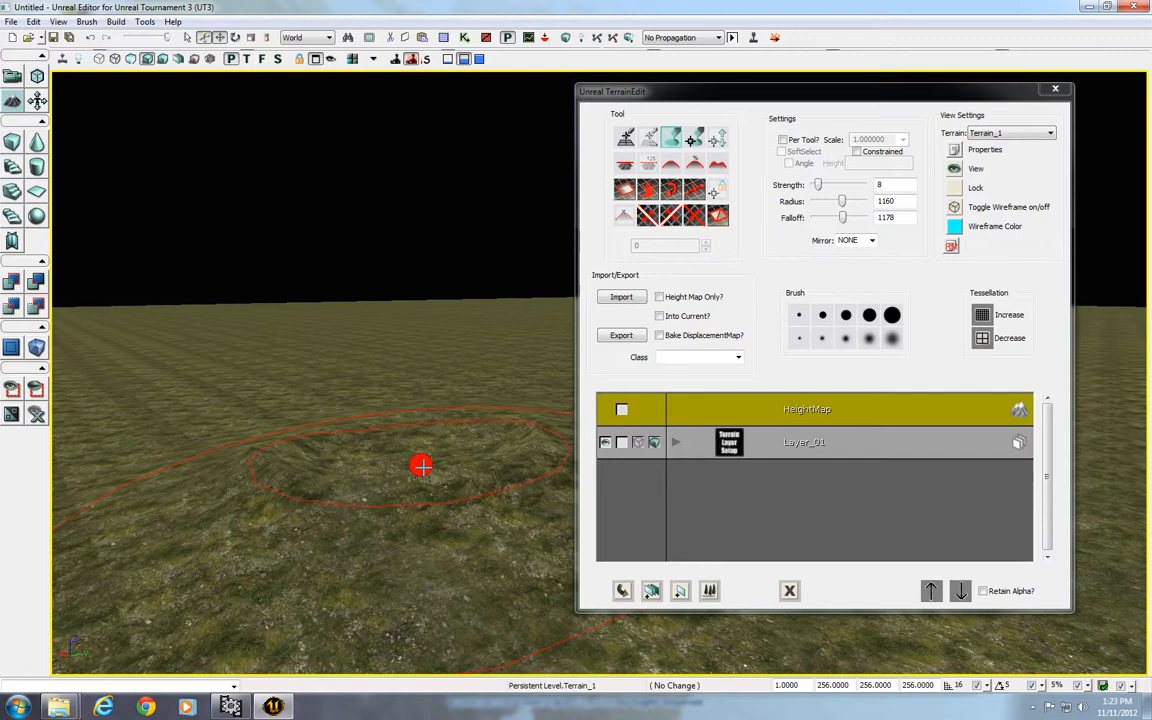
Set the brush radius to 954 and raise the terrain at the crater
left_click(843, 203)
left_click_drag(845, 204, 839, 204)
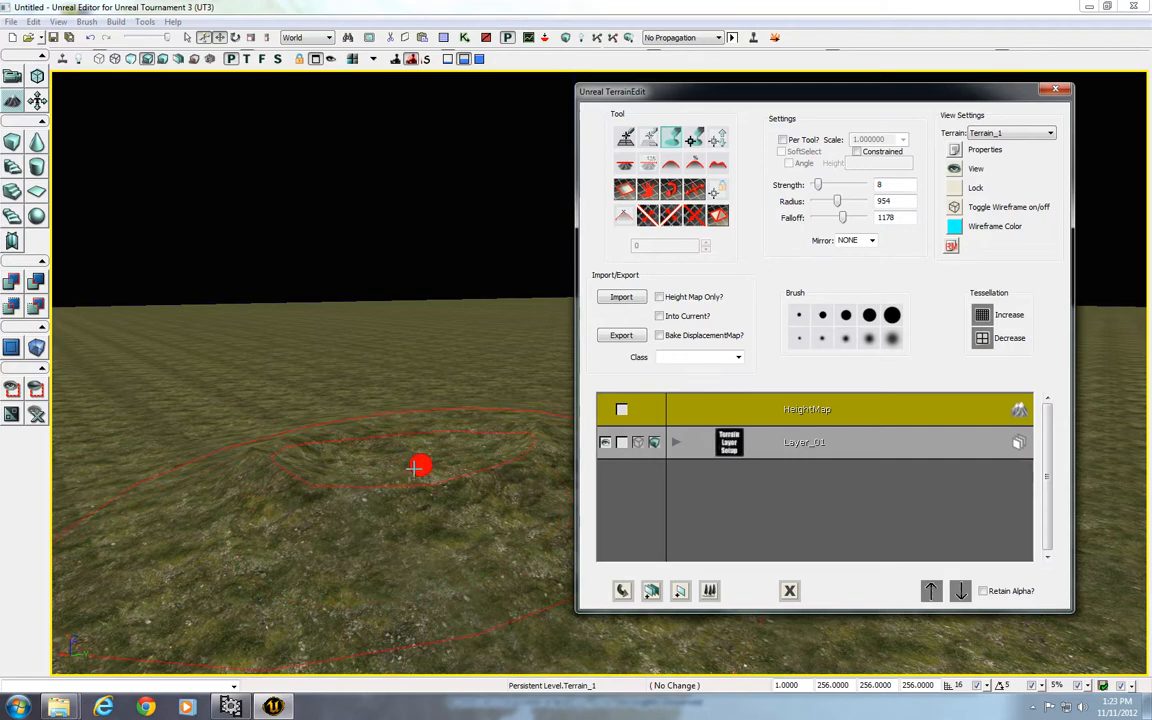
left_click_drag(440, 502, 428, 478, "ctrl")
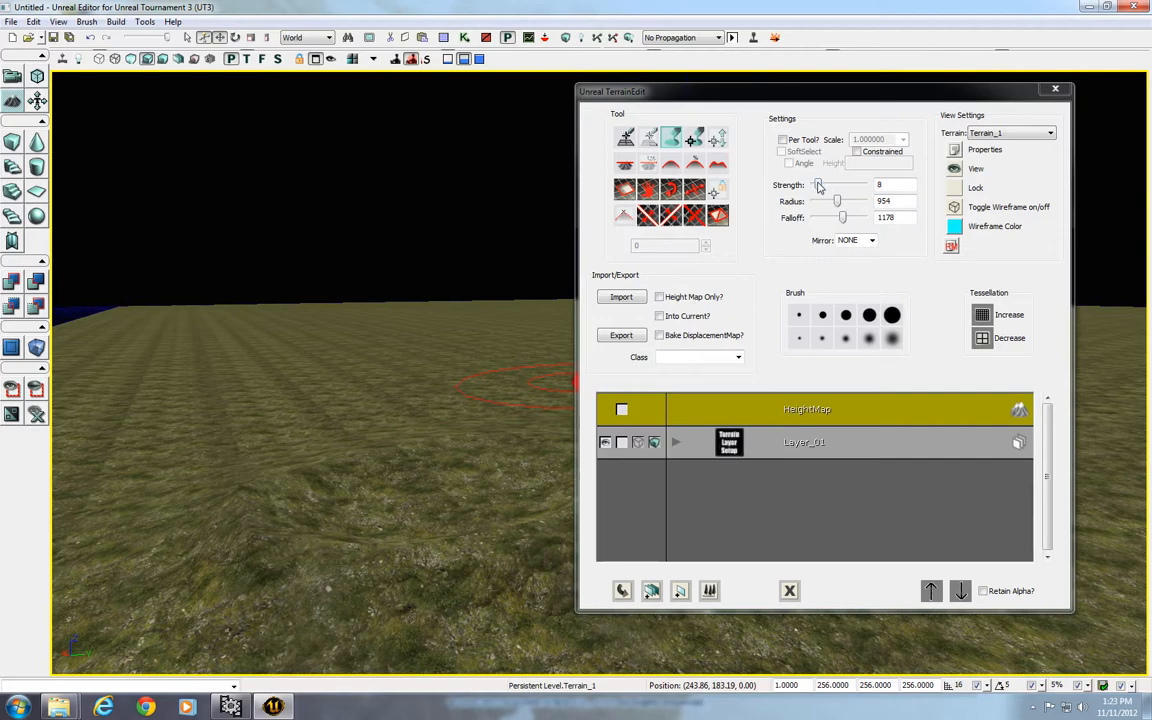
Set the brush strength to 52, raise the ground at the crater into a hill, and lower it again
left_click_drag(819, 187, 841, 185)
left_click_drag(501, 461, 496, 467)
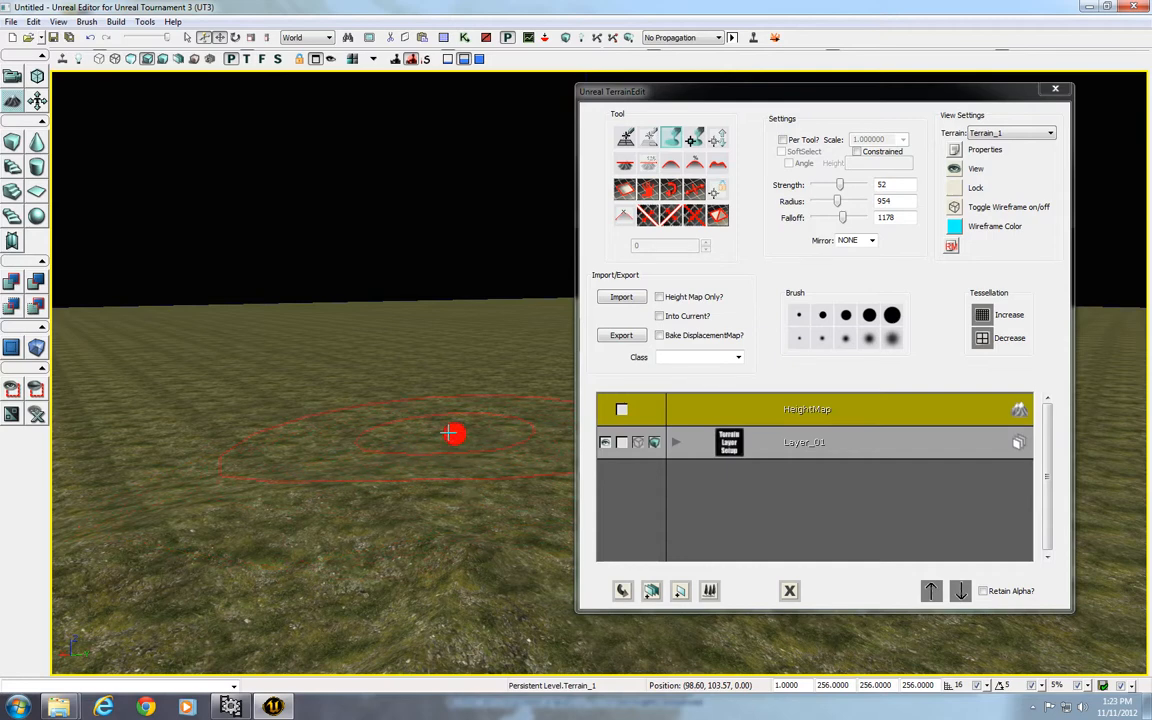
left_click_drag(430, 425, 428, 416, "ctrl")
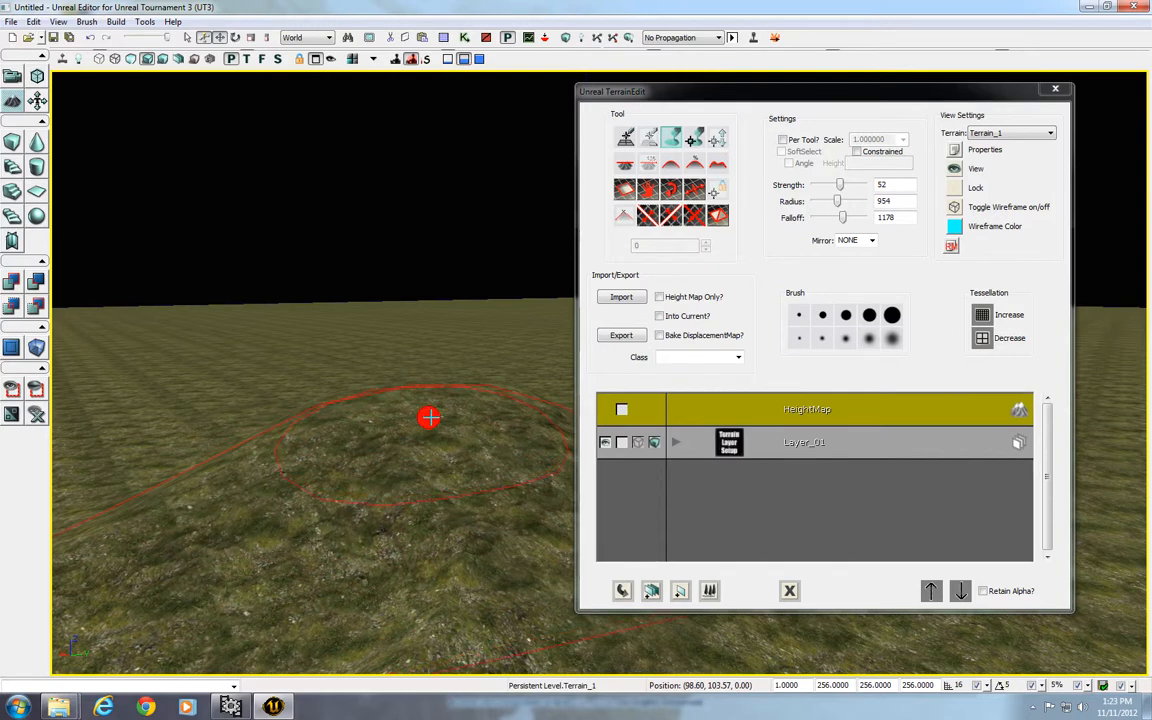
right_click_drag(430, 417, 435, 447, "ctrl")
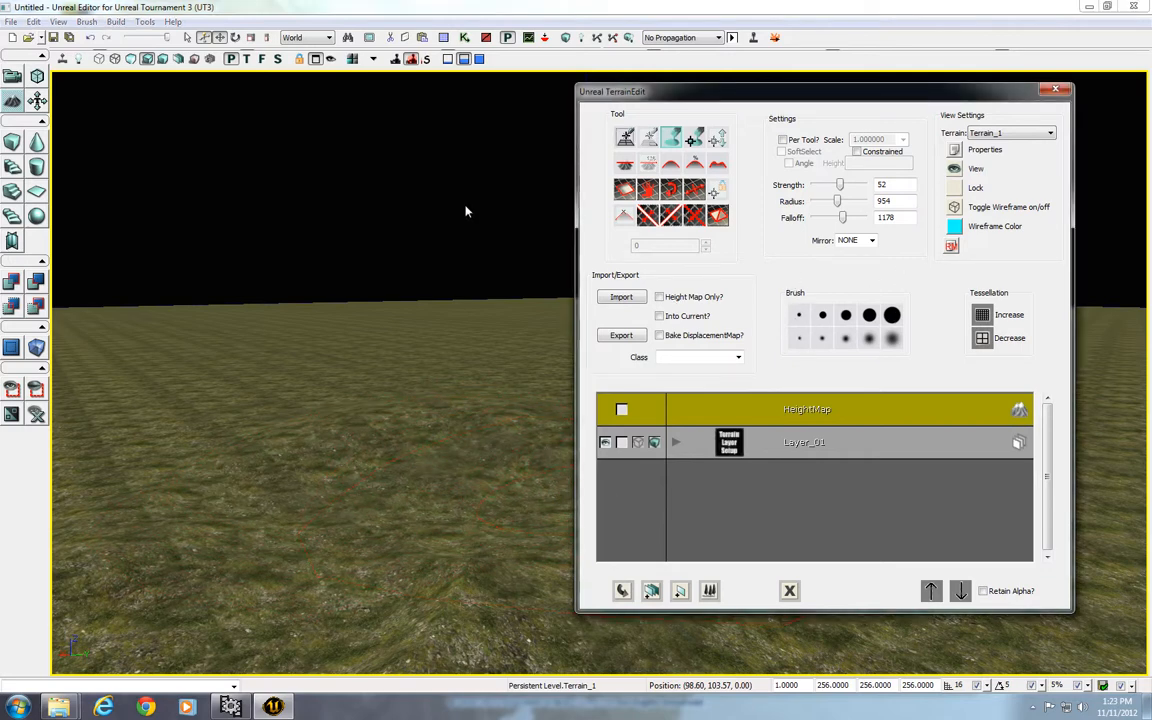
Display the terrain in wireframe and examine the mesh density around the sculpted area
left_click(114, 58)
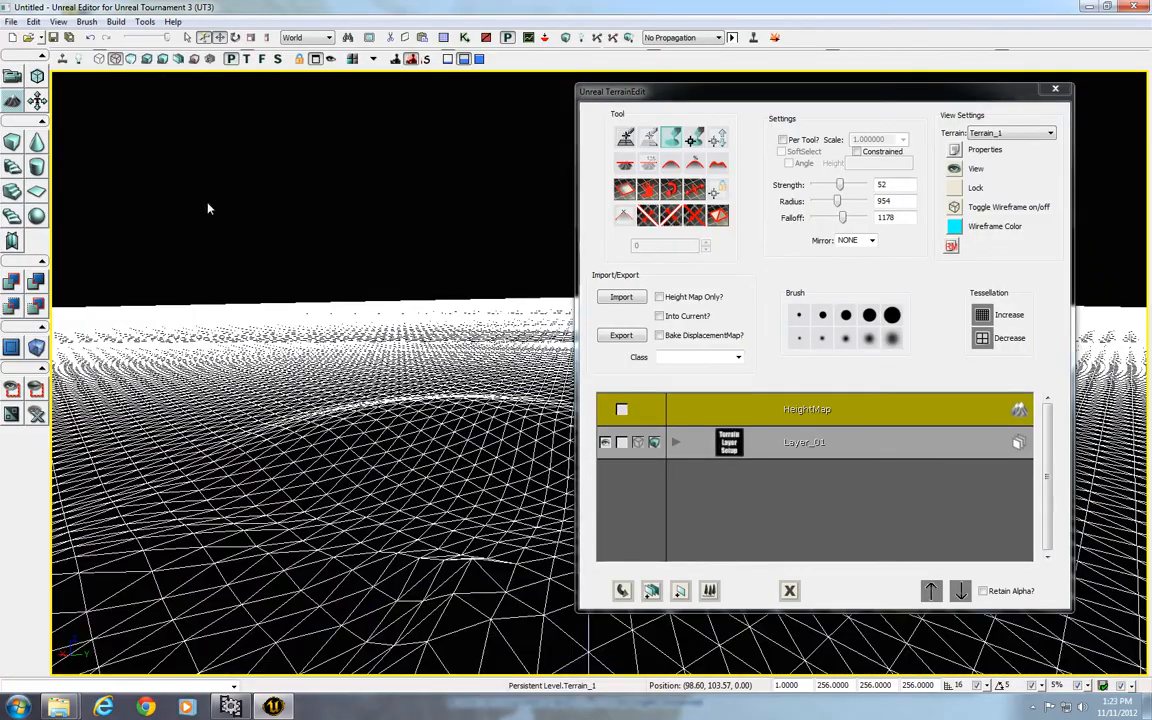
left_click_drag(374, 334, 405, 412)
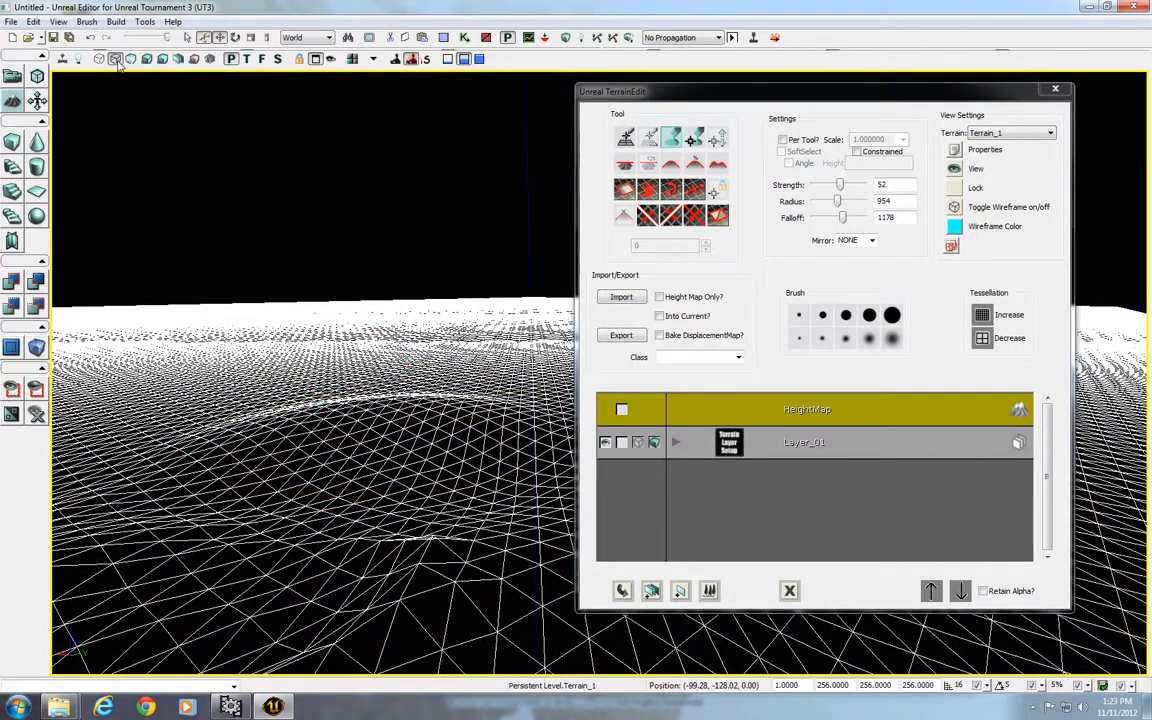
right_click_drag(300, 239, 382, 406)
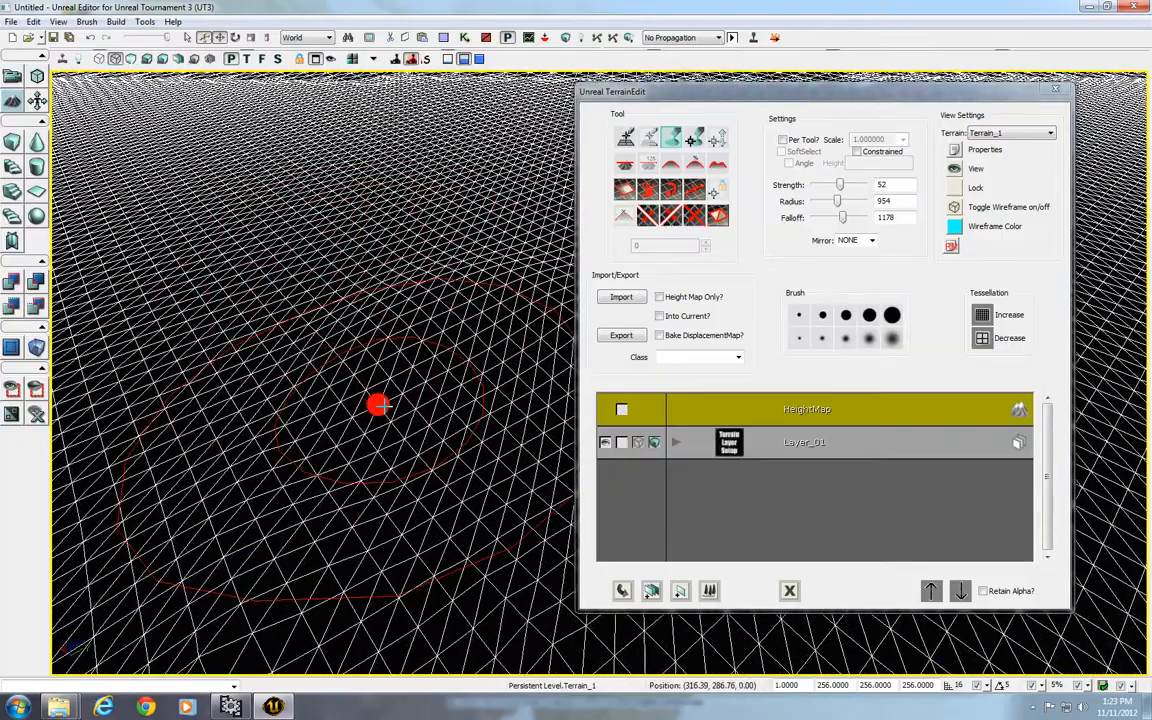
mouse_move(391, 465)
right_mouse_down()
mouse_move(440, 391)
mouse_move(406, 448)
right_mouse_up()
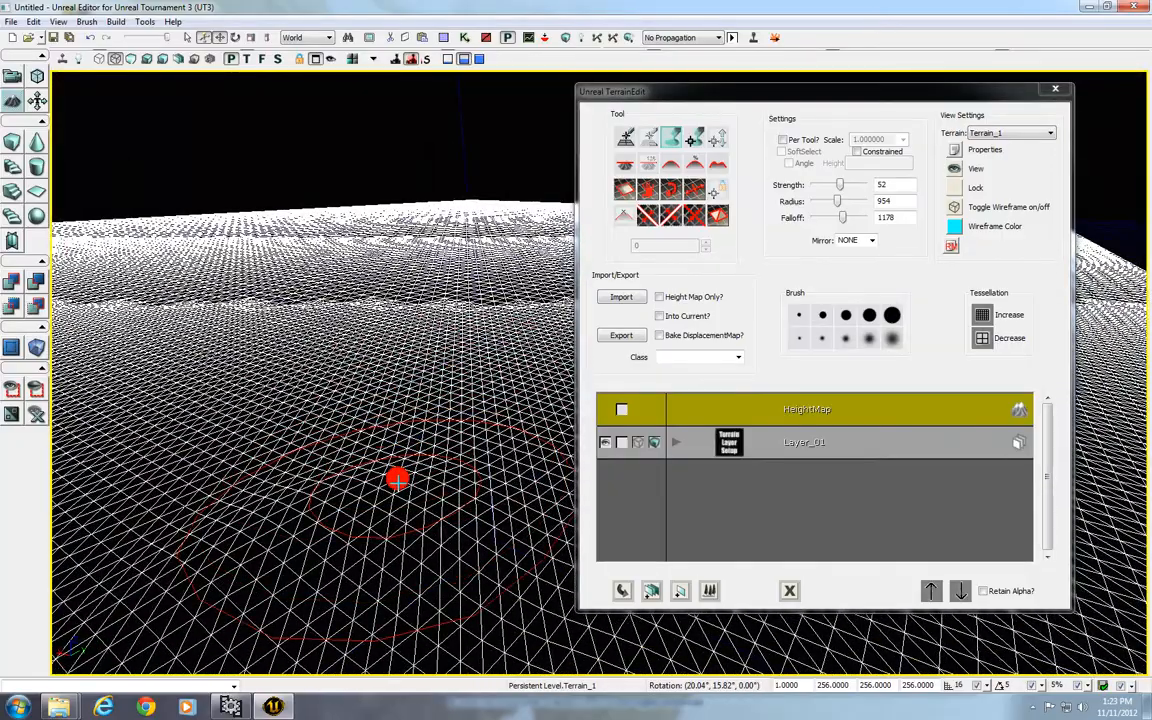
mouse_move(398, 478)
left_mouse_down()
mouse_move(386, 447)
mouse_move(397, 601)
mouse_move(411, 625)
mouse_move(378, 566)
left_mouse_up()
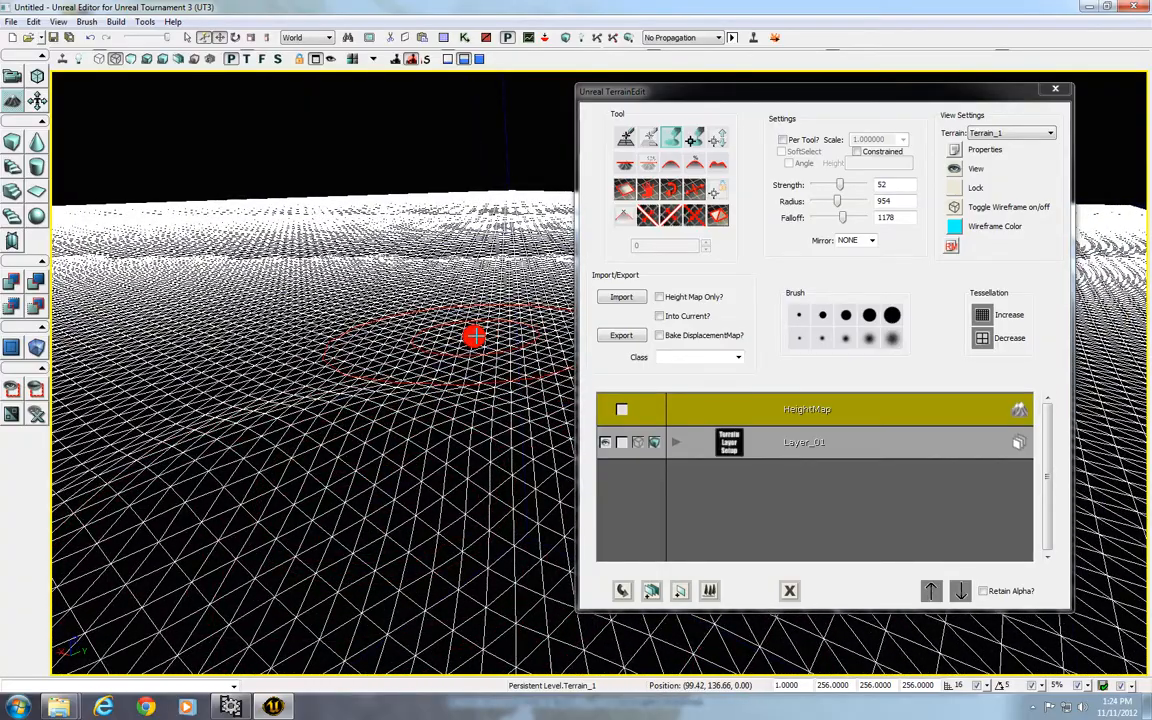
mouse_move(405, 370)
left_mouse_down()
mouse_move(383, 417)
mouse_move(416, 407)
left_mouse_up()
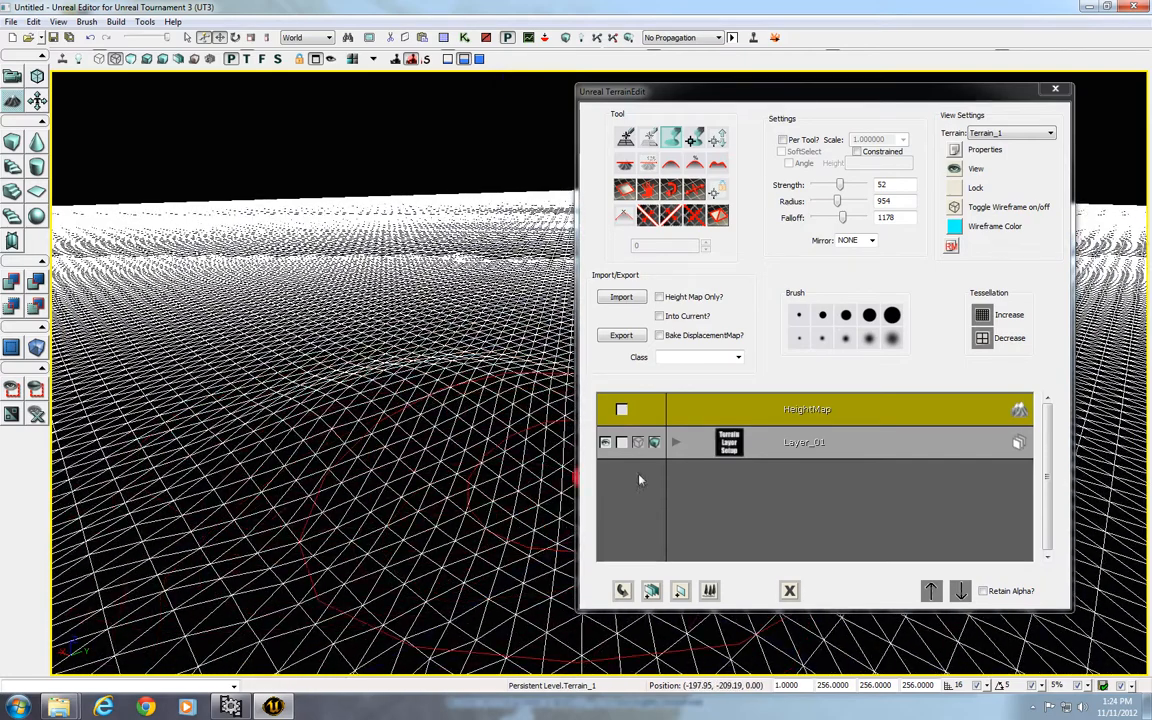
Increase the terrain tessellation twice, accepting the added vertices, and check the denser mesh in wireframe
left_click(984, 314)
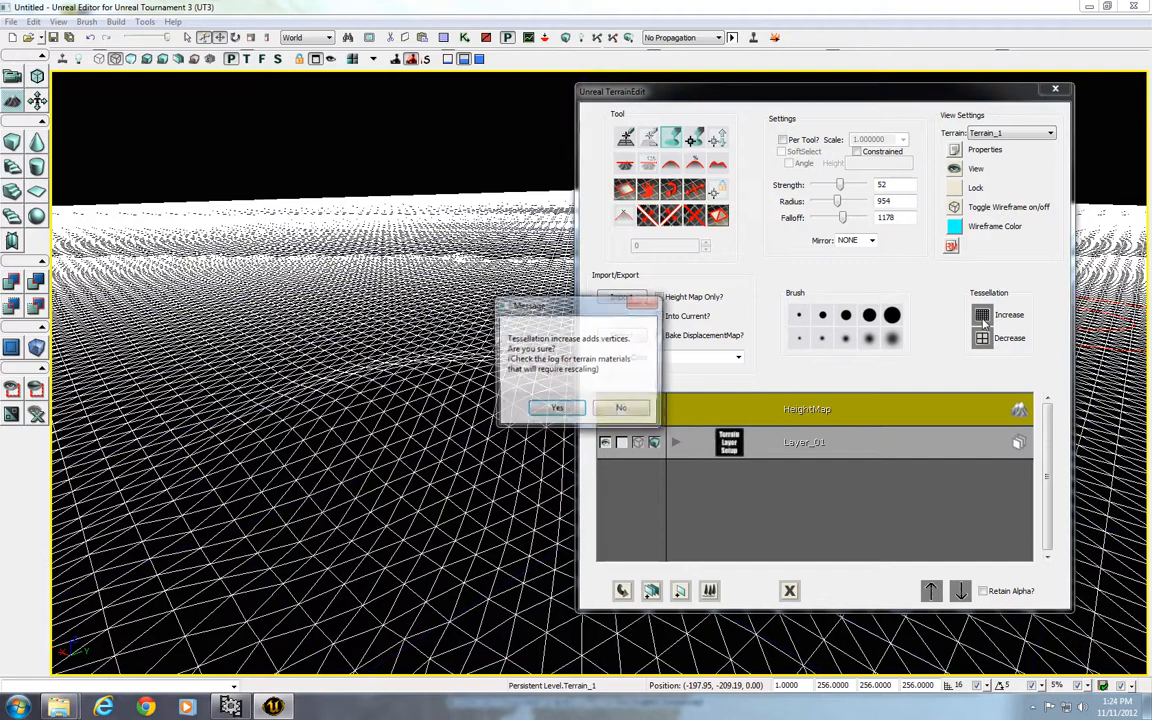
left_click(557, 409)
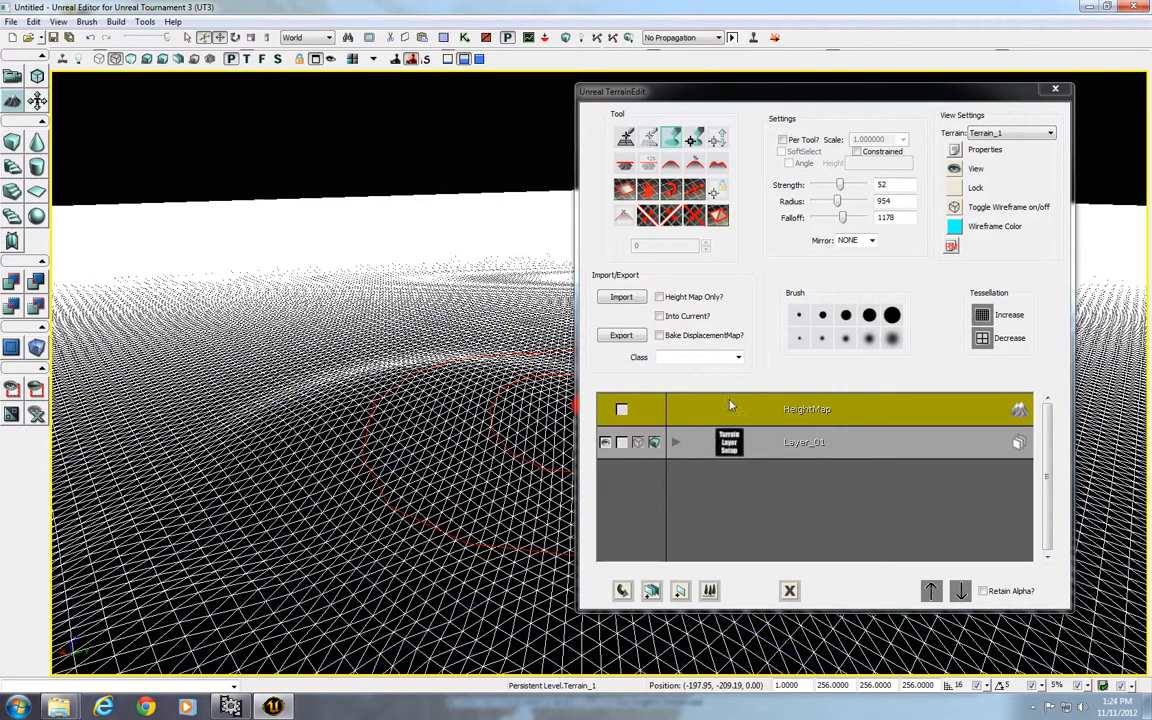
left_click(988, 316)
left_click(550, 409)
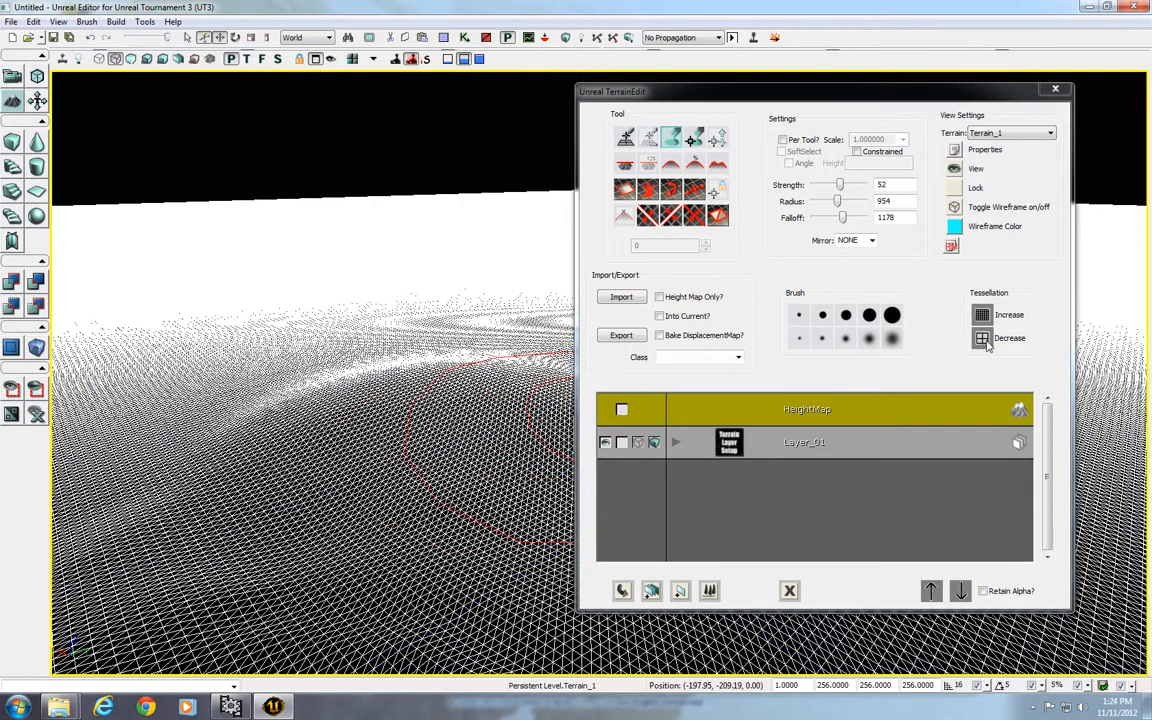
mouse_move(446, 507)
left_mouse_down("ctrl")
mouse_move(429, 571)
mouse_move(429, 663)
mouse_move(441, 601)
left_mouse_up("ctrl")
mouse_move(427, 526)
left_mouse_down()
mouse_move(434, 473)
mouse_move(429, 527)
mouse_move(437, 514)
mouse_move(404, 462)
left_mouse_up()
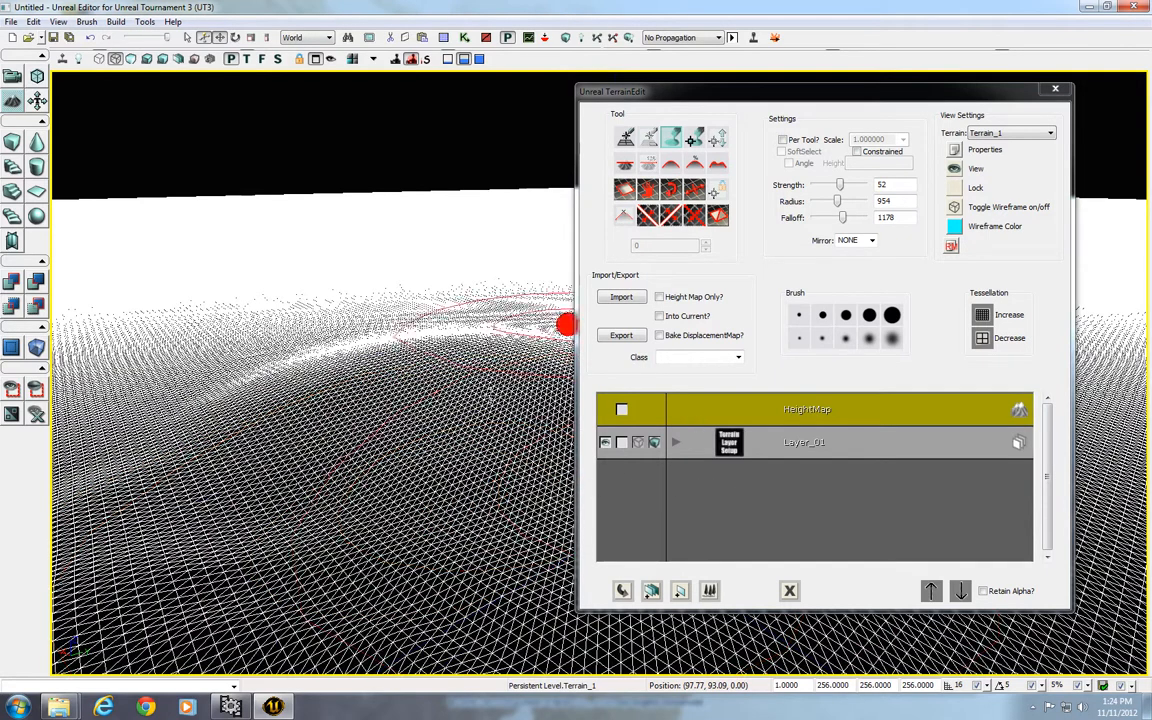
Return the viewport to lit shading over an unsculpted stretch of terrain
left_click(147, 58)
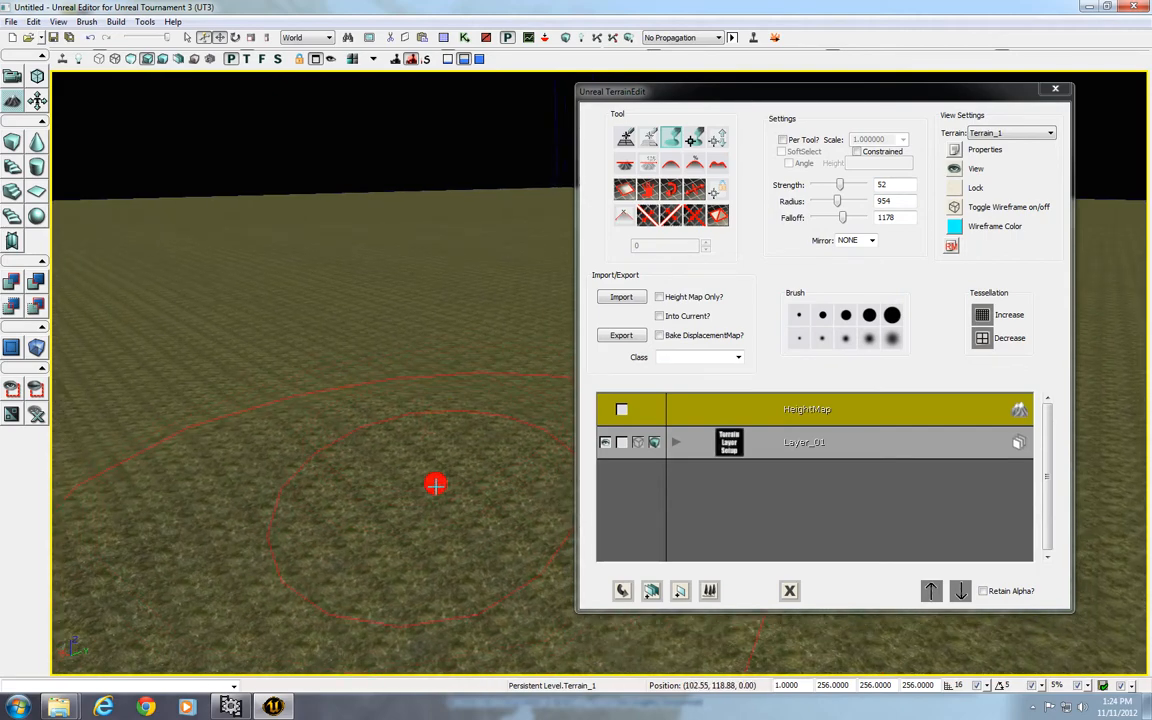
mouse_move(435, 484)
left_mouse_down()
mouse_move(432, 401)
mouse_move(329, 309)
mouse_move(455, 532)
left_mouse_up()
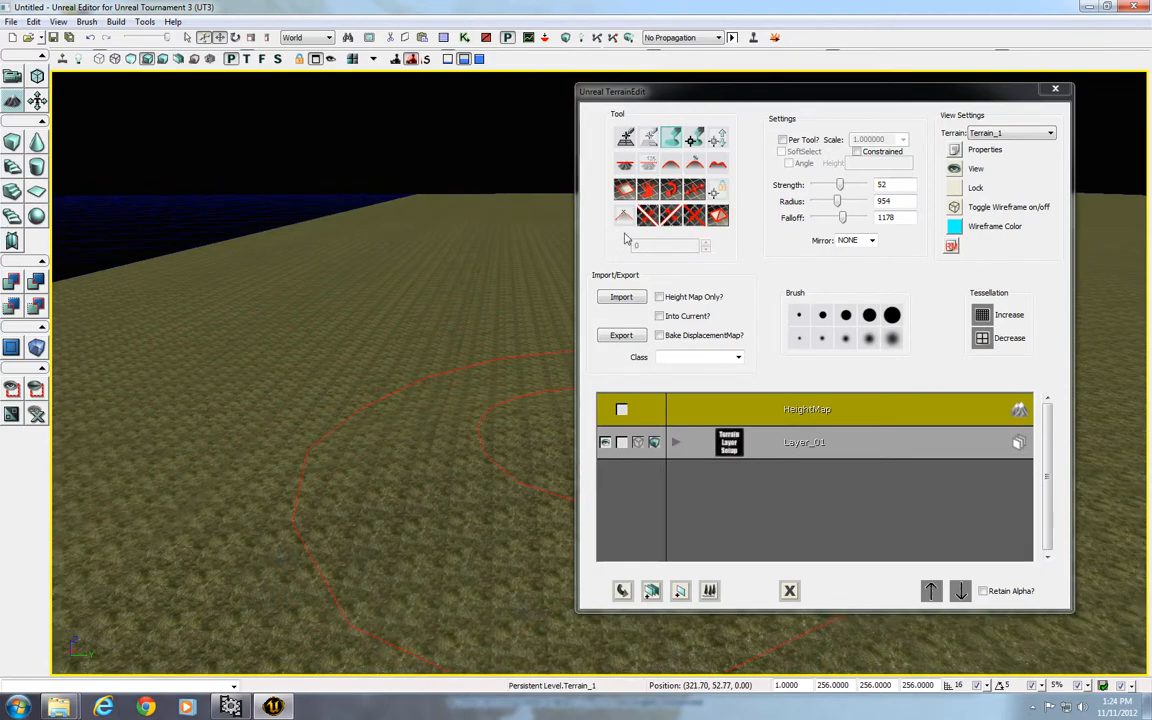
mouse_move(436, 491)
left_mouse_down()
mouse_move(499, 432)
mouse_move(489, 411)
mouse_move(570, 375)
left_mouse_up()
mouse_move(436, 430)
left_mouse_down()
mouse_move(440, 405)
mouse_move(480, 395)
mouse_move(485, 410)
mouse_move(440, 430)
mouse_move(437, 501)
left_mouse_up()
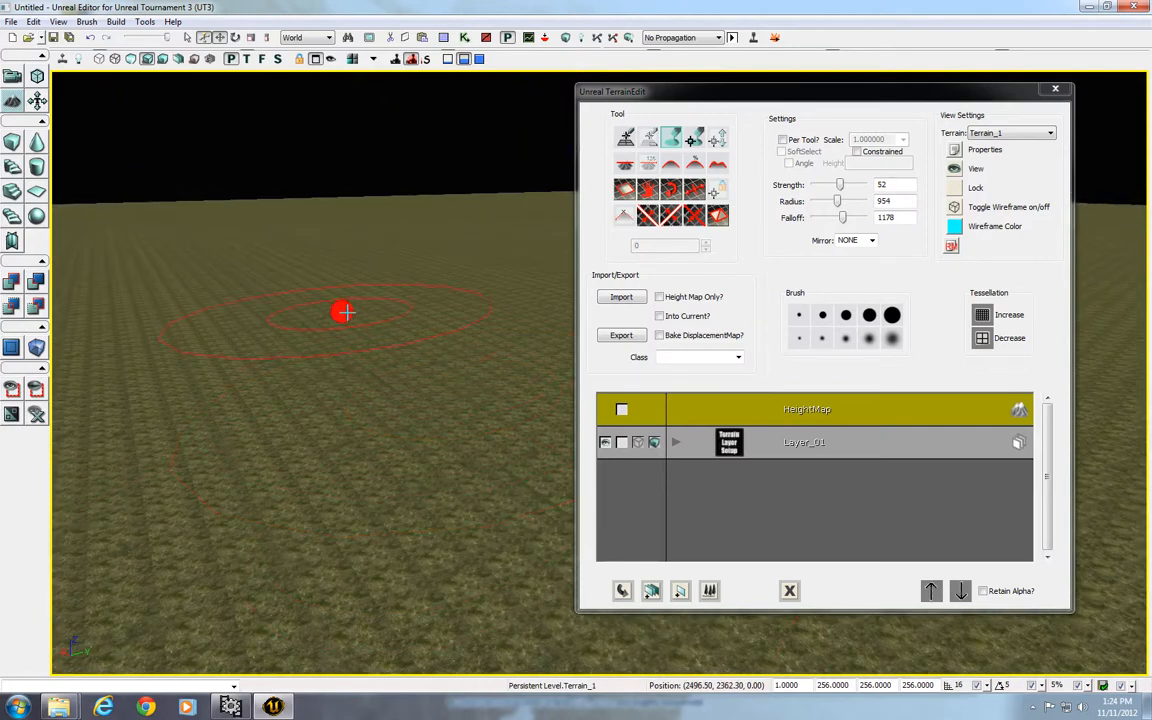
Raise a mound on the flat ground and spread its top height into a wide plateau with the Flatten tool
mouse_move(370, 306)
left_mouse_down("ctrl")
mouse_move(380, 293)
mouse_move(540, 452)
left_mouse_up("ctrl")
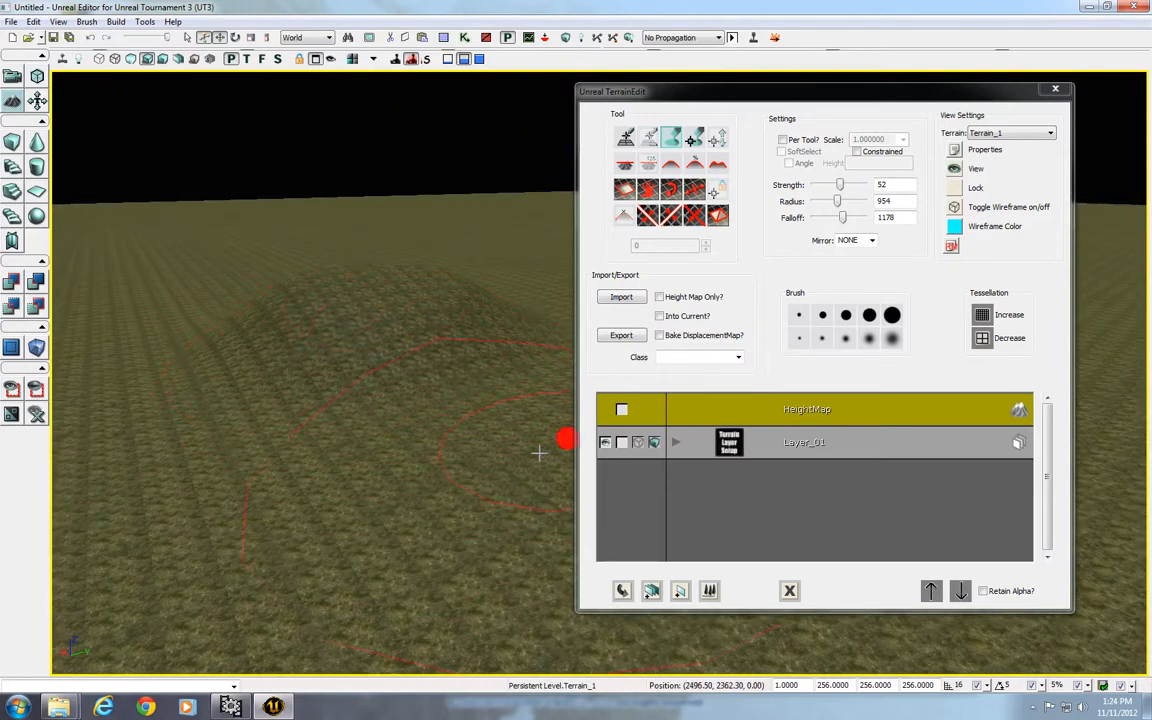
left_click(628, 164)
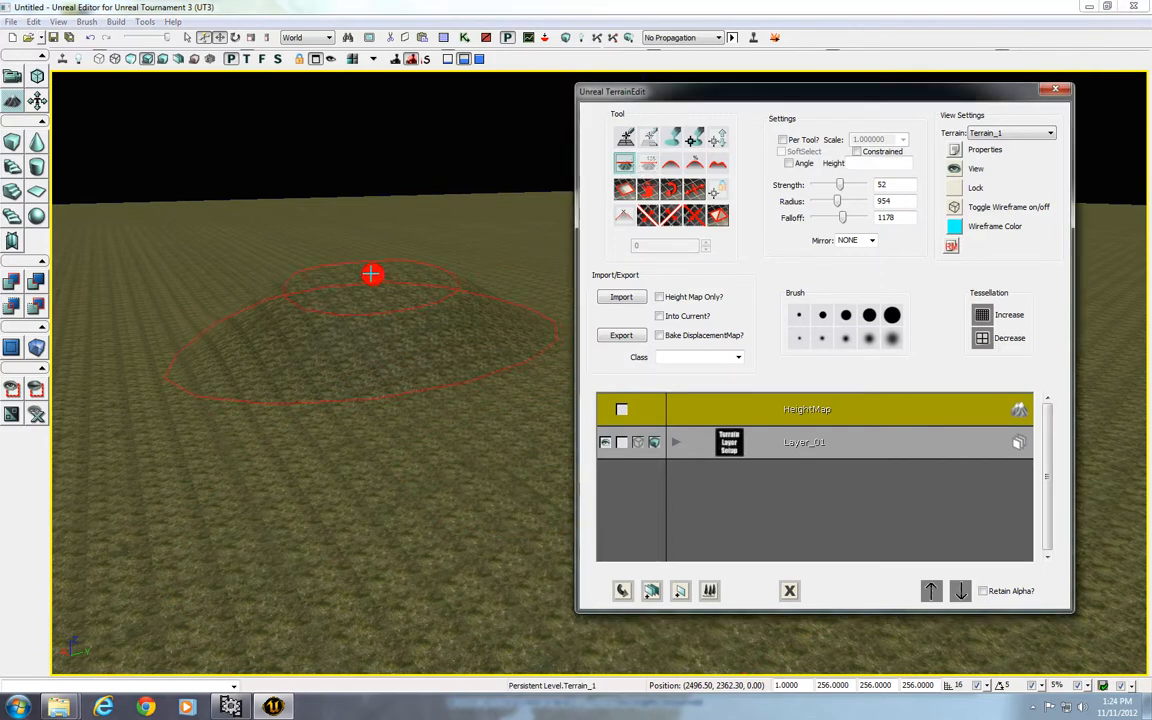
mouse_move(370, 273)
left_mouse_down("ctrl")
mouse_move(386, 275)
mouse_move(383, 296)
mouse_move(363, 305)
mouse_move(380, 283)
mouse_move(404, 285)
mouse_move(419, 309)
mouse_move(387, 354)
mouse_move(440, 345)
mouse_move(427, 306)
mouse_move(293, 272)
left_mouse_up("ctrl")
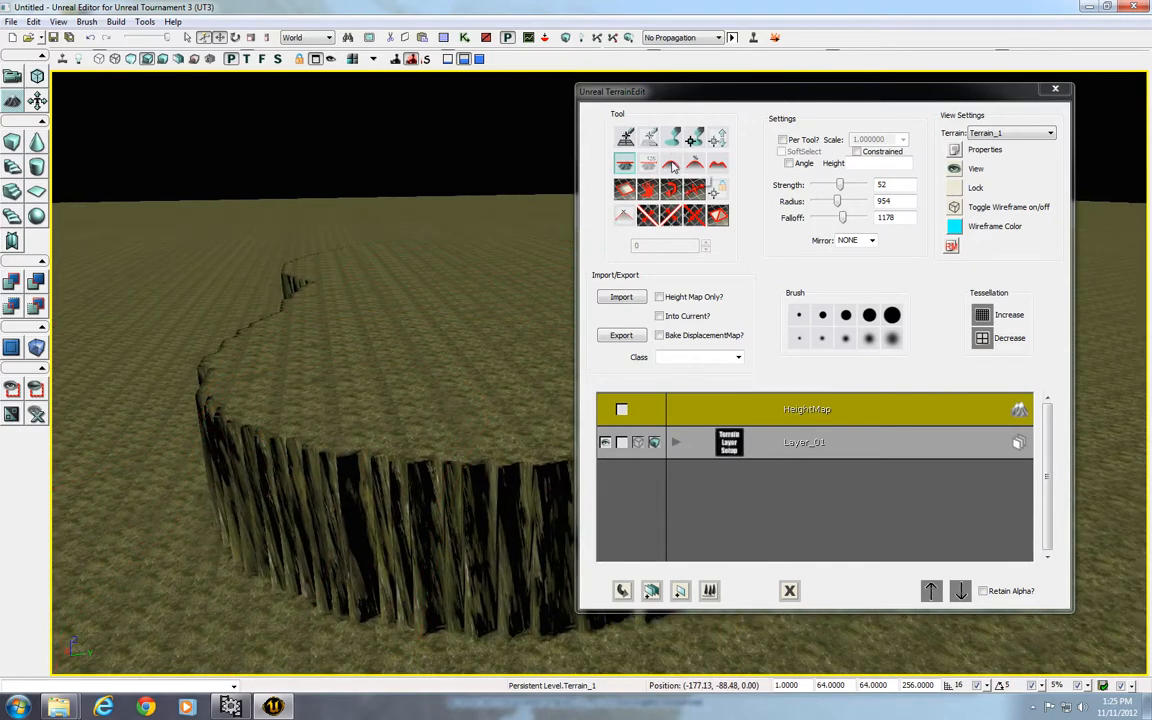
Soften the plateau's steep cliff edge with the Smooth tool
left_click(670, 165)
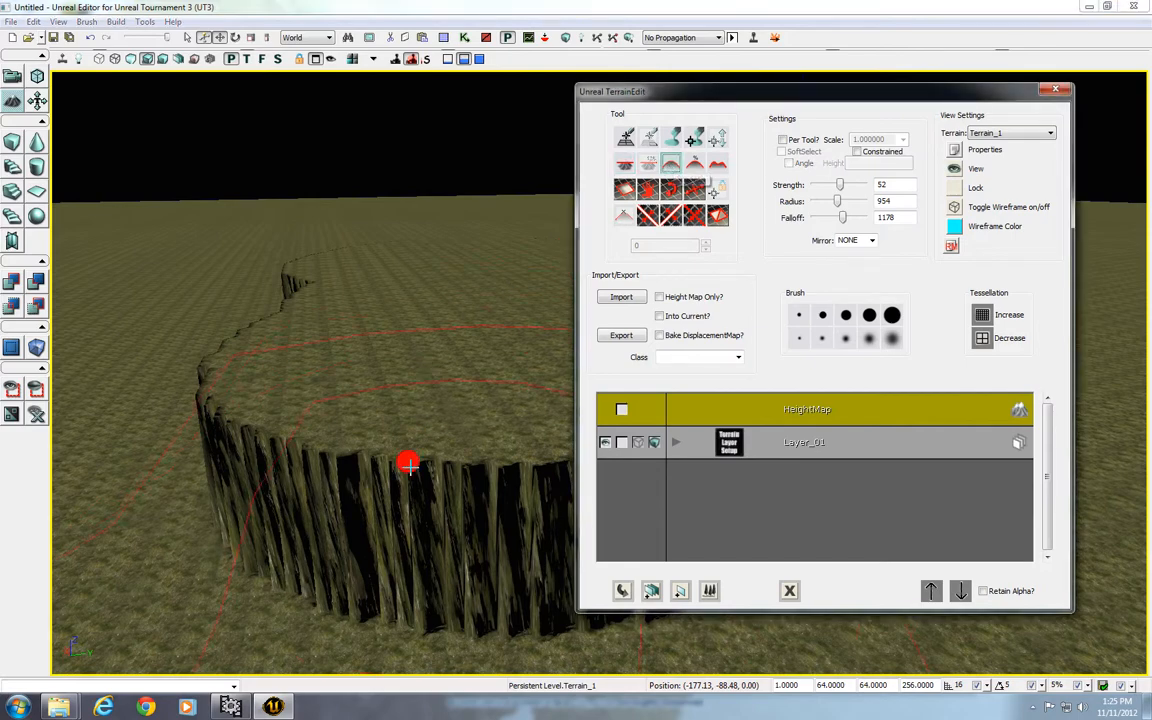
mouse_move(406, 465)
left_mouse_down("ctrl")
mouse_move(411, 476)
mouse_move(444, 471)
mouse_move(425, 473)
mouse_move(427, 484)
left_mouse_up("ctrl")
mouse_move(386, 550)
left_mouse_down()
mouse_move(565, 499)
mouse_move(471, 324)
mouse_move(380, 190)
mouse_move(337, 409)
mouse_move(388, 532)
mouse_move(424, 188)
mouse_move(411, 471)
mouse_move(316, 528)
left_mouse_up()
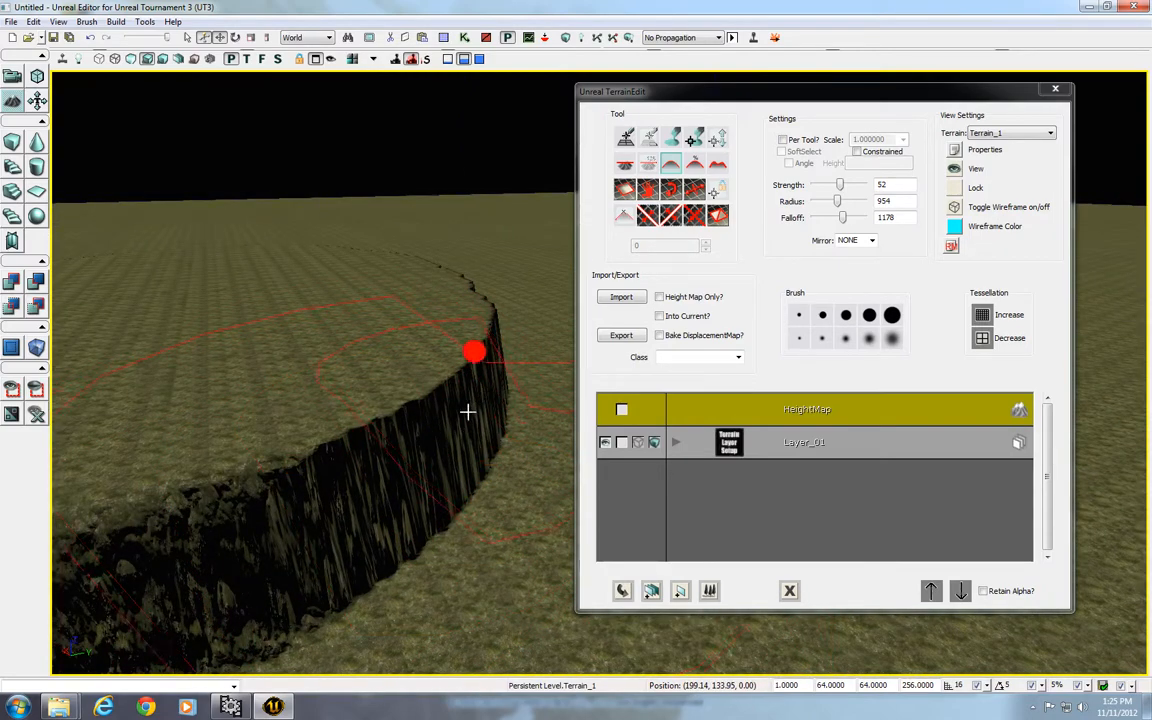
left_click_drag(306, 550, 215, 584)
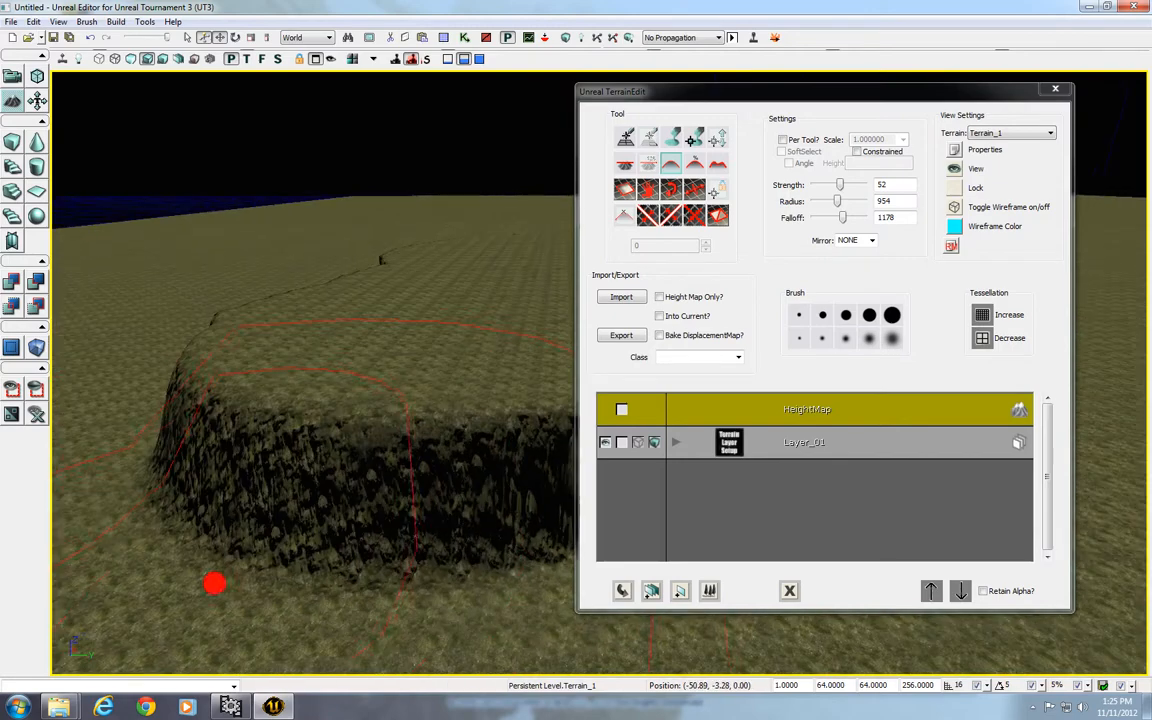
left_click_drag(287, 497, 342, 629)
mouse_move(371, 519)
left_mouse_down()
mouse_move(409, 481)
mouse_move(233, 565)
mouse_move(340, 570)
mouse_move(300, 640)
mouse_move(386, 525)
mouse_move(375, 455)
mouse_move(365, 476)
mouse_move(370, 599)
mouse_move(375, 514)
mouse_move(440, 191)
mouse_move(399, 208)
mouse_move(432, 198)
mouse_move(411, 571)
mouse_move(344, 594)
mouse_move(521, 379)
left_mouse_up()
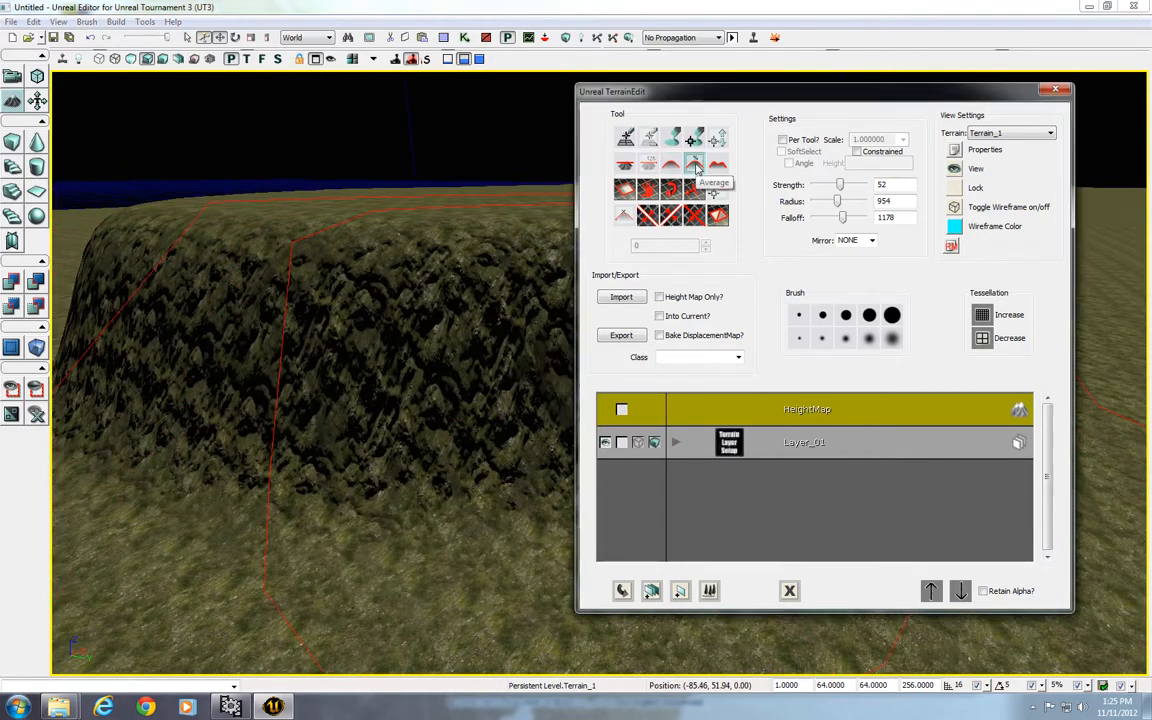
Even out the slopes along the plateau's cliff with the Average tool
left_click(694, 164)
left_click_drag(490, 438, 487, 441)
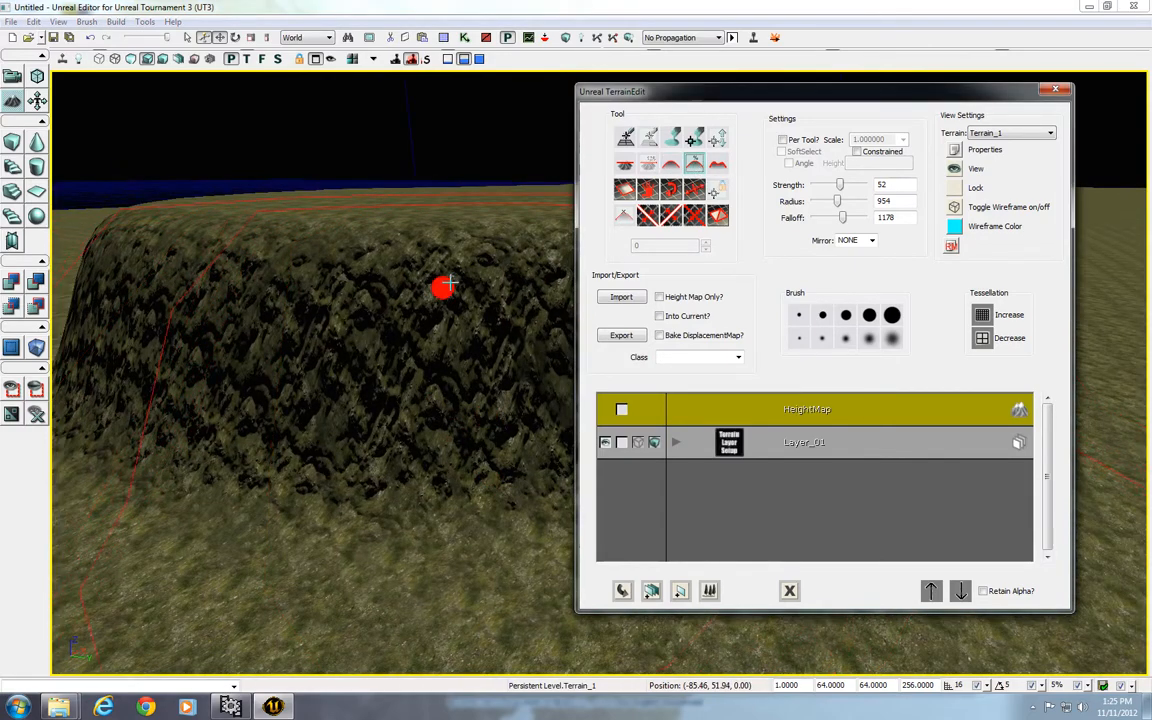
mouse_move(446, 285)
left_mouse_down()
mouse_move(468, 237)
mouse_move(488, 249)
mouse_move(473, 311)
mouse_move(478, 247)
mouse_move(499, 342)
mouse_move(527, 360)
mouse_move(377, 279)
left_mouse_up()
mouse_move(342, 332)
left_mouse_down()
mouse_move(470, 452)
mouse_move(604, 551)
left_mouse_up()
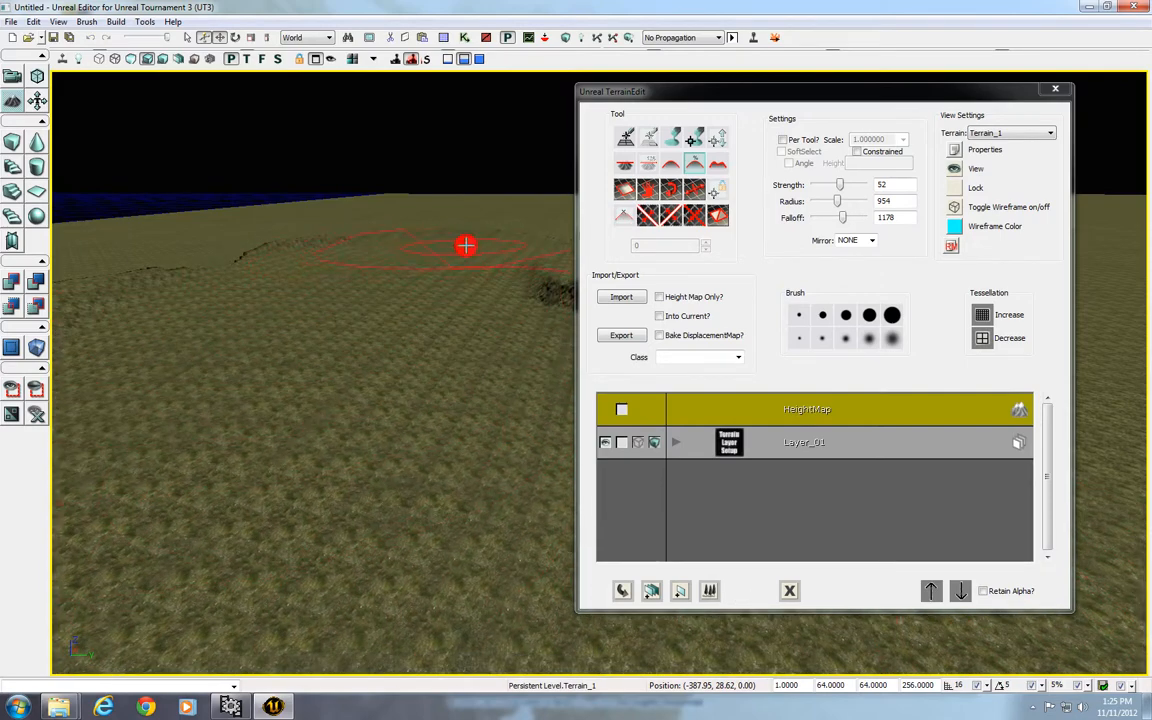
mouse_move(417, 334)
left_mouse_down()
mouse_move(439, 557)
mouse_move(514, 663)
mouse_move(617, 635)
mouse_move(411, 334)
left_mouse_up()
mouse_move(294, 434)
left_mouse_down()
mouse_move(414, 414)
mouse_move(232, 506)
mouse_move(312, 524)
mouse_move(424, 411)
mouse_move(365, 388)
mouse_move(357, 365)
mouse_move(326, 347)
mouse_move(419, 411)
left_mouse_up()
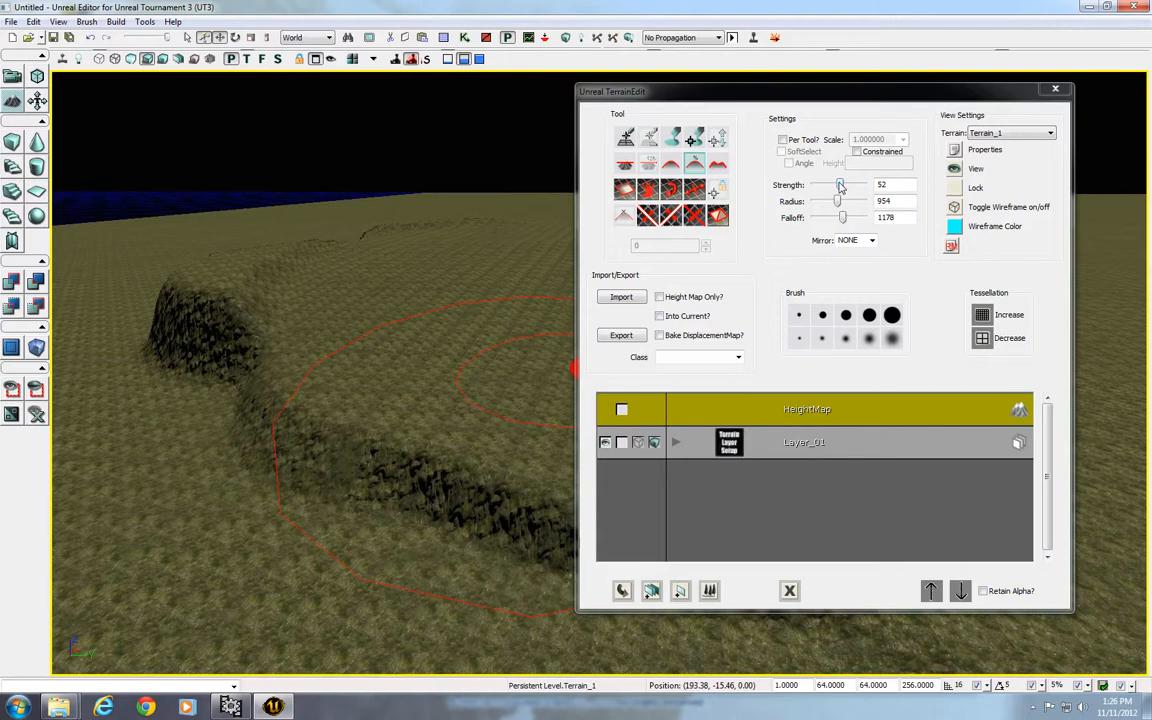
left_click_drag(434, 406, 385, 336)
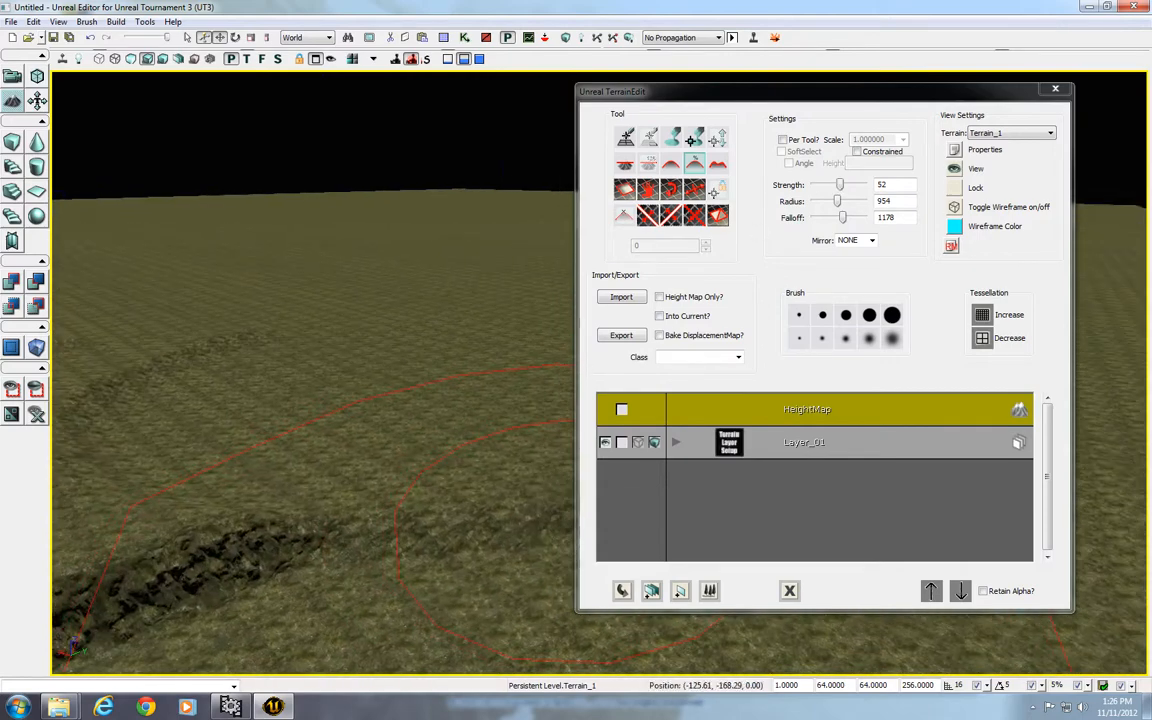
left_click_drag(442, 365, 446, 302)
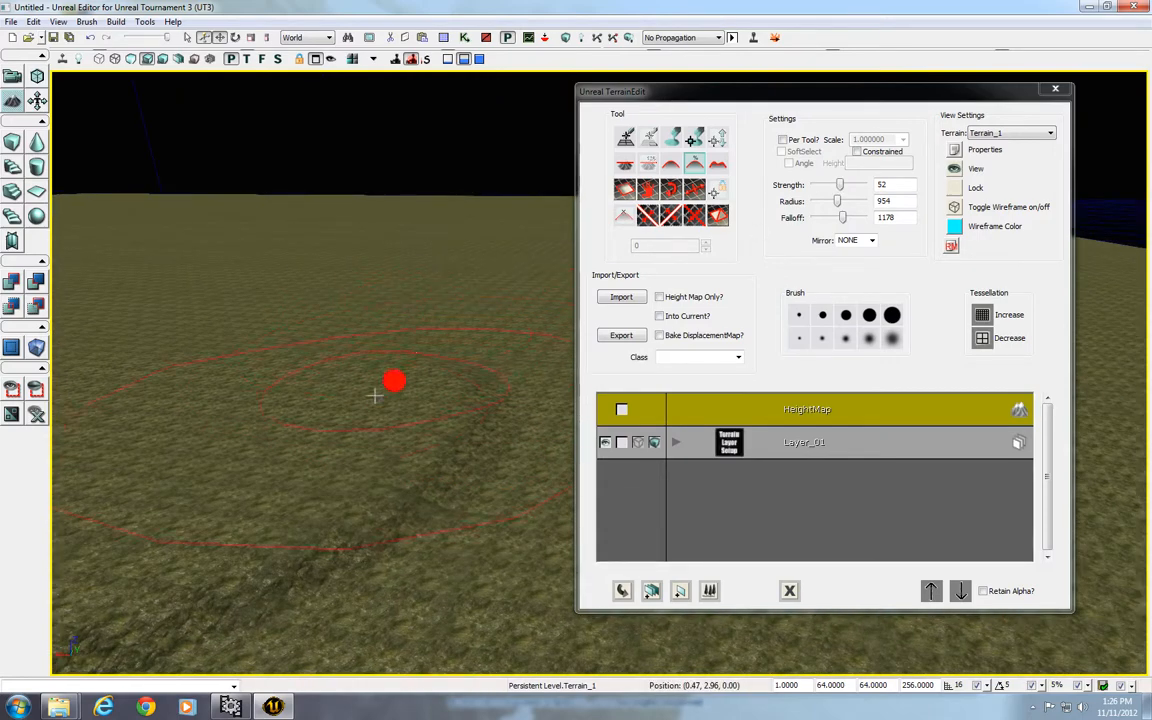
left_click_drag(375, 396, 521, 403)
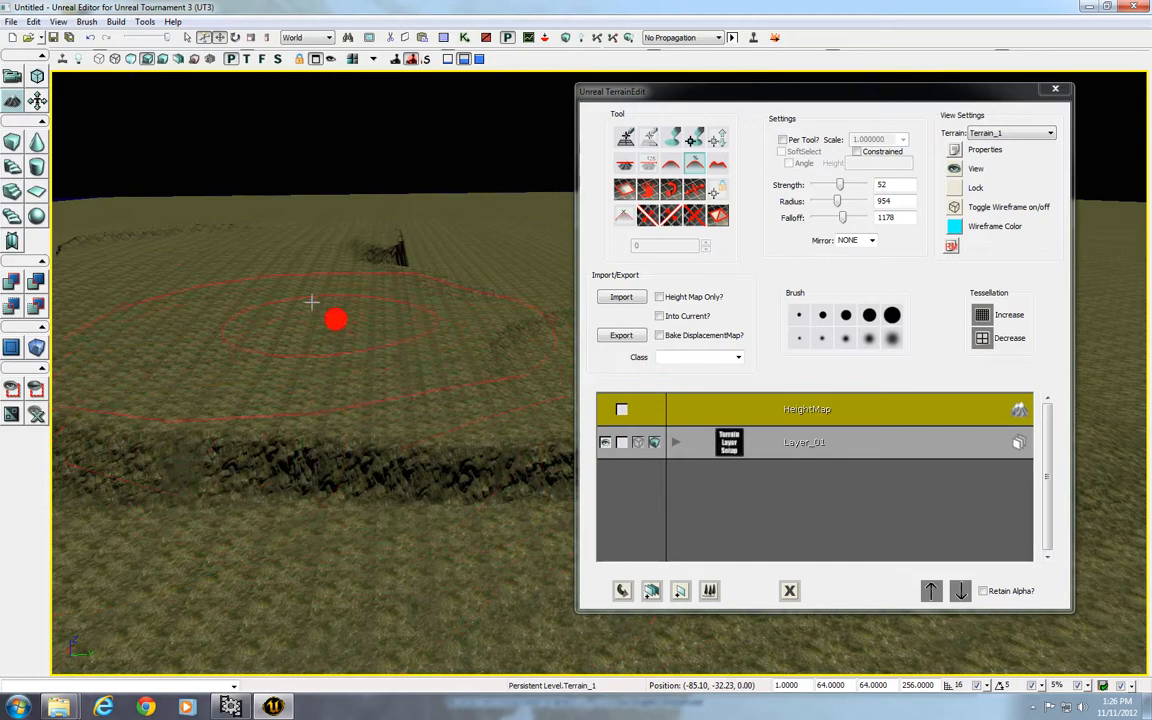
left_click_drag(235, 300, 350, 304)
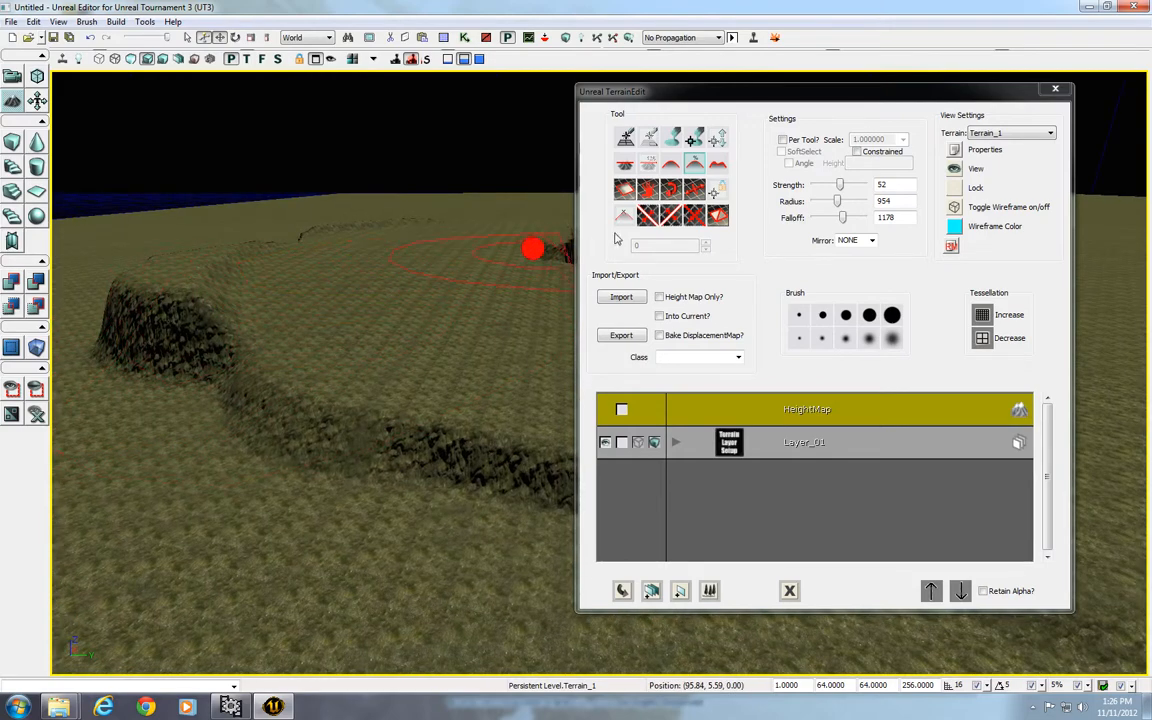
Roughen the ground along the plateau's cliff with the Noise tool and soften the resulting spikes with the Smooth tool
left_click(718, 163)
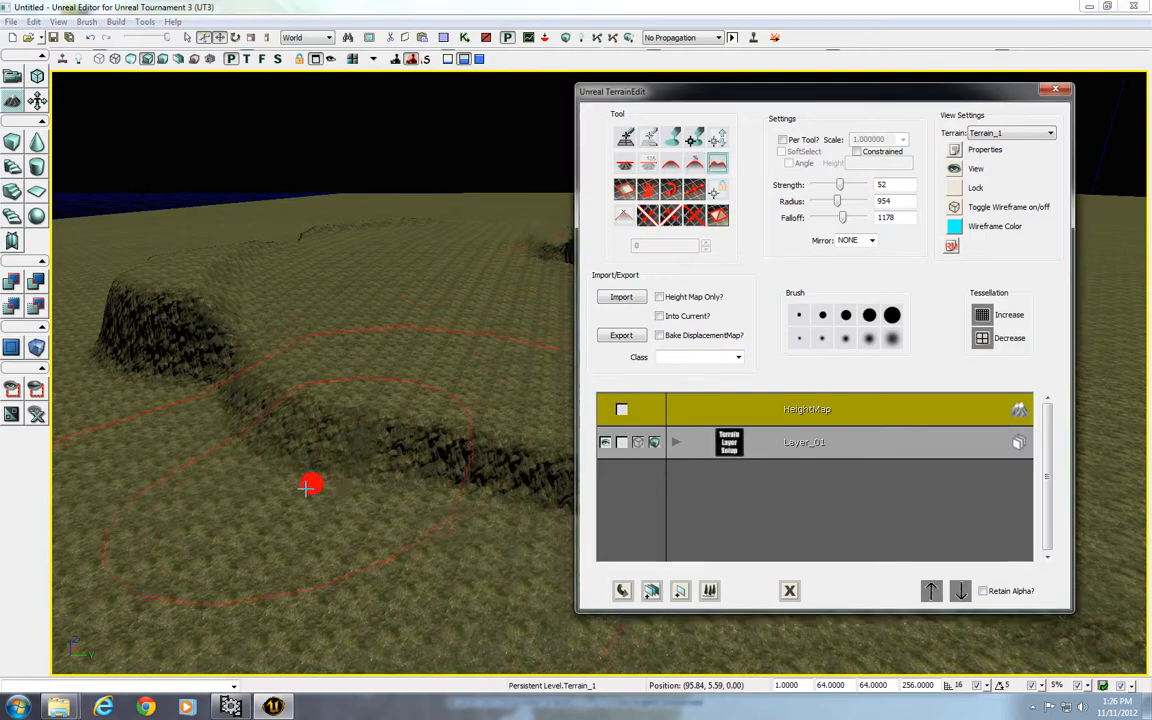
left_click(358, 489, "ctrl")
mouse_move(386, 500)
left_mouse_down()
mouse_move(373, 566)
mouse_move(386, 665)
mouse_move(372, 668)
left_mouse_up()
left_click(675, 166)
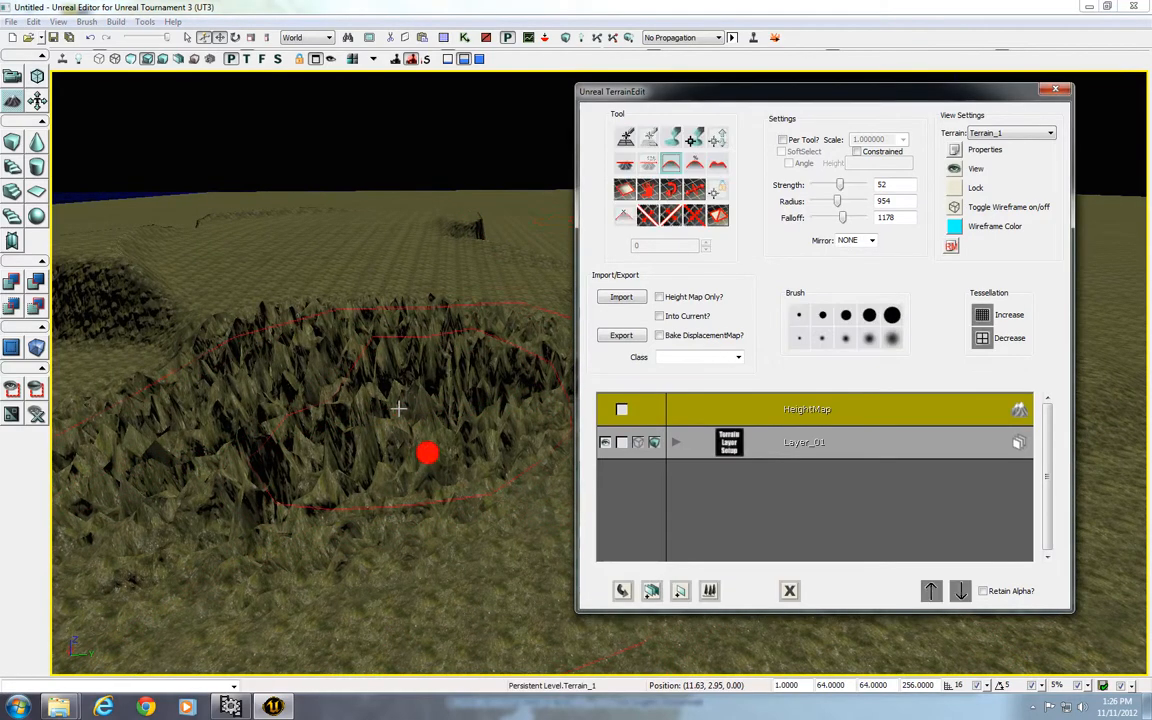
mouse_move(427, 455)
left_mouse_down("ctrl")
mouse_move(381, 411)
mouse_move(393, 411)
mouse_move(405, 454)
mouse_move(368, 442)
mouse_move(386, 452)
mouse_move(370, 481)
mouse_move(349, 409)
mouse_move(363, 239)
mouse_move(377, 444)
mouse_move(388, 430)
mouse_move(398, 458)
mouse_move(445, 368)
mouse_move(427, 257)
mouse_move(396, 460)
mouse_move(463, 507)
mouse_move(473, 545)
mouse_move(507, 482)
mouse_move(437, 489)
mouse_move(507, 597)
mouse_move(427, 494)
mouse_move(573, 475)
left_mouse_up("ctrl")
Check the terrain material inside Layer_01, and select the M_UN_Terrain_Grass_03_Leaves material in the UN_Terrain package
left_click(793, 450)
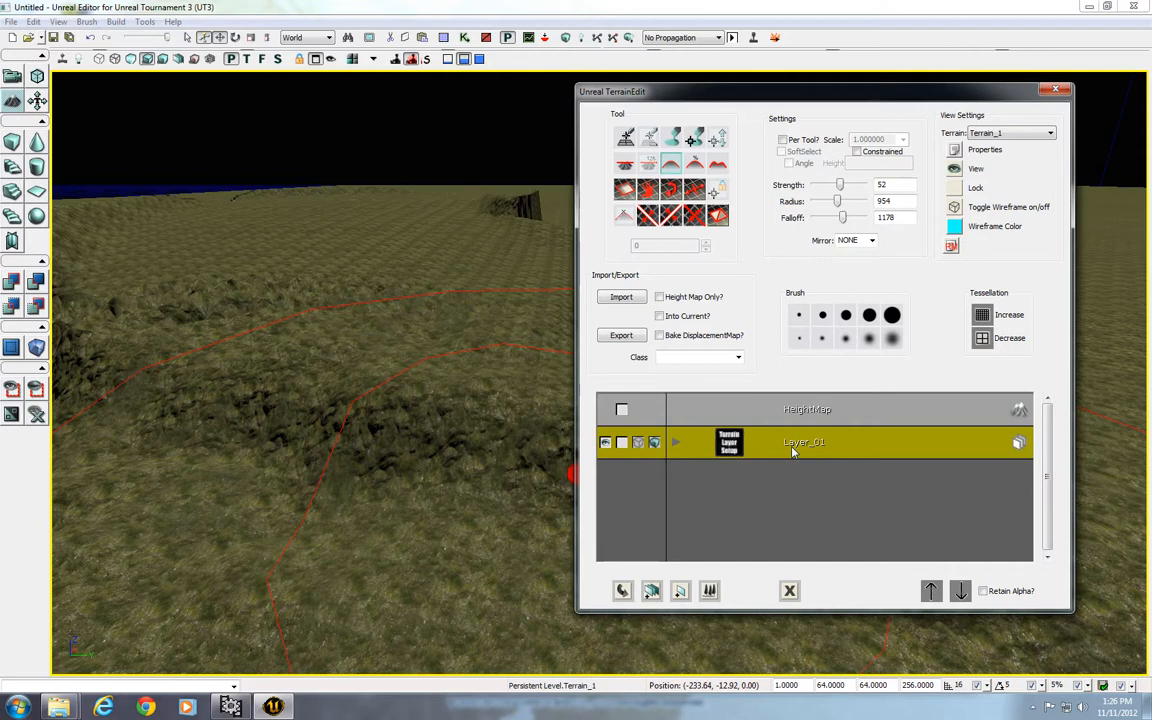
left_click(678, 448)
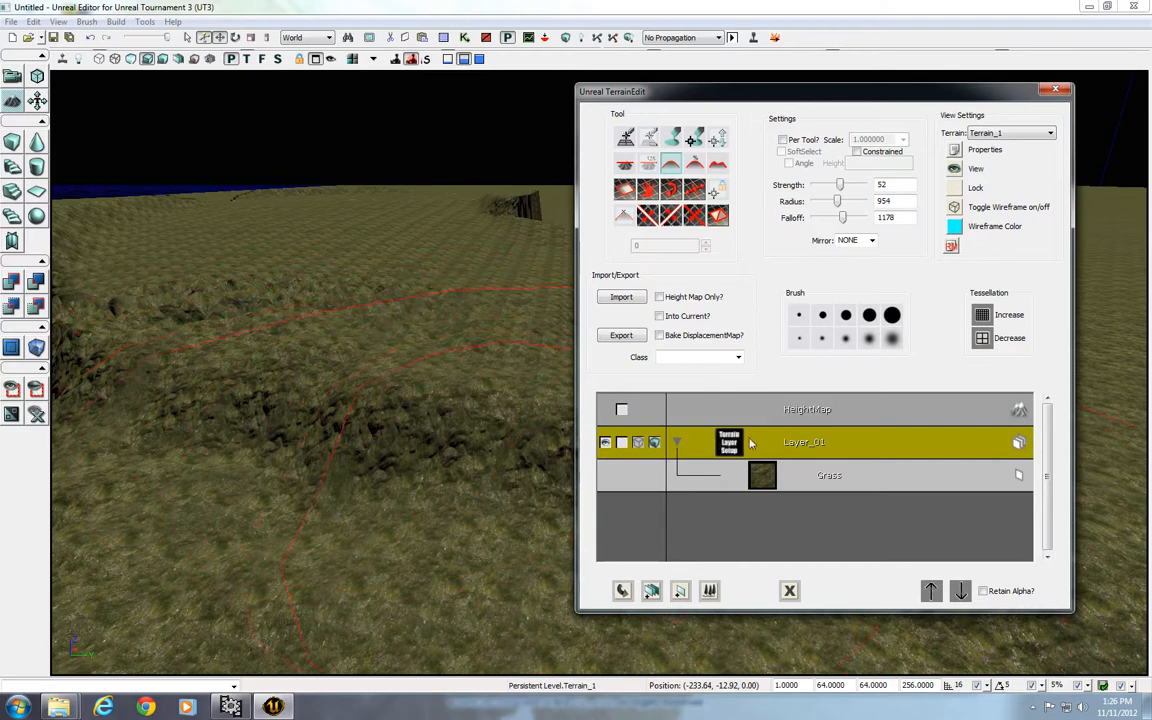
left_click(677, 447)
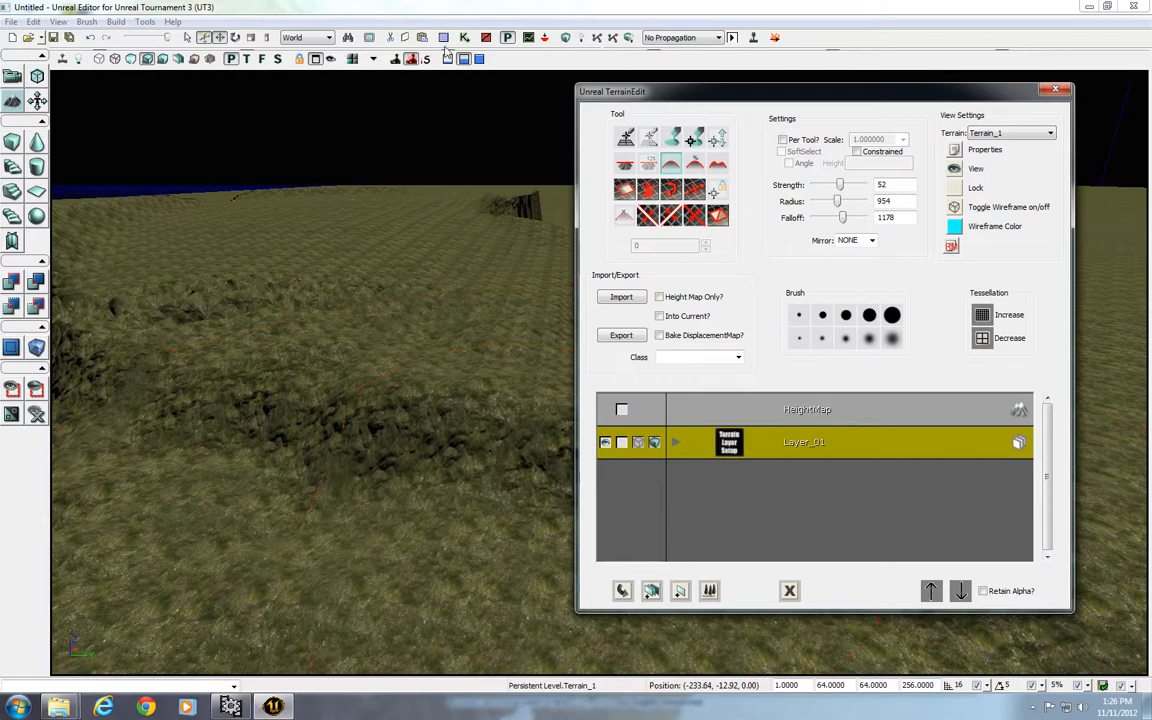
left_click(445, 38)
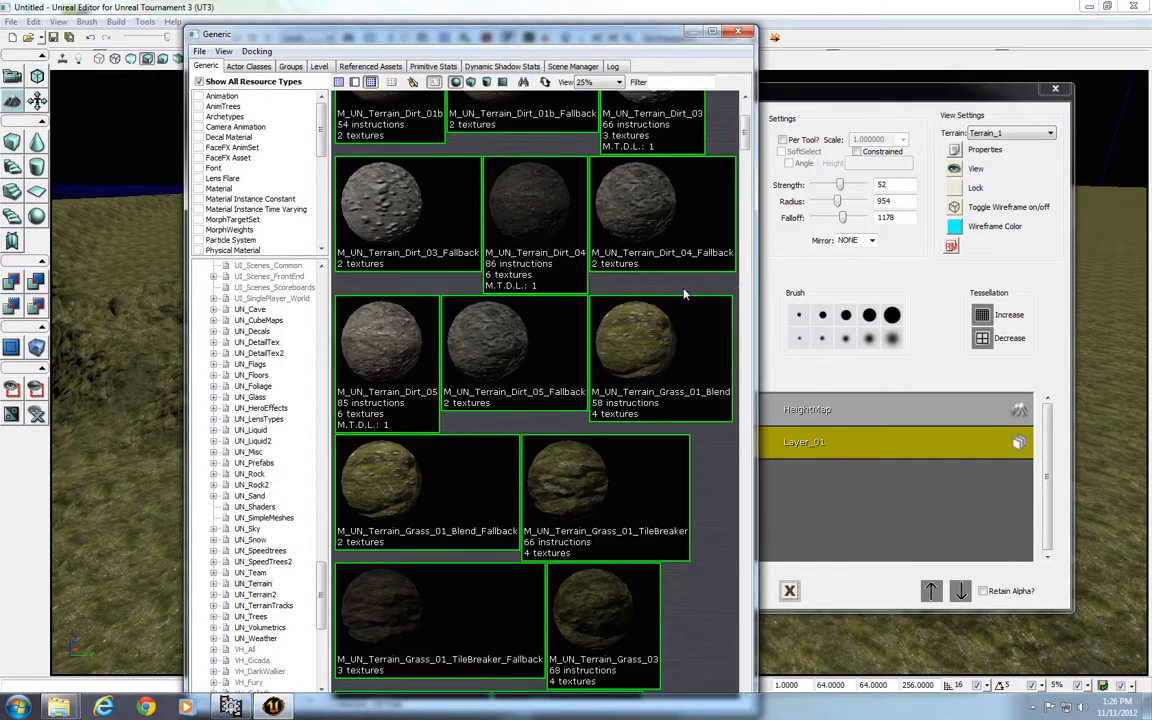
scroll(684, 294, "down", 5)
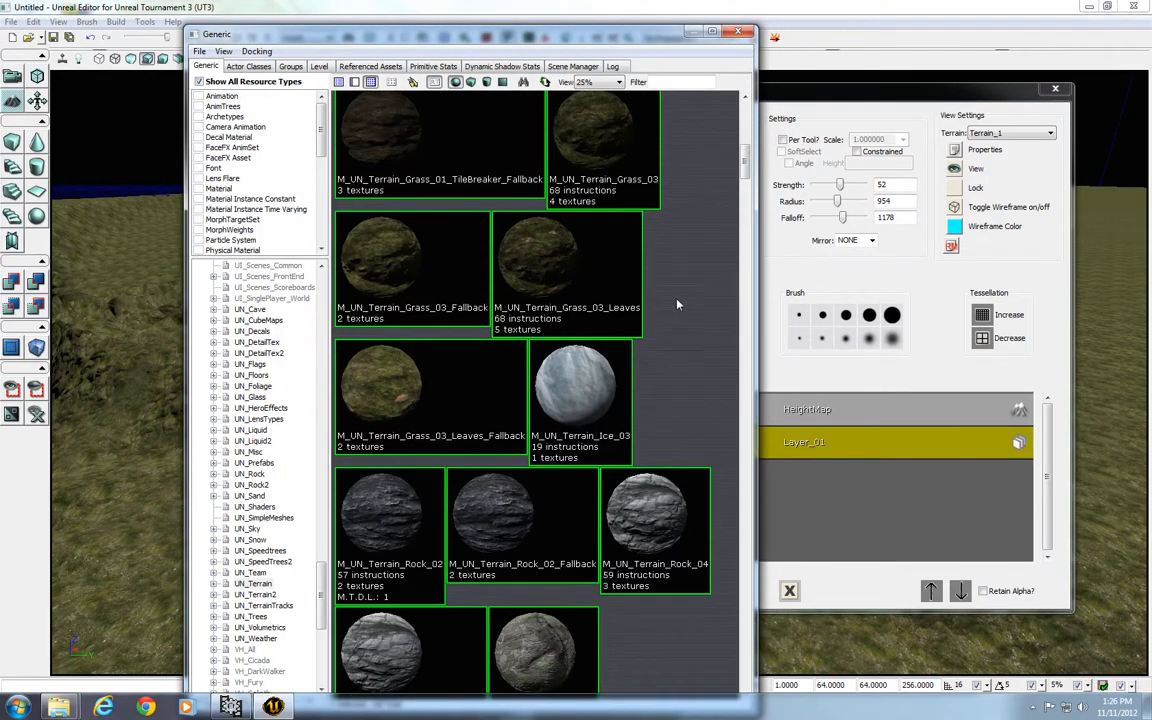
left_click(597, 272)
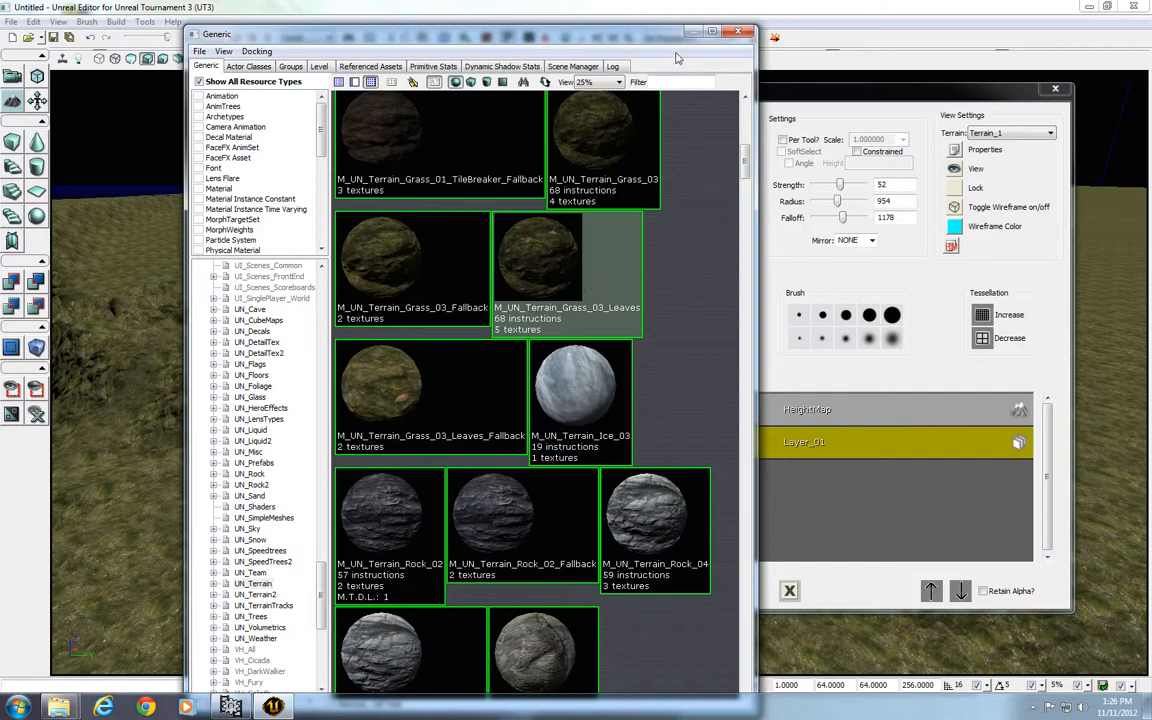
left_click_drag(655, 40, 457, 57)
Auto-create a new terrain setup layer from the selected material, named Layer_02 in the TR_Test package
right_click(741, 488)
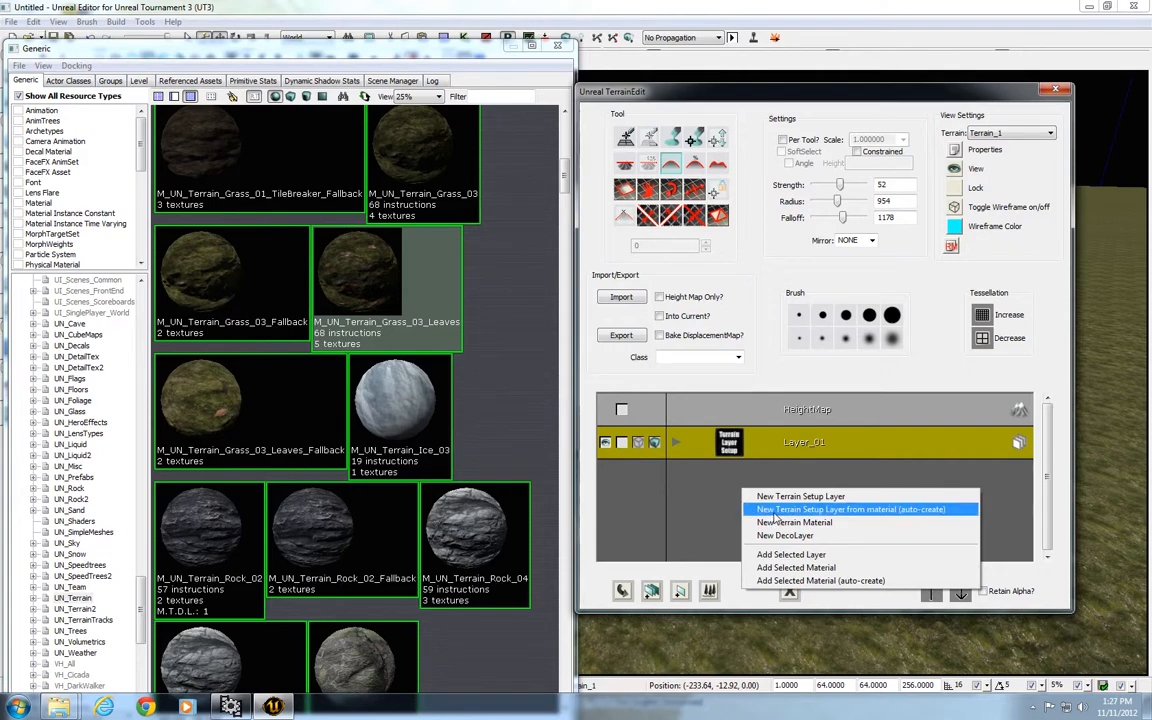
left_click(774, 512)
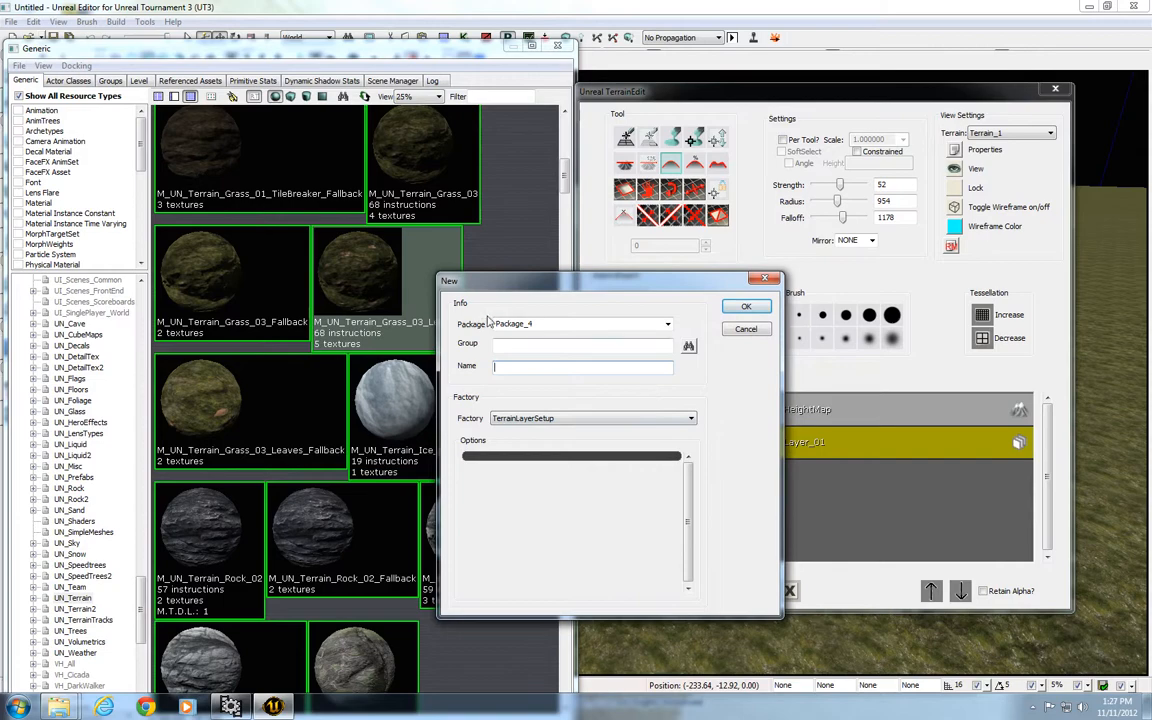
left_click_drag(633, 291, 679, 252)
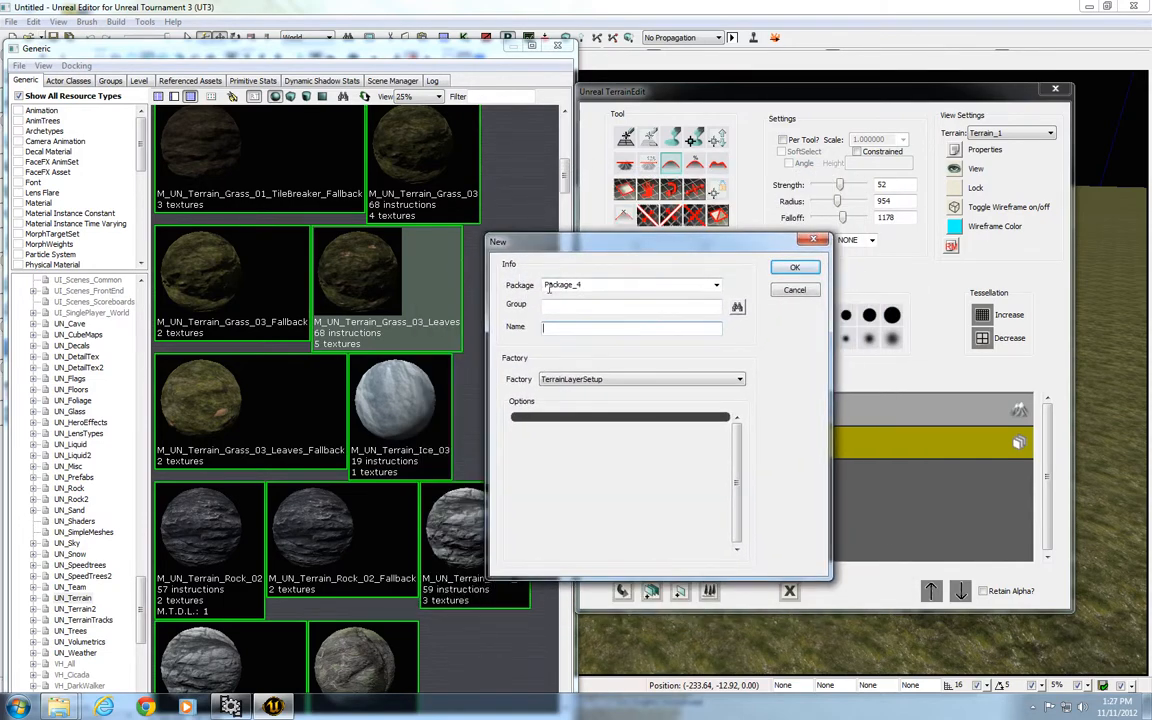
left_click(717, 285)
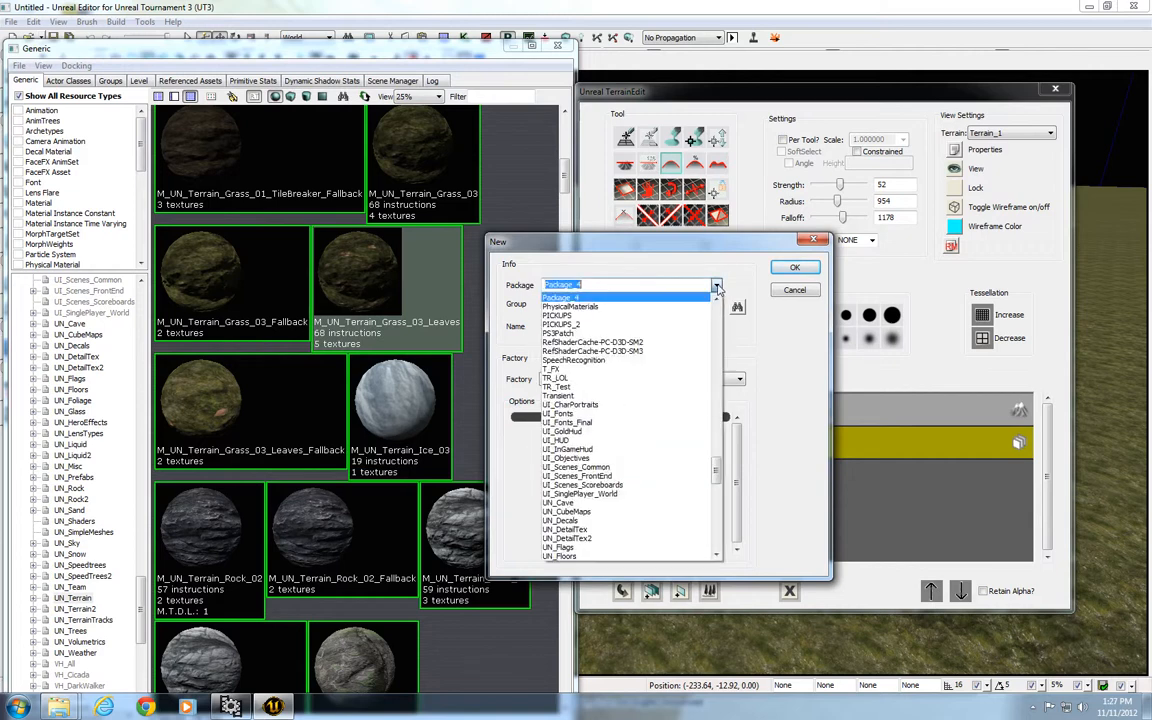
left_click(558, 387)
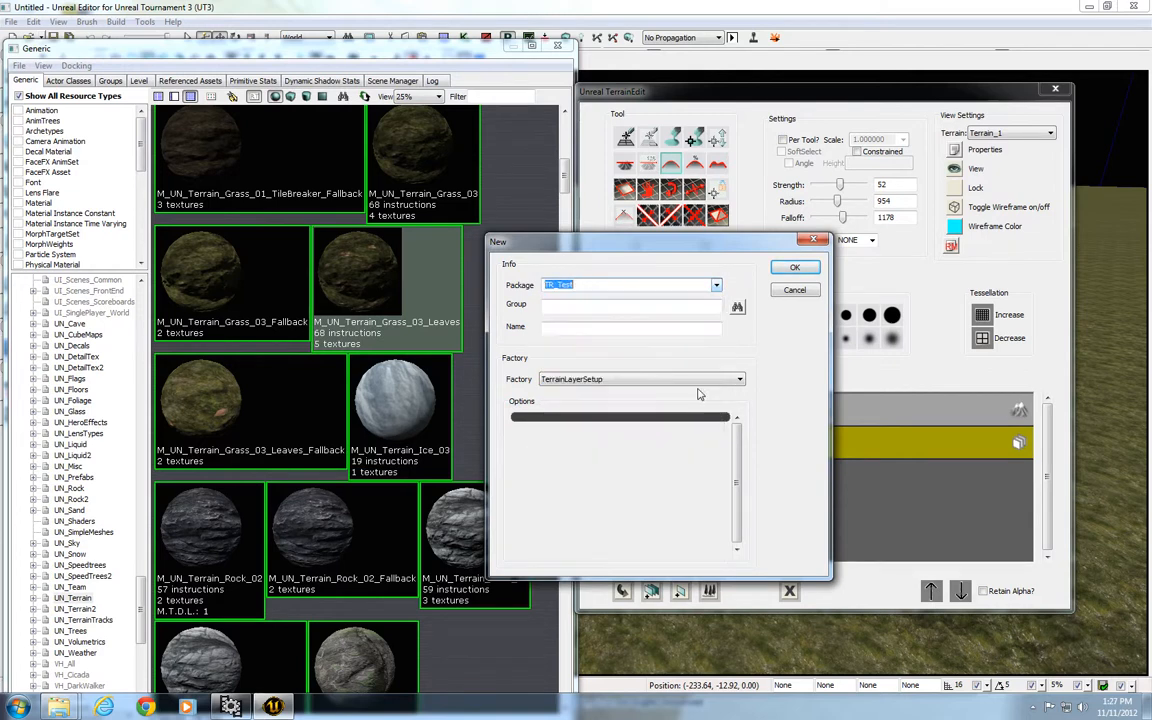
left_click(592, 329)
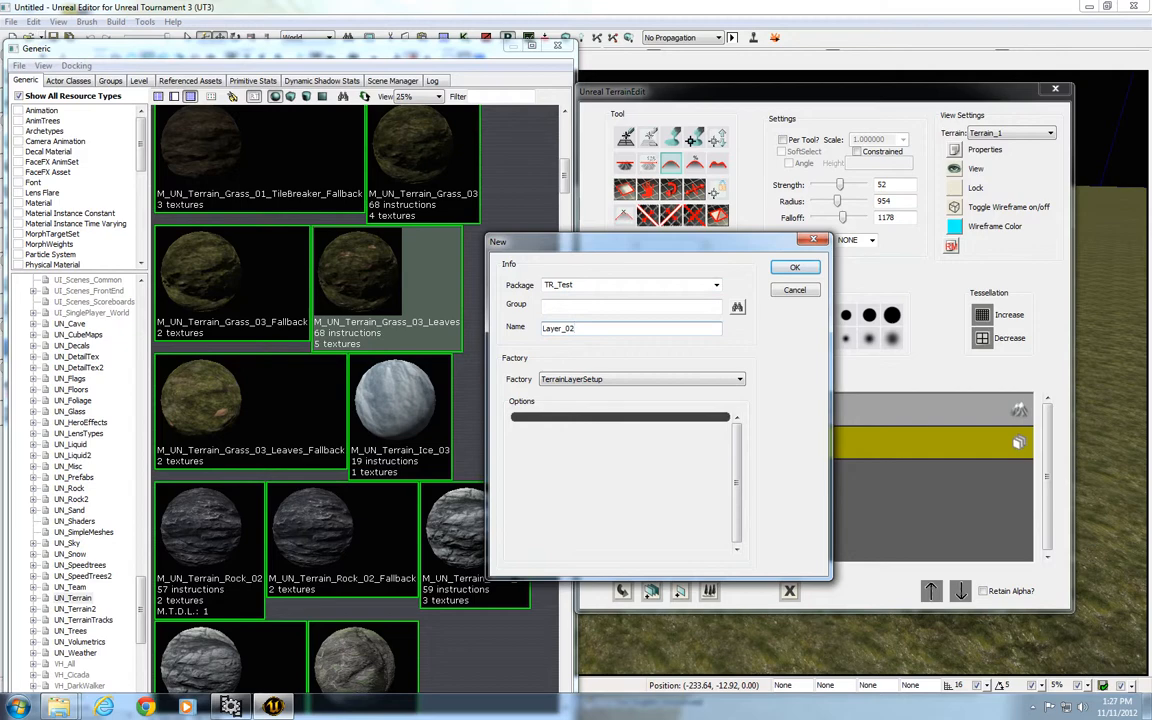
type("Layer_02")
left_click(795, 267)
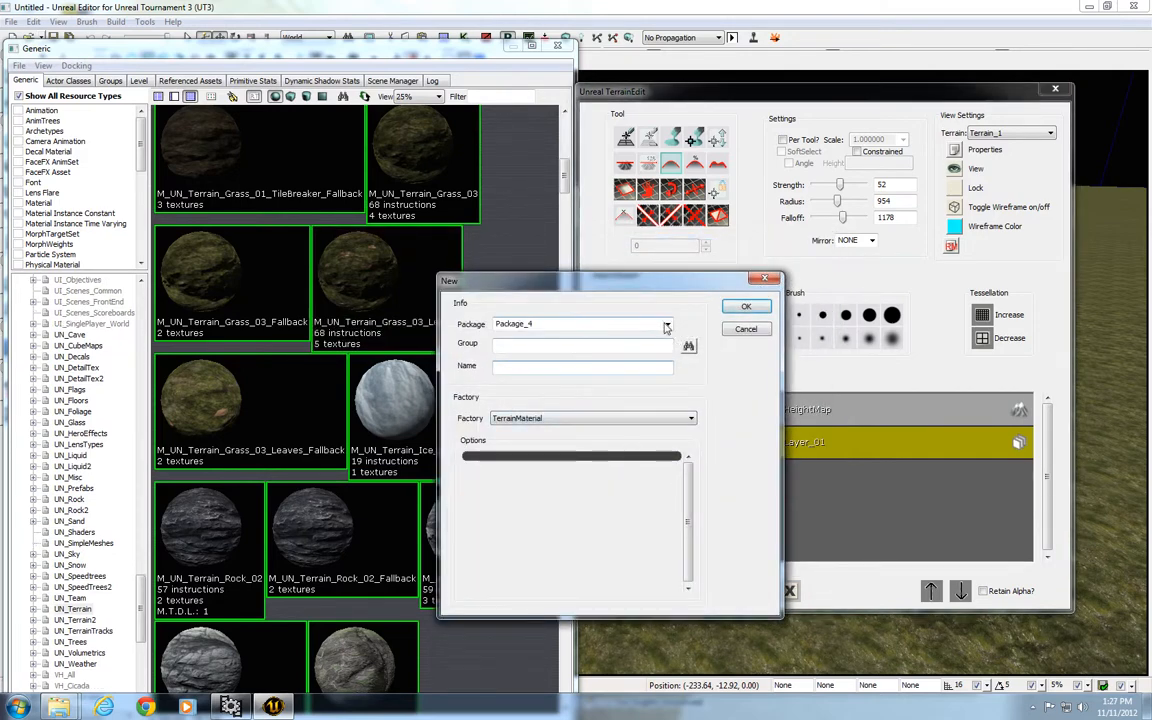
Name the new layer's terrain material Grass_02 in the TR_Test package and close the resource browser
left_click(529, 325)
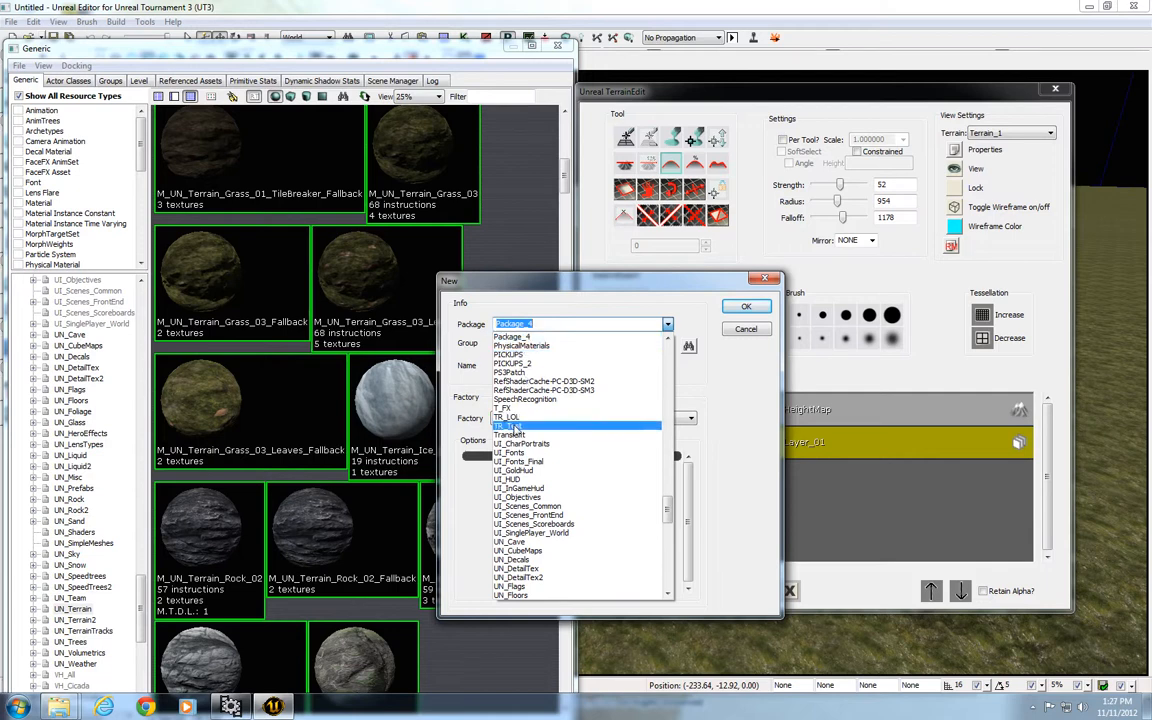
left_click(512, 428)
left_click(520, 368)
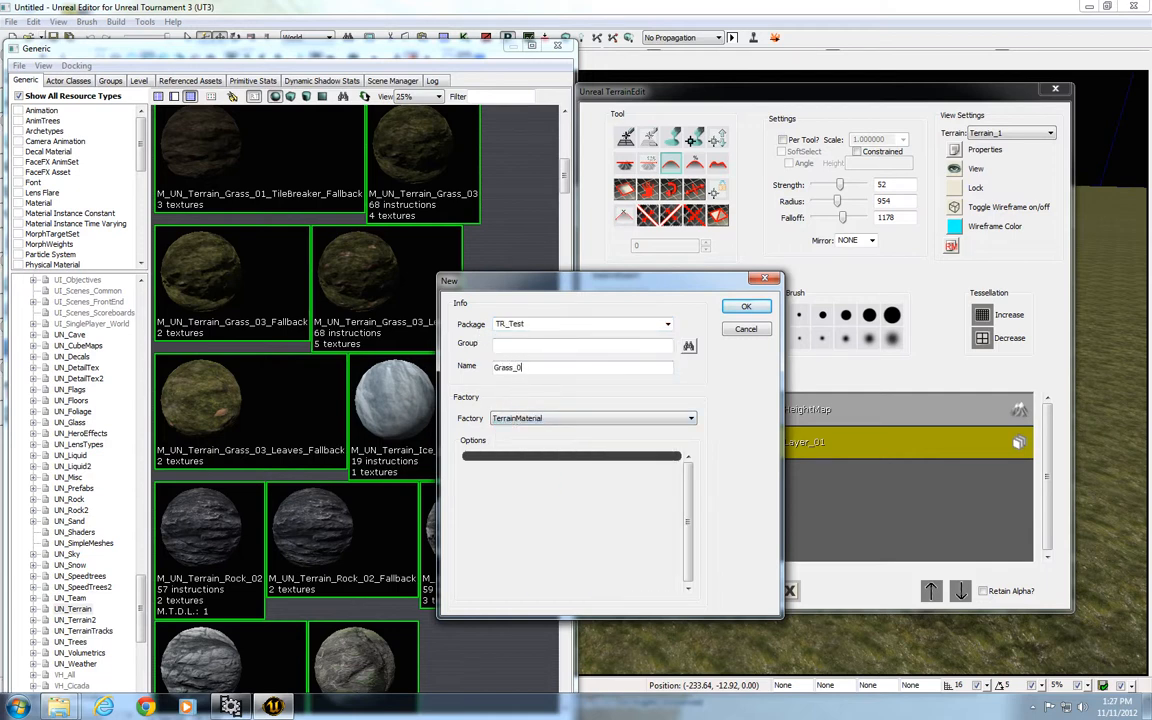
key("Return")
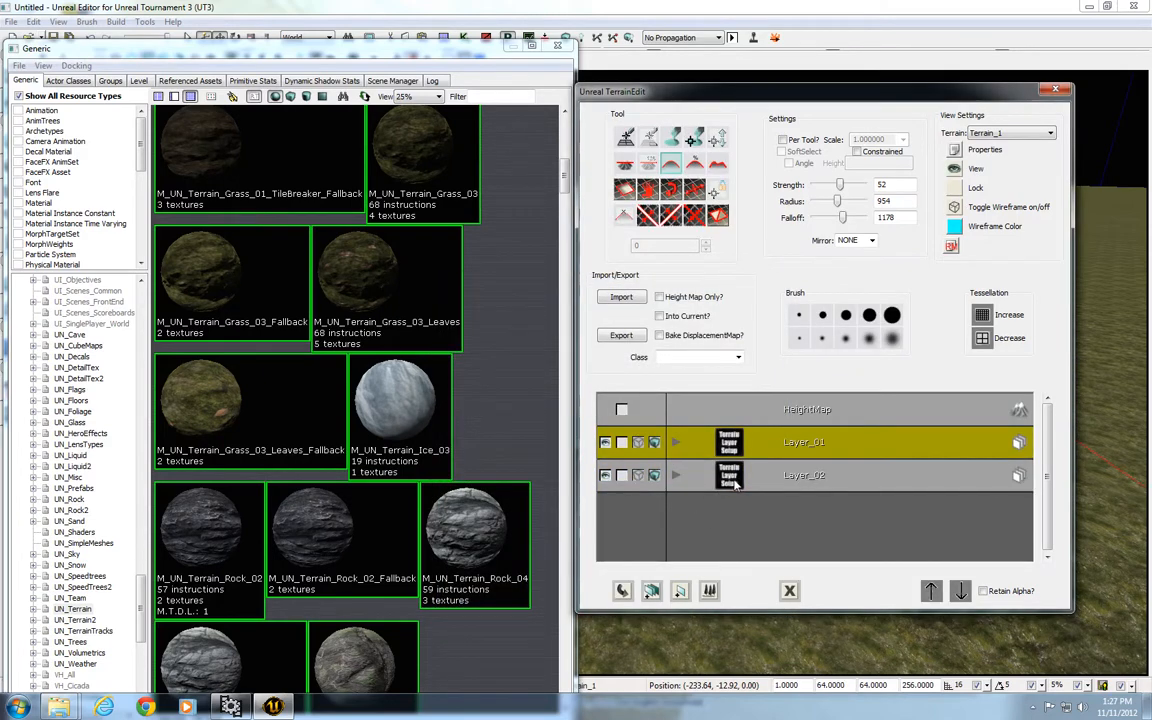
left_click(557, 45)
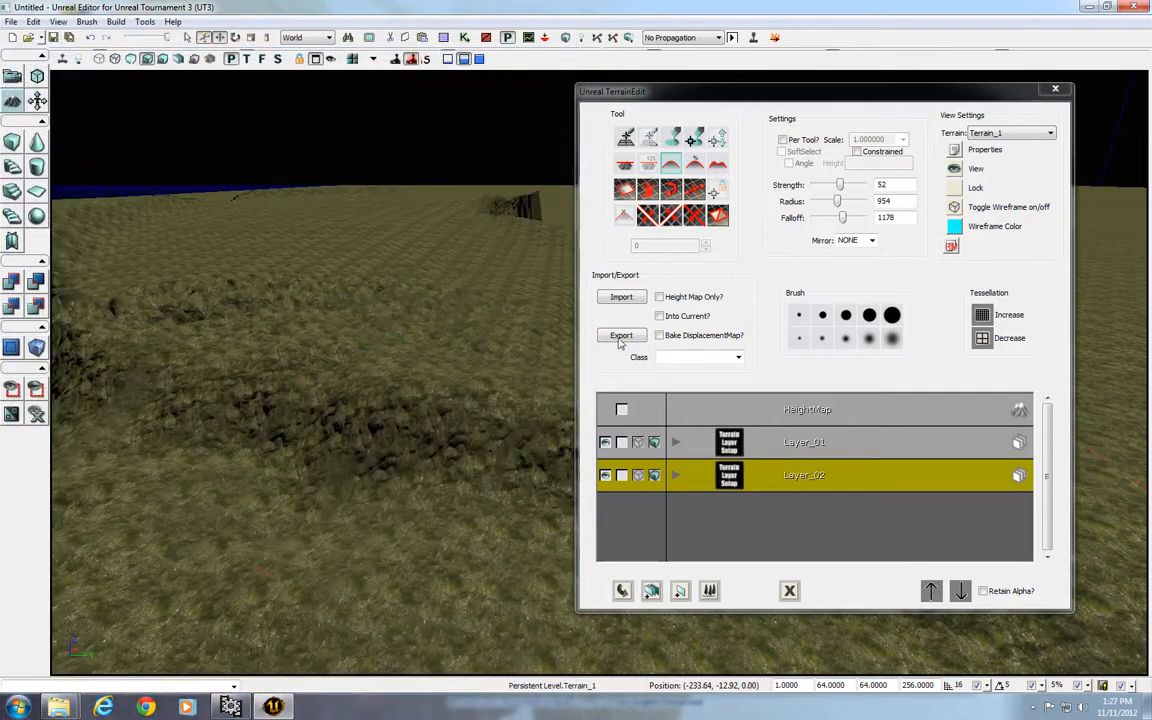
Expand Layer_02 to reach its Grass_02 material and activate the Paint tool
left_click(677, 477)
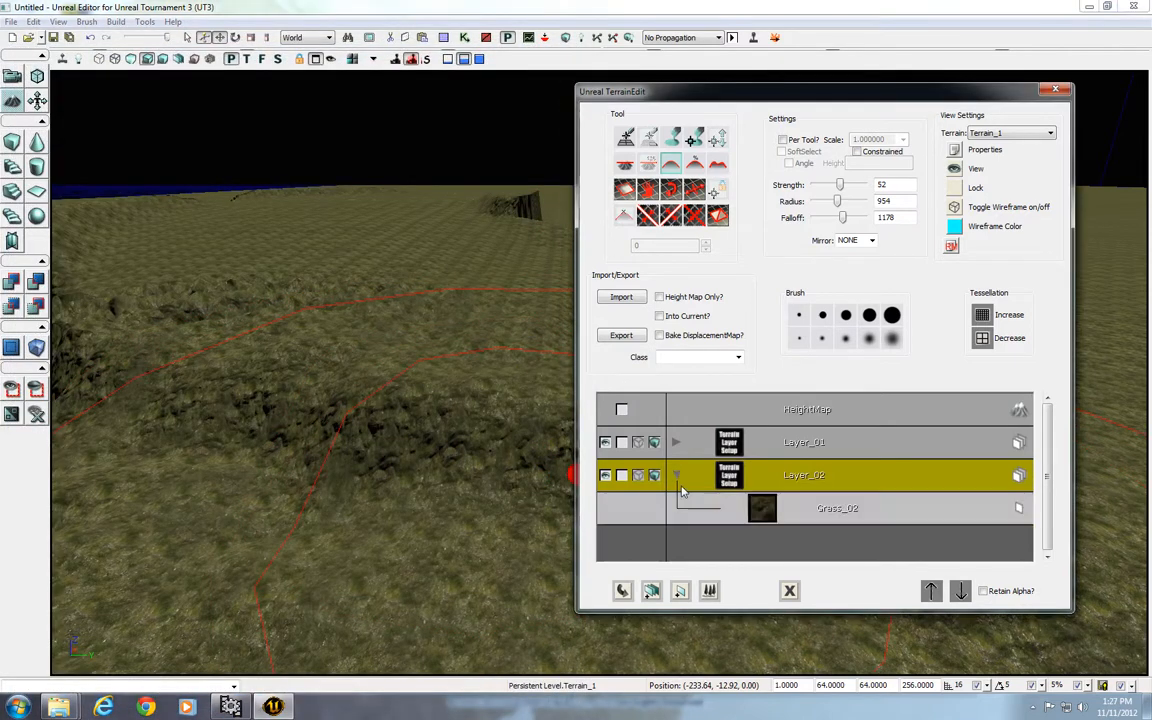
left_click_drag(490, 498, 534, 253)
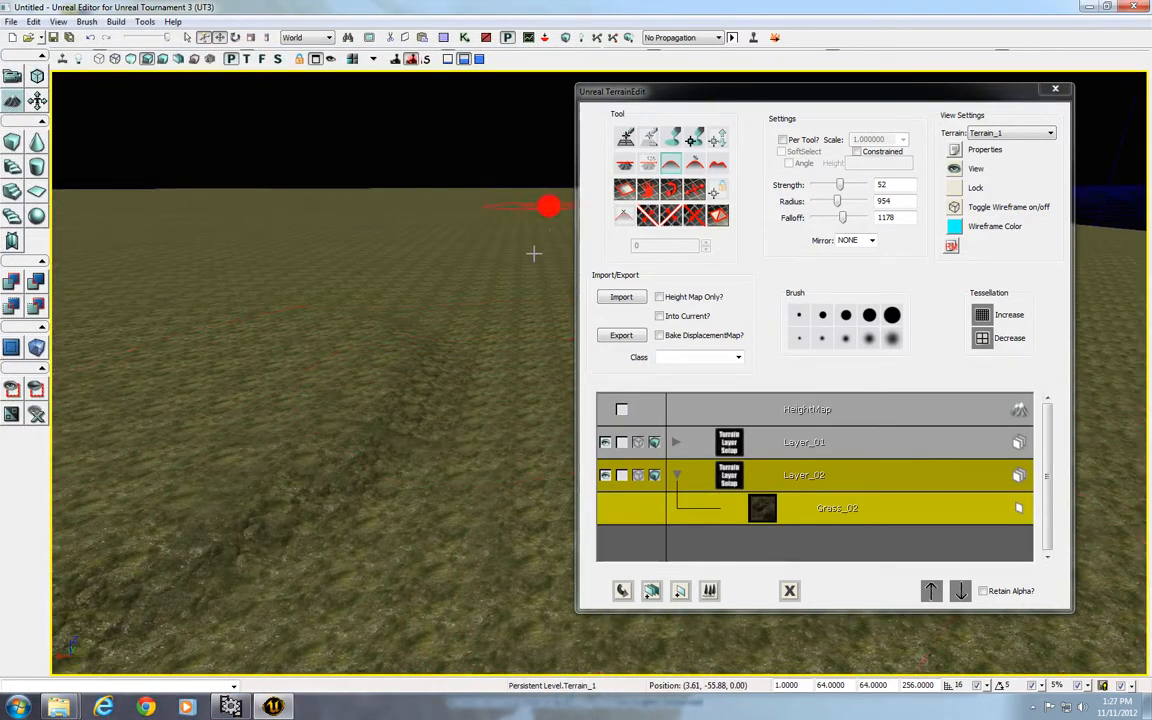
left_click(671, 141)
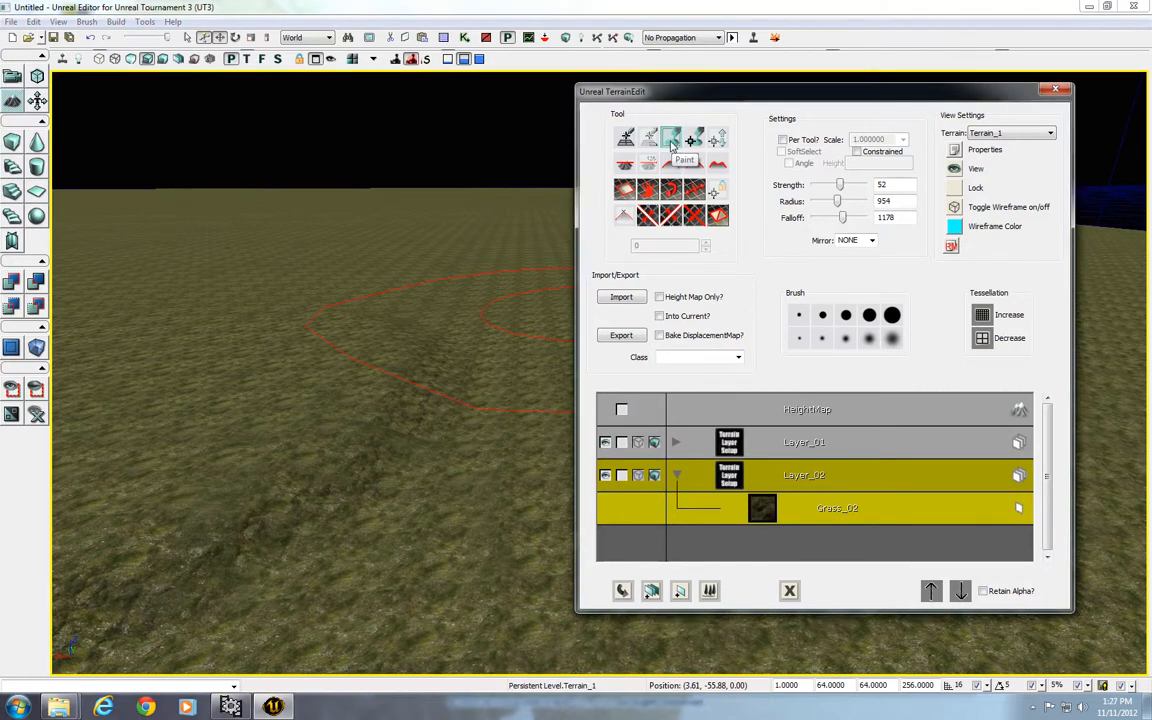
Close and reopen the terrain editor, and select the Grass_02 material under Layer_02 for painting
left_click_drag(709, 92, 820, 92)
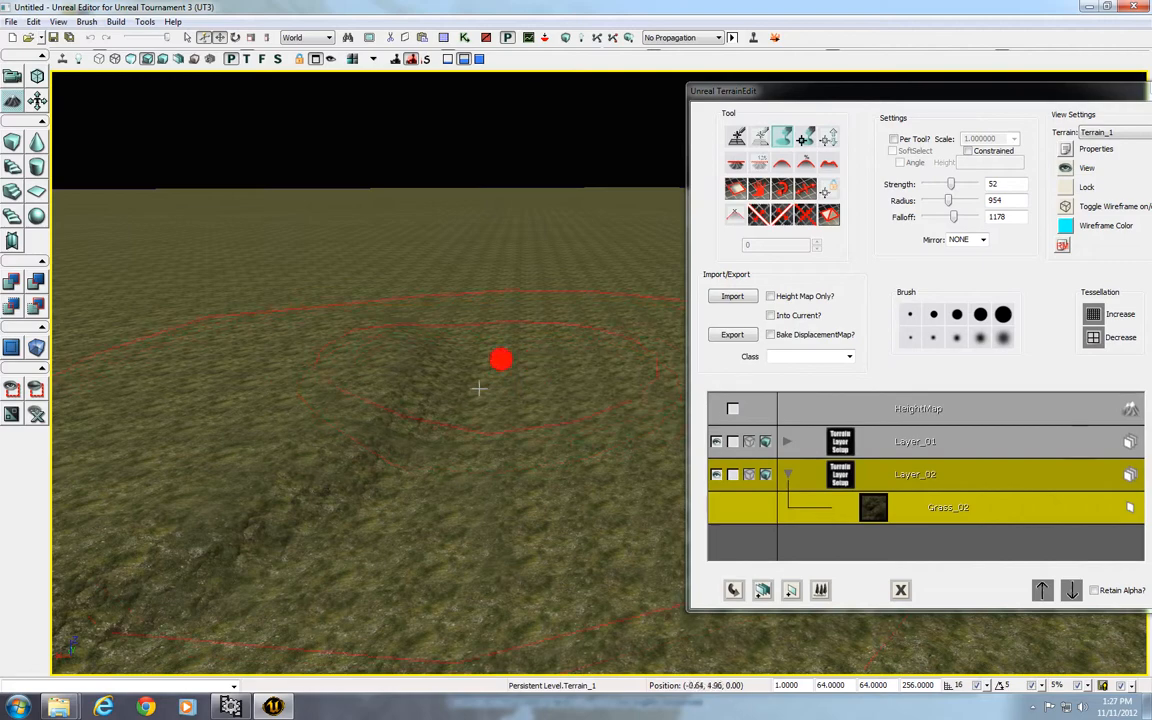
left_click(949, 98)
left_click_drag(950, 103, 740, 106)
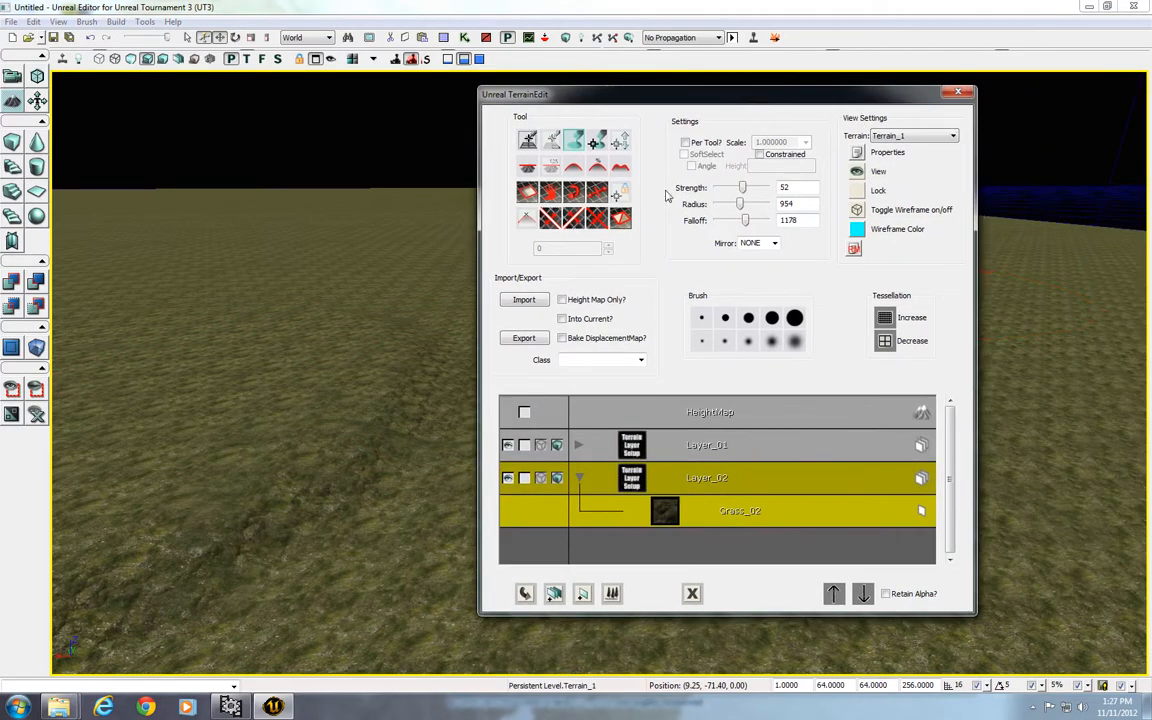
left_click(957, 93)
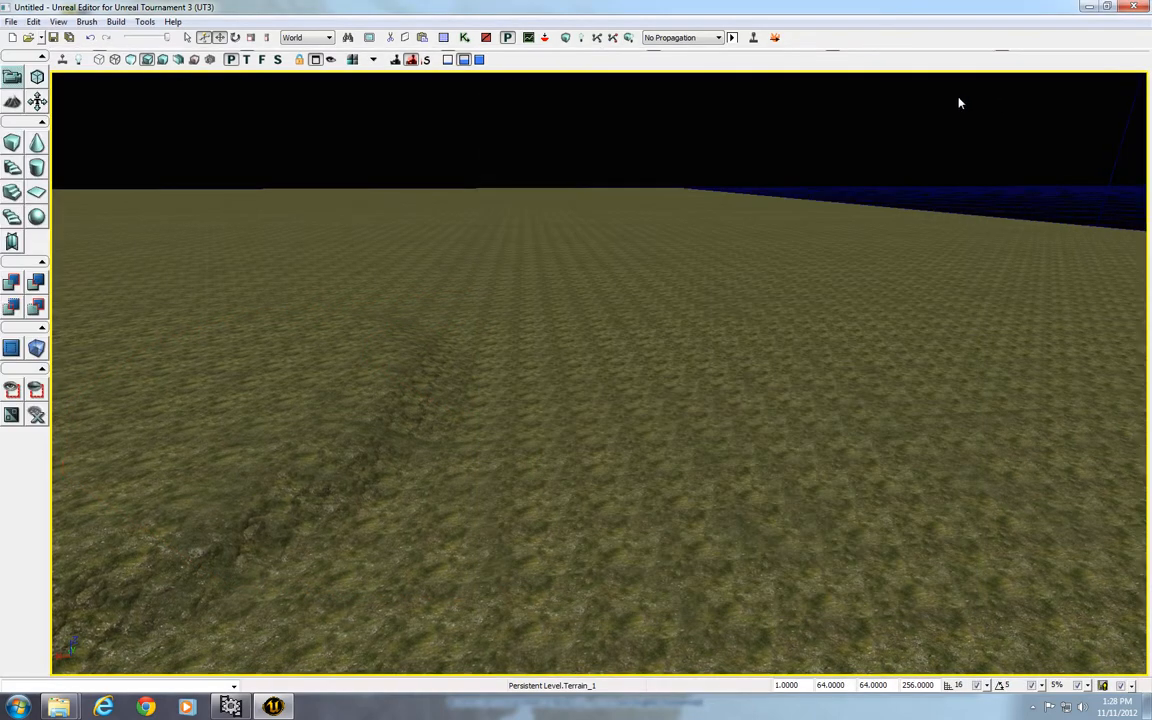
left_click(13, 100)
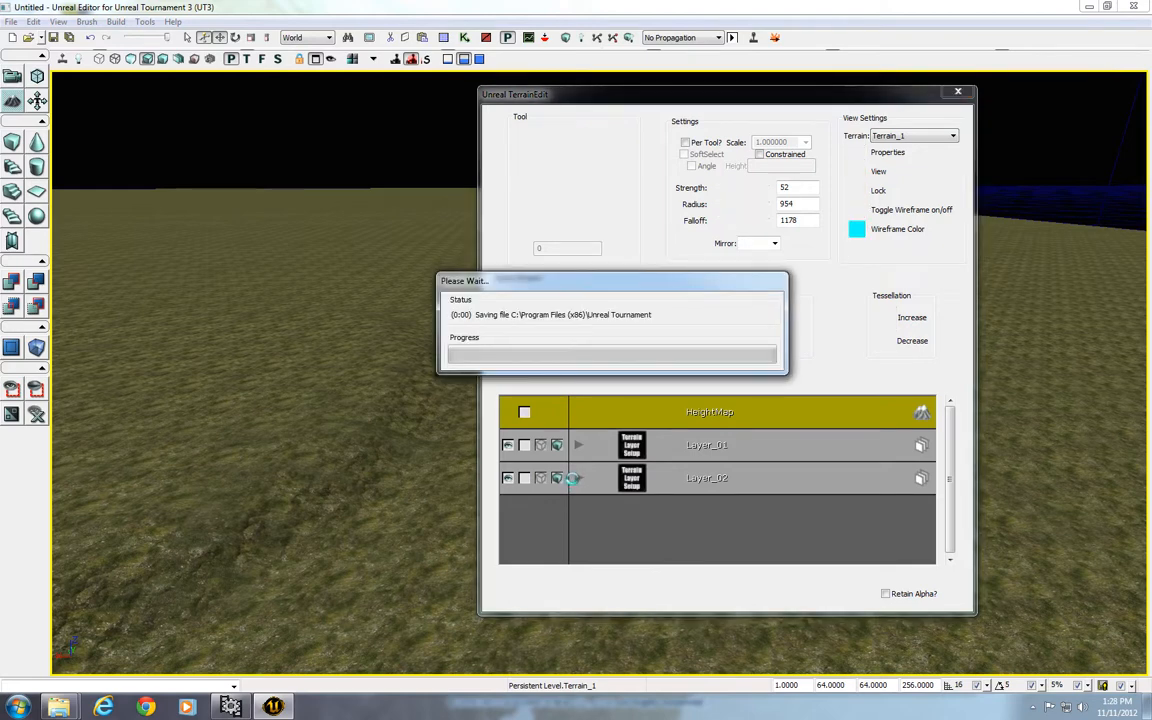
left_click(578, 478)
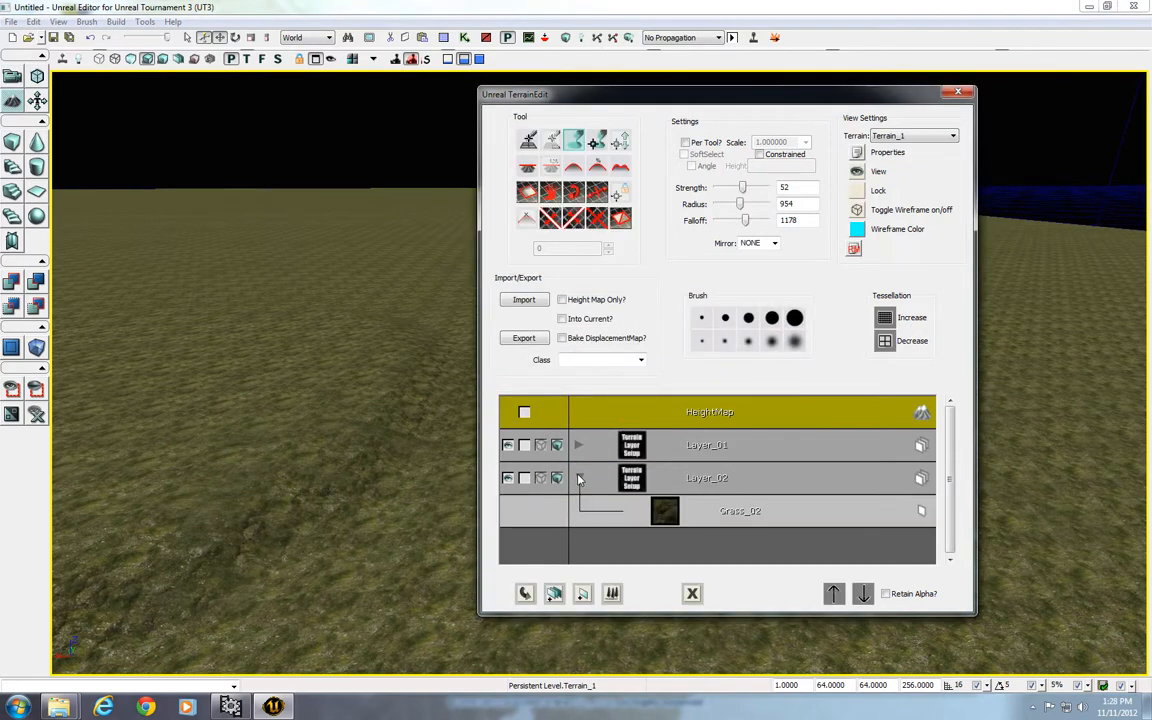
left_click(590, 484)
left_click(725, 516)
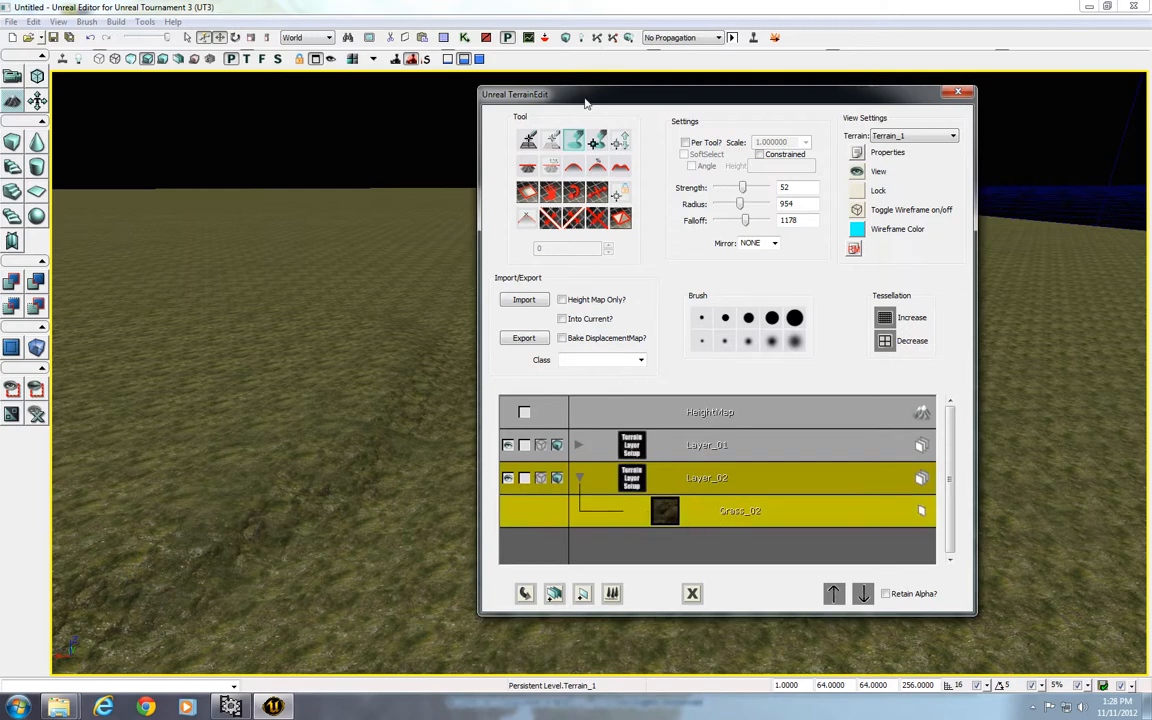
Paint the Grass_02 material over a broad patch of ground around the plateau's cliff and collapse Layer_02
left_click(396, 477)
mouse_move(405, 444)
left_mouse_down("ctrl")
mouse_move(400, 420)
mouse_move(366, 402)
mouse_move(355, 455)
mouse_move(405, 427)
left_mouse_up("ctrl")
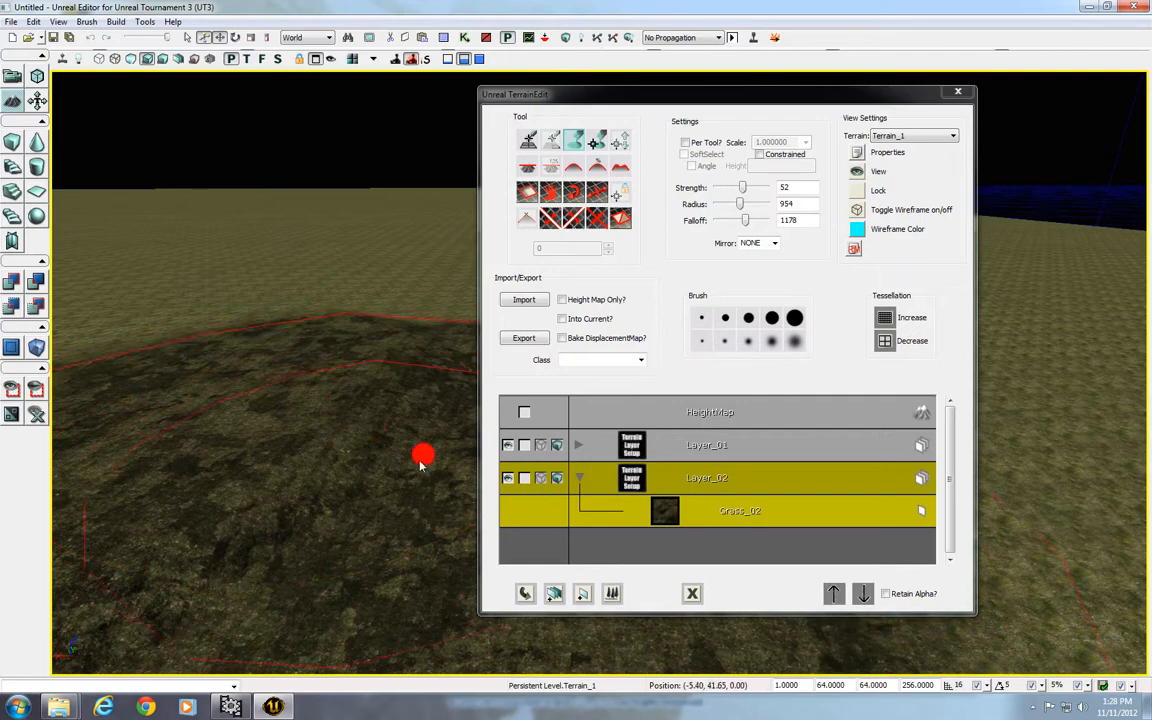
mouse_move(421, 461)
right_mouse_down("ctrl")
mouse_move(411, 666)
mouse_move(401, 400)
right_mouse_up("ctrl")
left_click_drag(401, 400, 401, 260)
mouse_move(414, 444)
left_mouse_down("ctrl")
mouse_move(347, 386)
mouse_move(435, 368)
mouse_move(385, 260)
left_mouse_up("ctrl")
left_click_drag(441, 592, 386, 435)
left_click(576, 480)
left_click(577, 479)
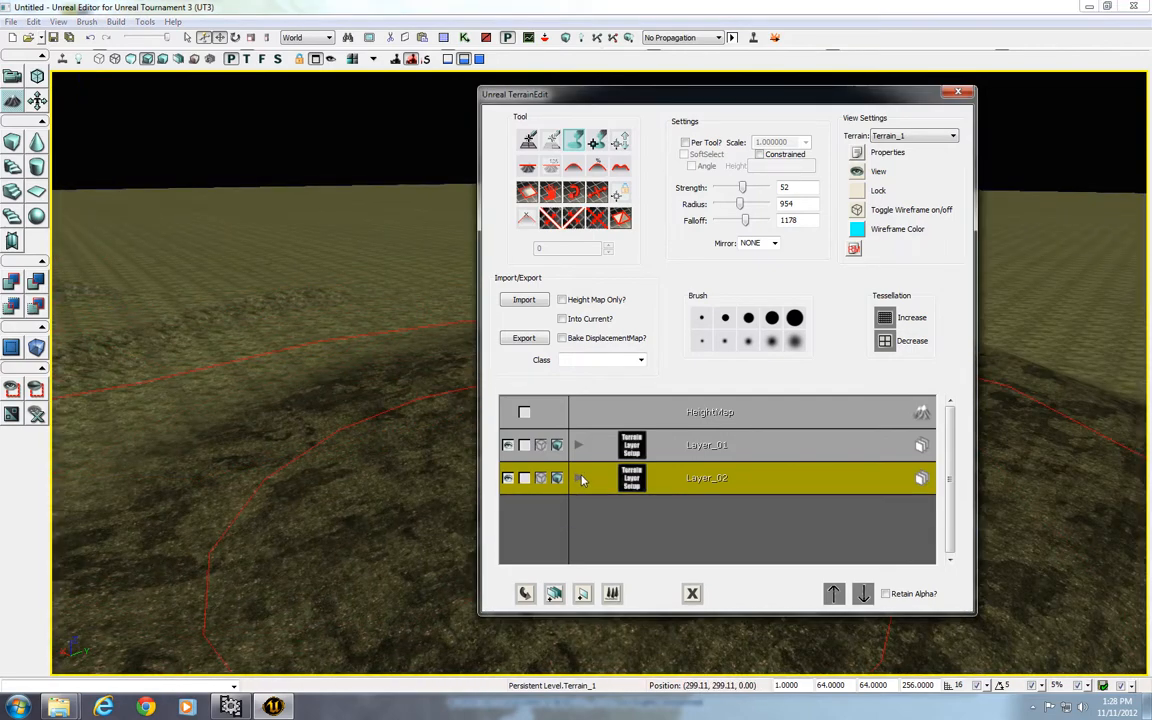
mouse_move(404, 516)
left_mouse_down()
mouse_move(388, 509)
mouse_move(437, 514)
left_mouse_up()
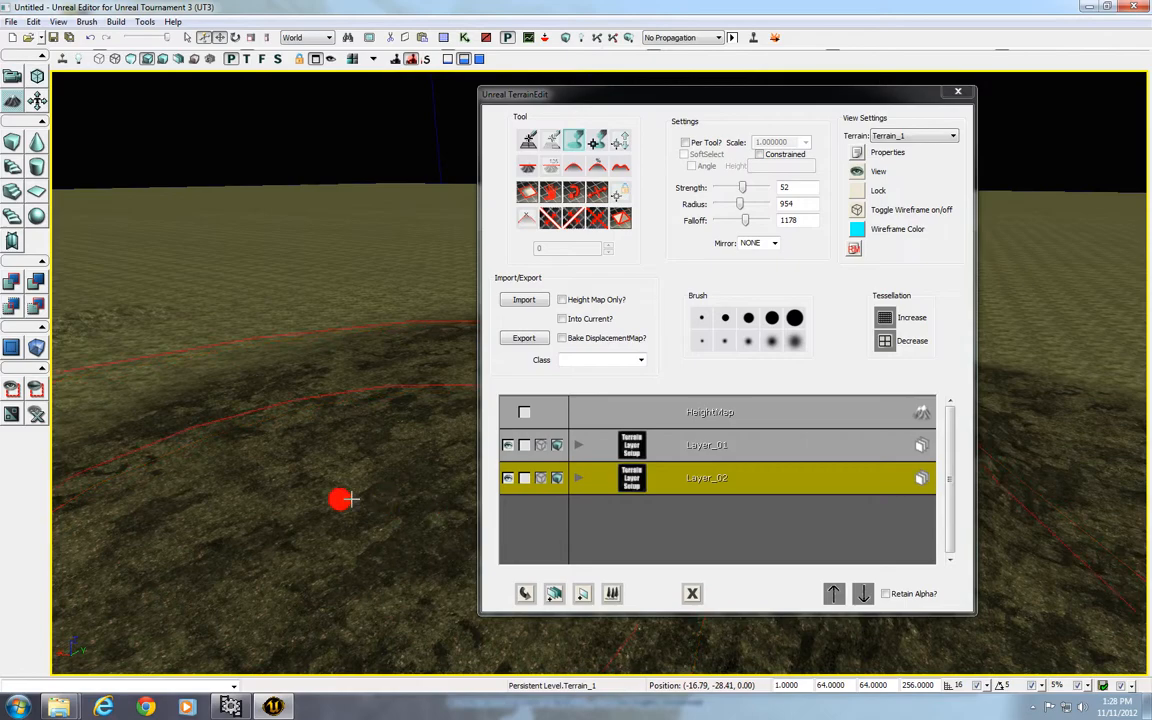
mouse_move(350, 499)
left_mouse_down()
mouse_move(314, 482)
mouse_move(260, 265)
mouse_move(270, 296)
mouse_move(315, 260)
mouse_move(363, 293)
mouse_move(365, 273)
mouse_move(393, 491)
left_mouse_up()
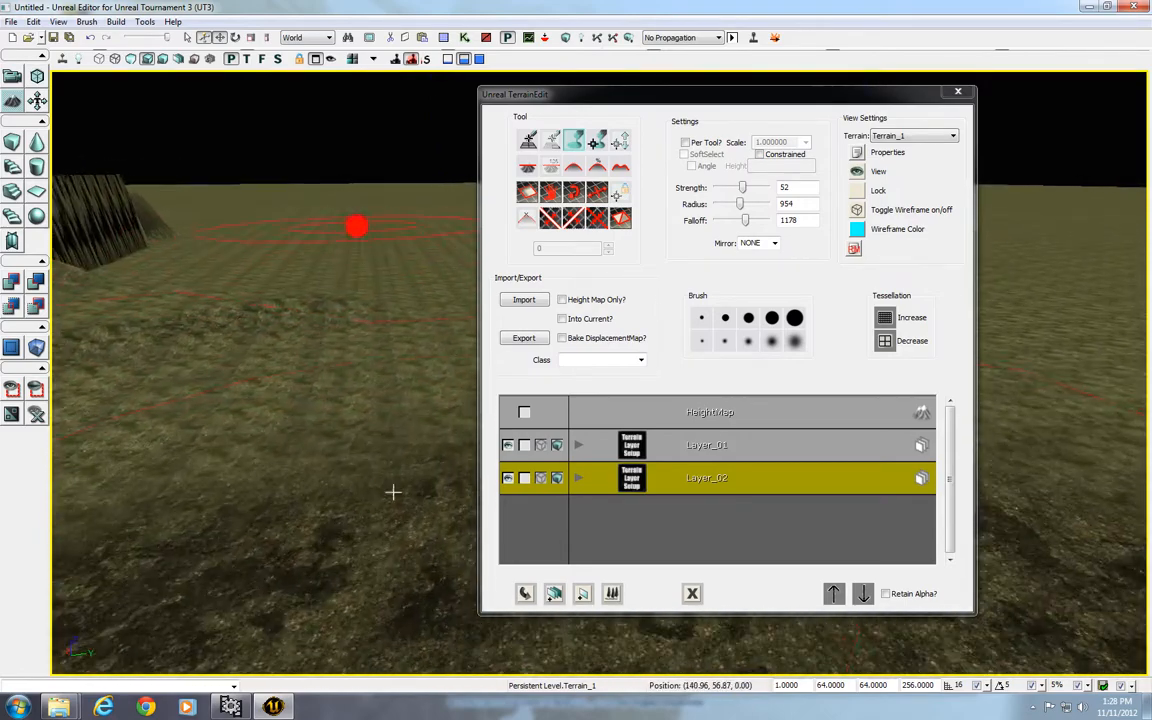
Close the terrain editor and show the TR_Test package's terrain materials and layers in the resource browser
left_click(958, 92)
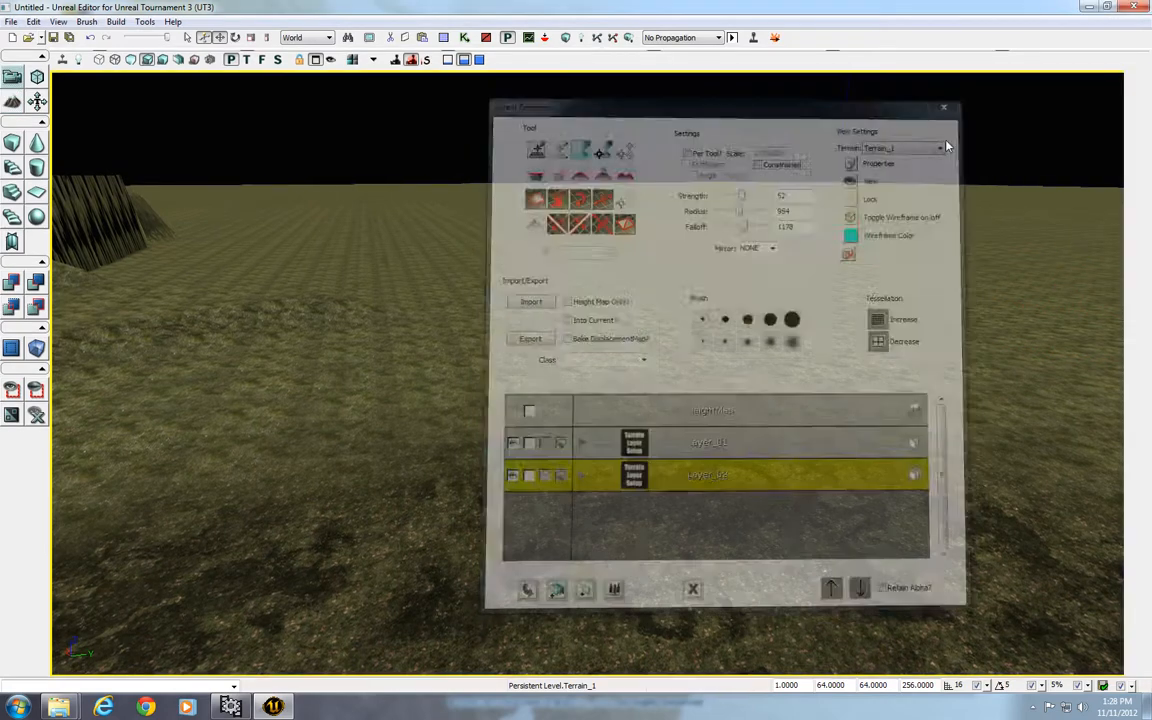
left_click_drag(808, 391, 808, 391)
left_click(400, 36)
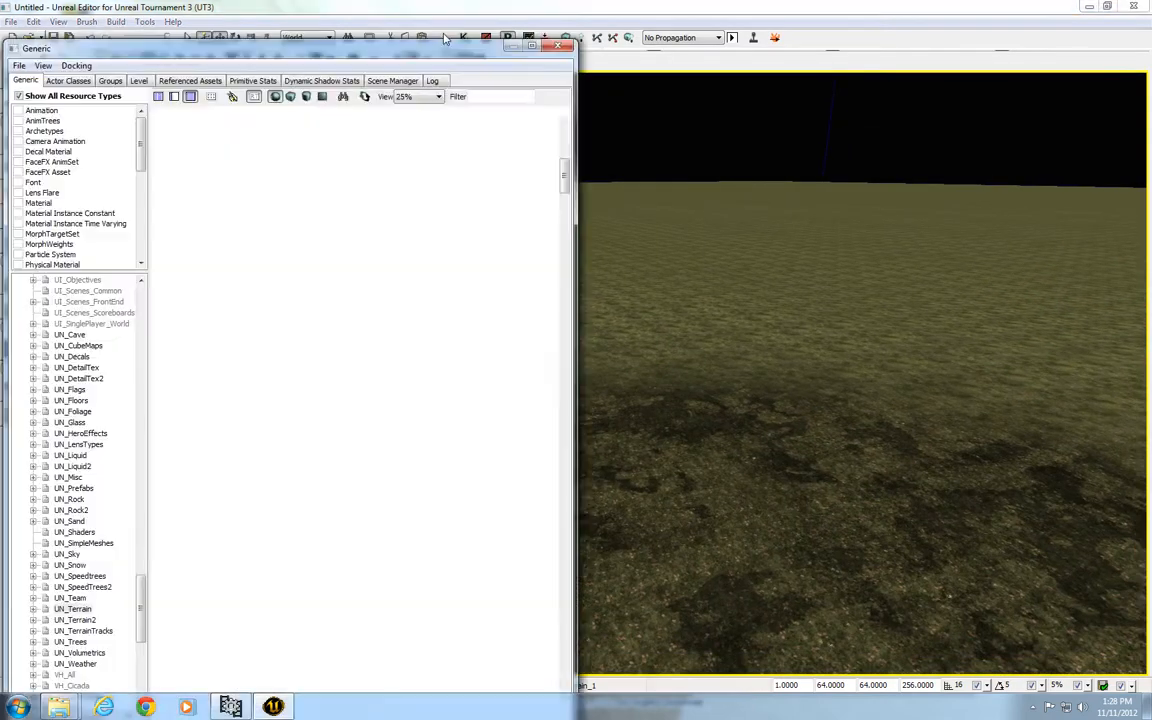
left_click_drag(401, 45, 974, 64)
left_click(649, 540)
scroll(651, 506, "up", 7)
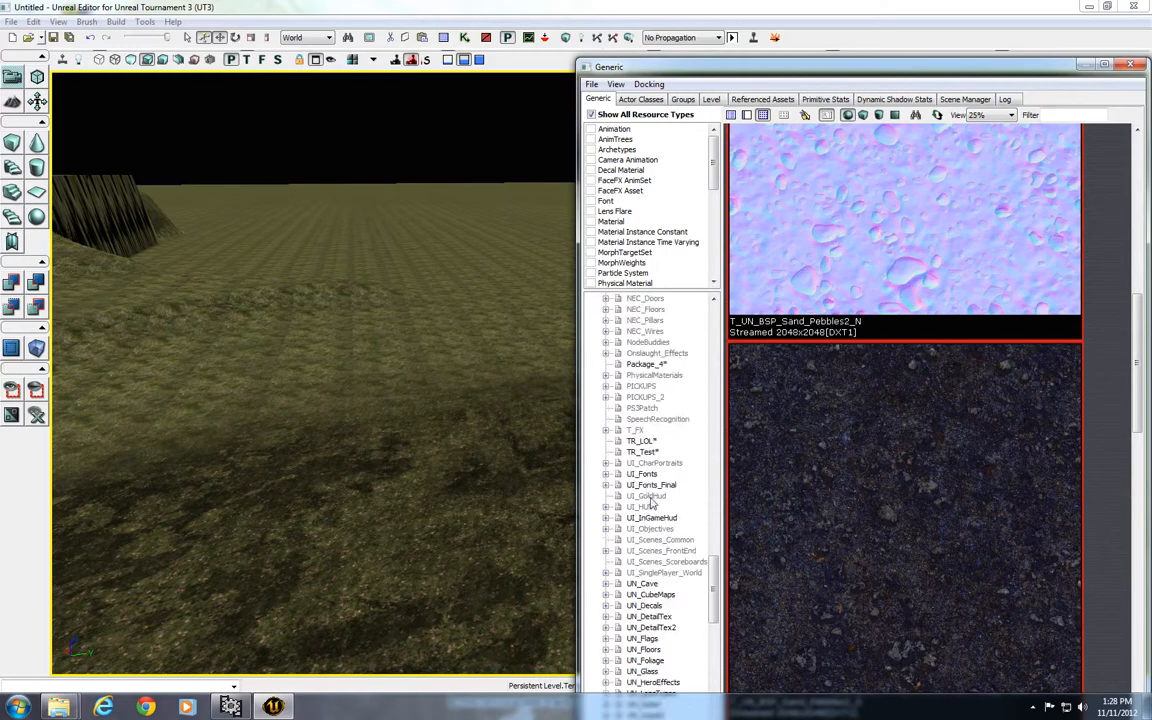
left_click(643, 441)
left_click(645, 452)
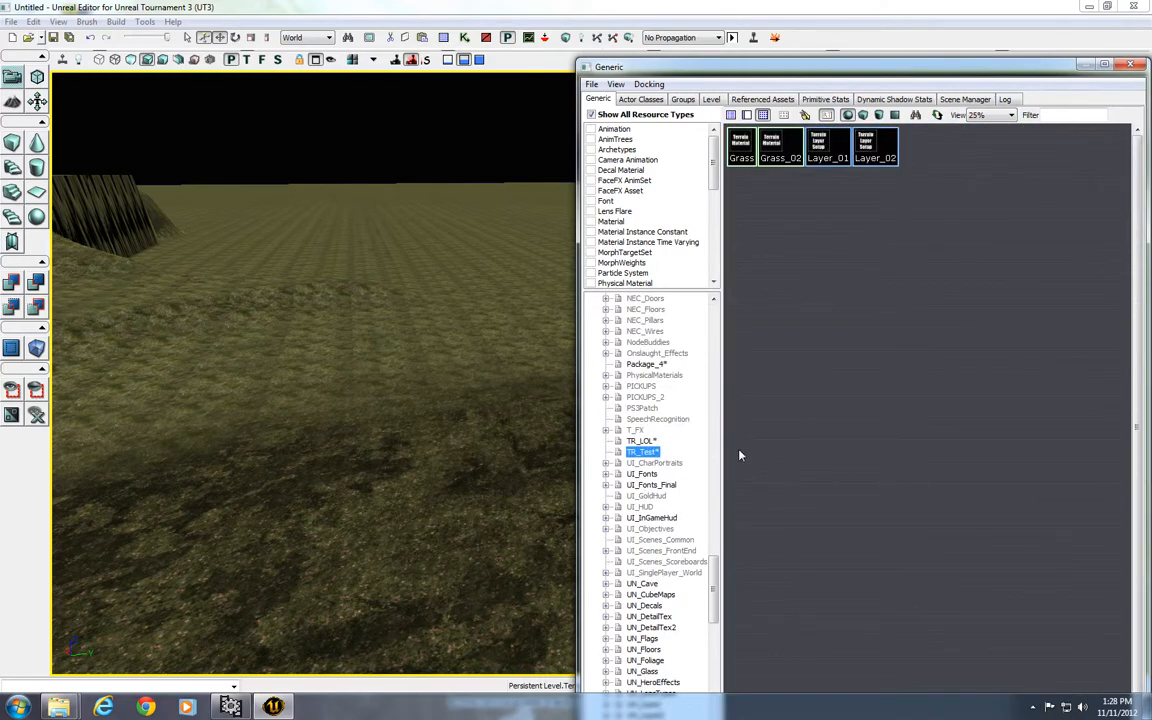
left_click_drag(751, 69, 806, 35)
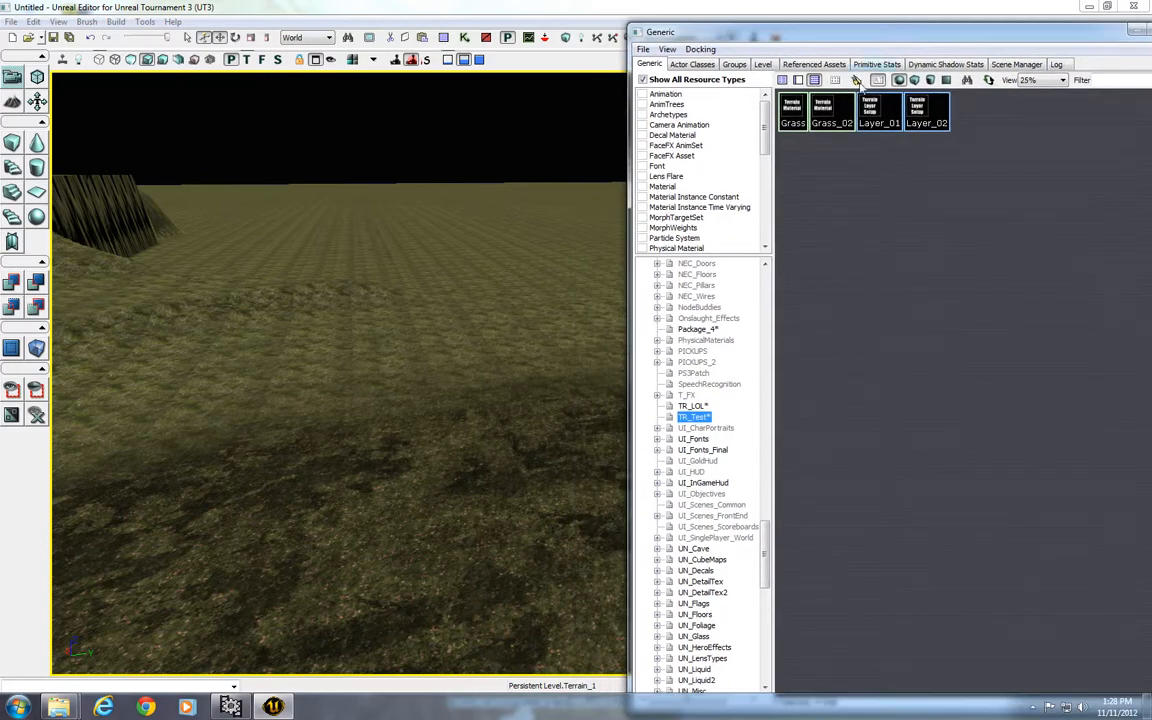
Set the Grass terrain material's MappingScale to 12, inspect the retextured ground, and close its properties
left_click(791, 126)
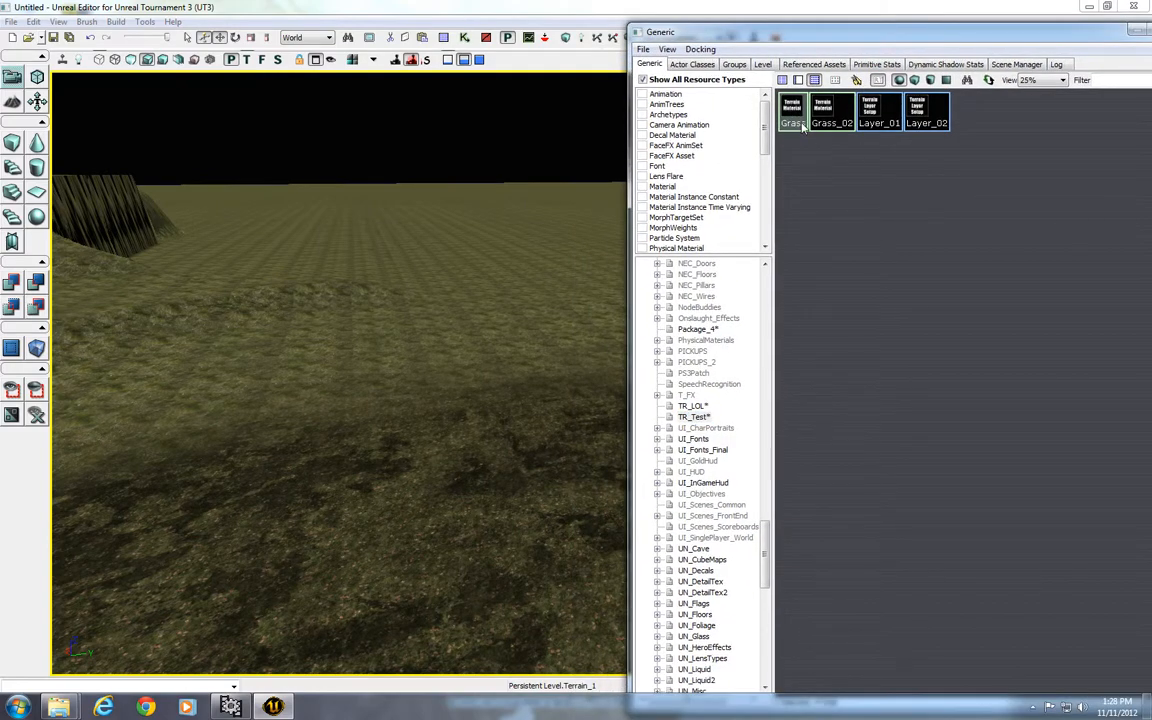
double_click(791, 124)
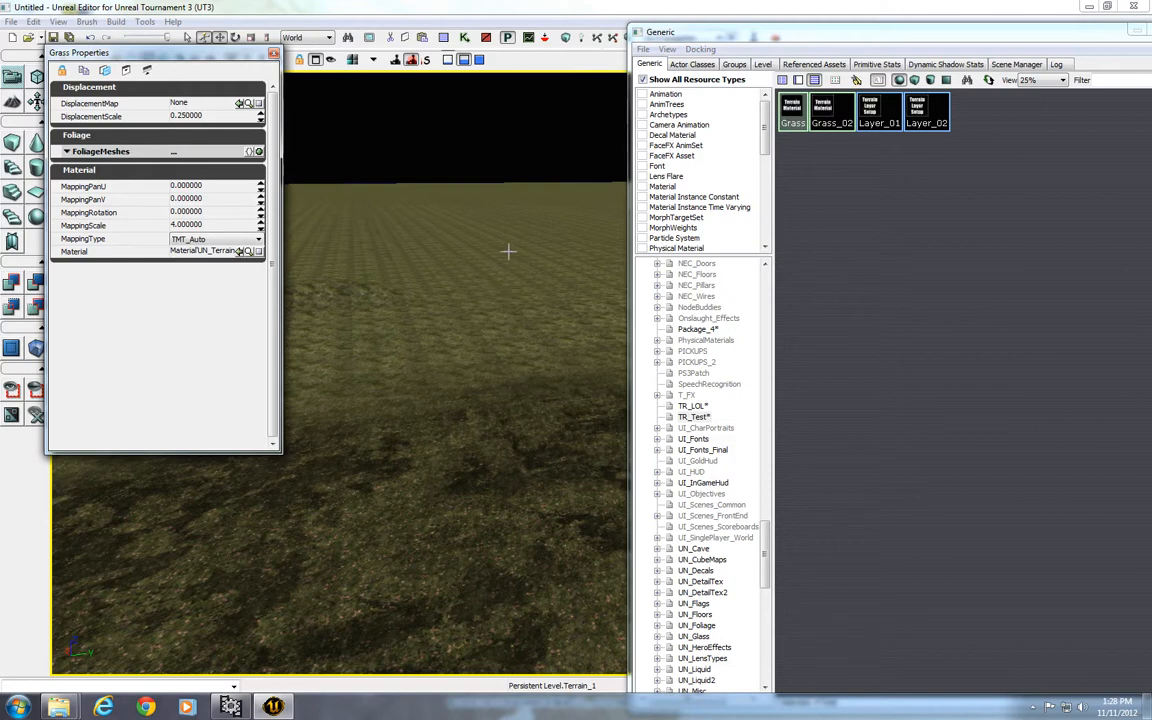
left_click_drag(157, 53, 272, 88)
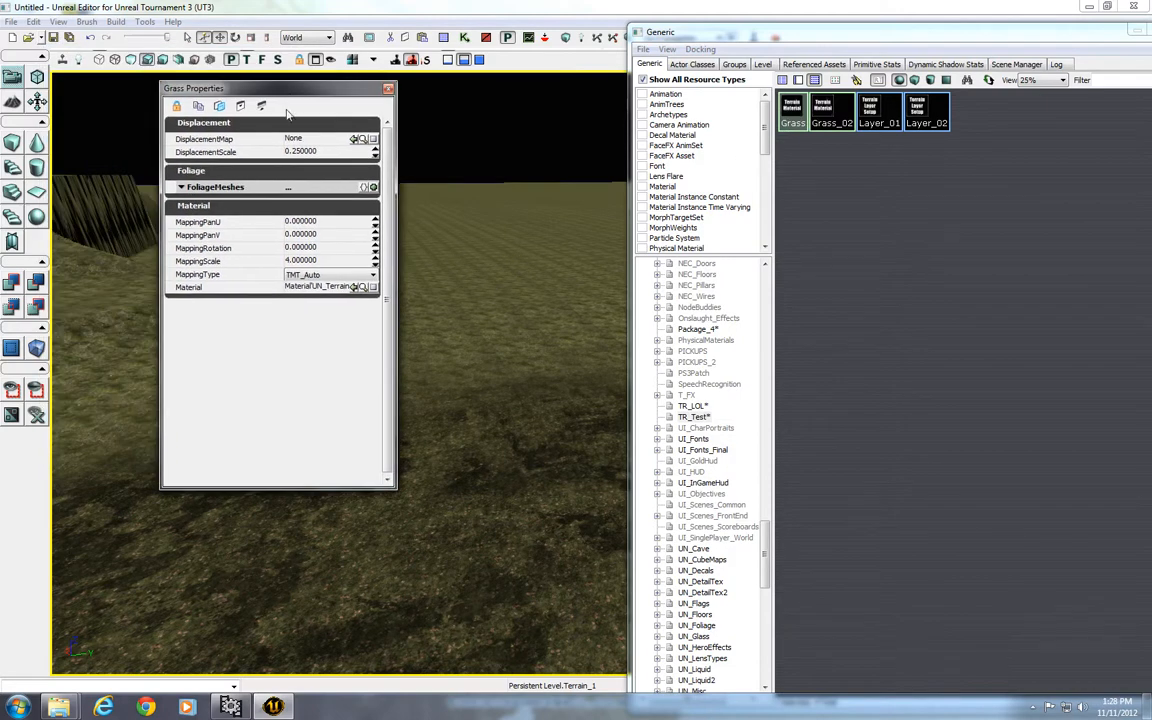
left_click(318, 261)
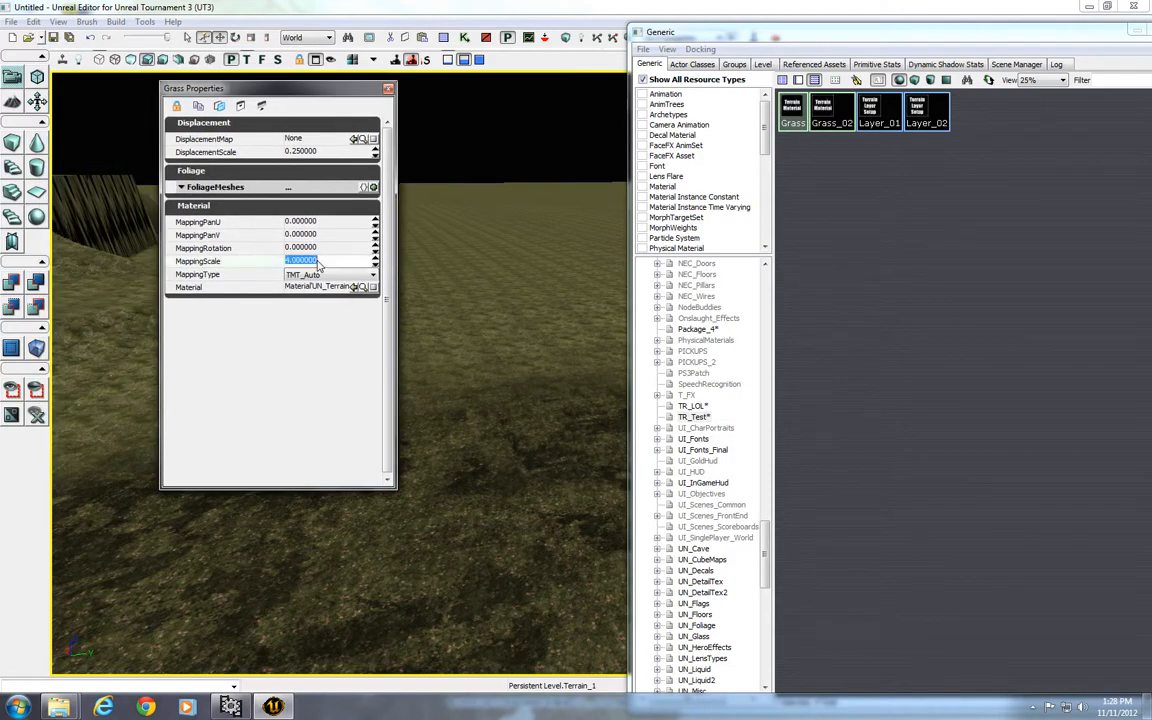
type("12")
key("Return")
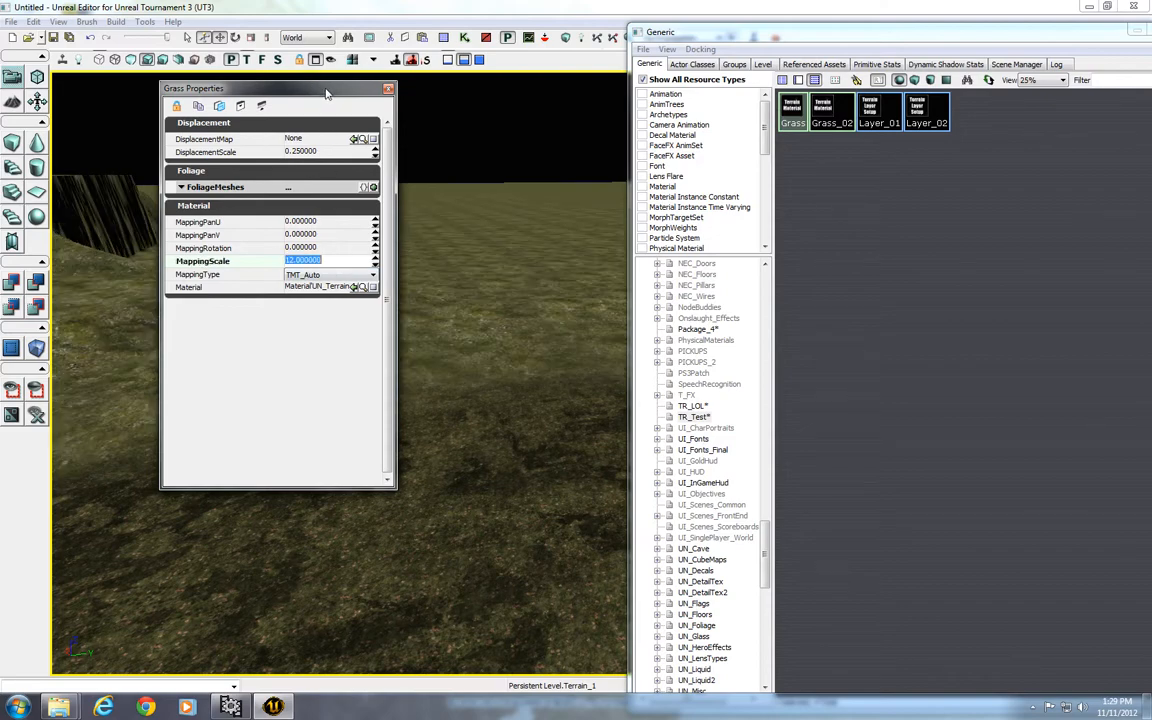
left_click_drag(482, 261, 476, 314)
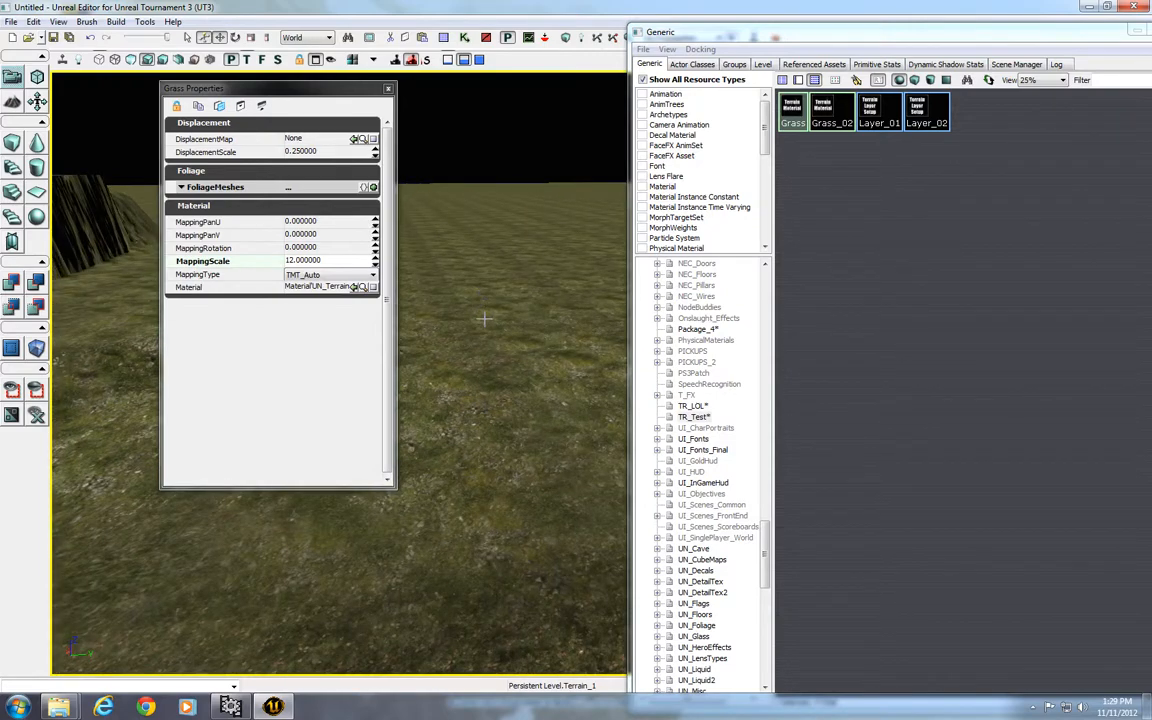
left_click_drag(502, 353, 455, 266)
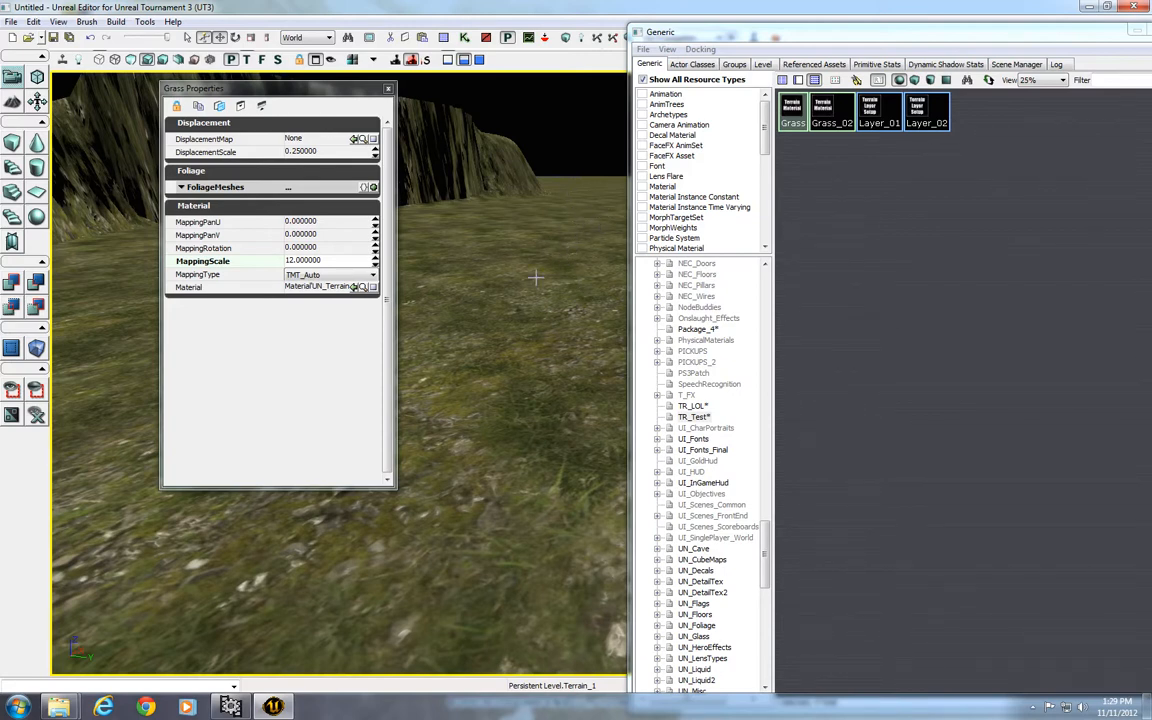
left_click(388, 88)
Open the Grass_02 terrain material's properties, add one FoliageMeshes entry, and expand it
left_click_drag(525, 306, 494, 381)
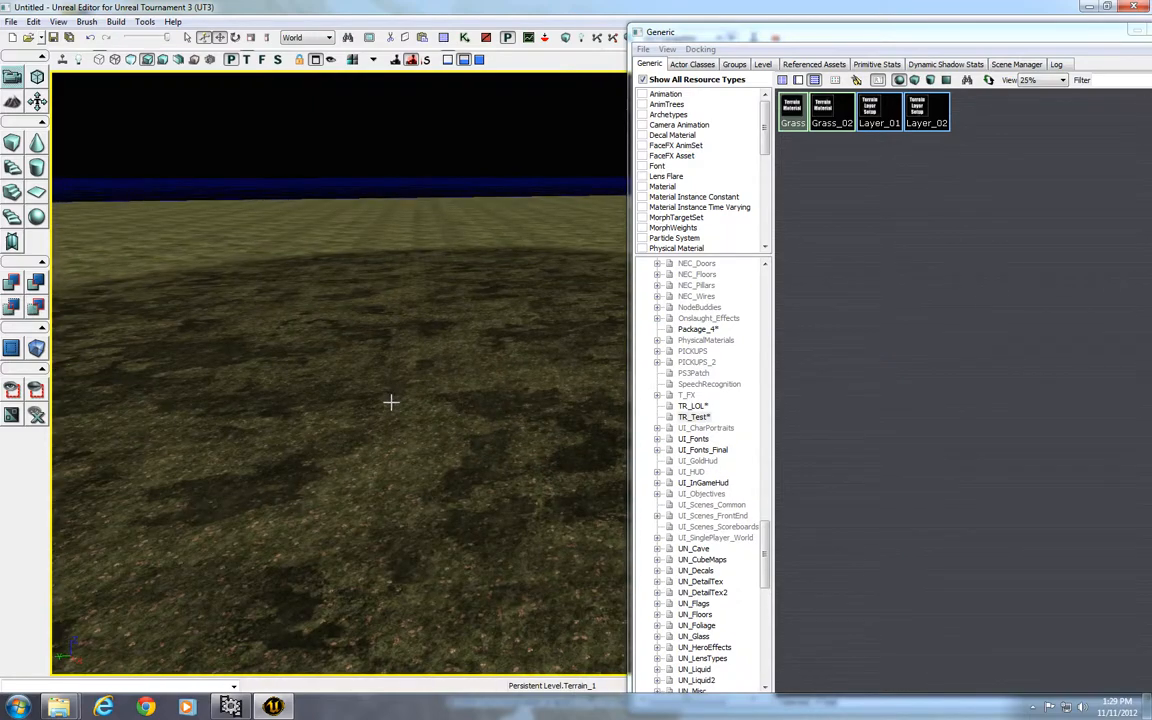
left_click_drag(413, 419, 396, 375)
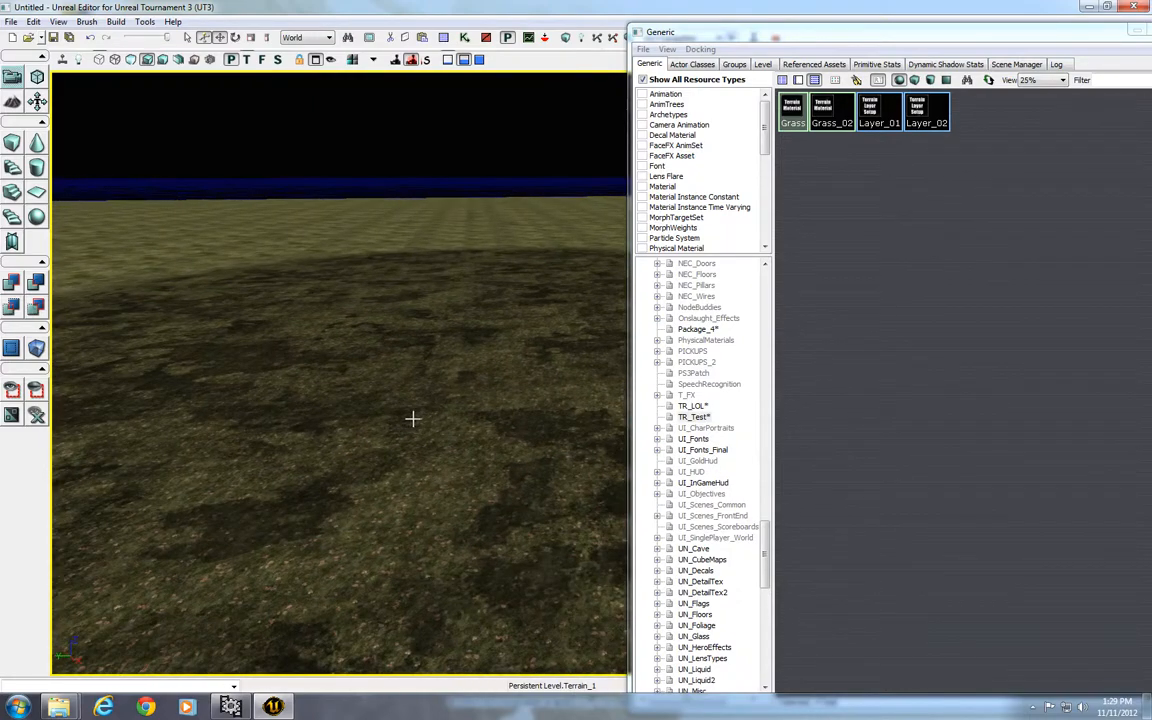
double_click(823, 128)
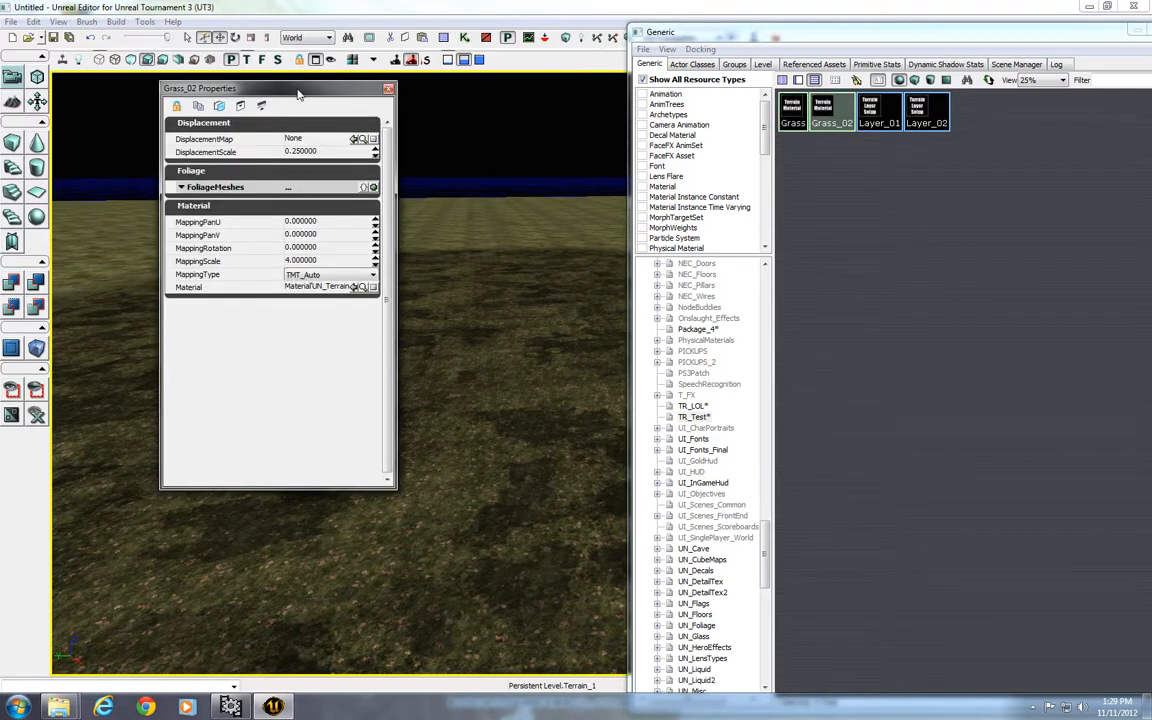
left_click_drag(297, 91, 367, 122)
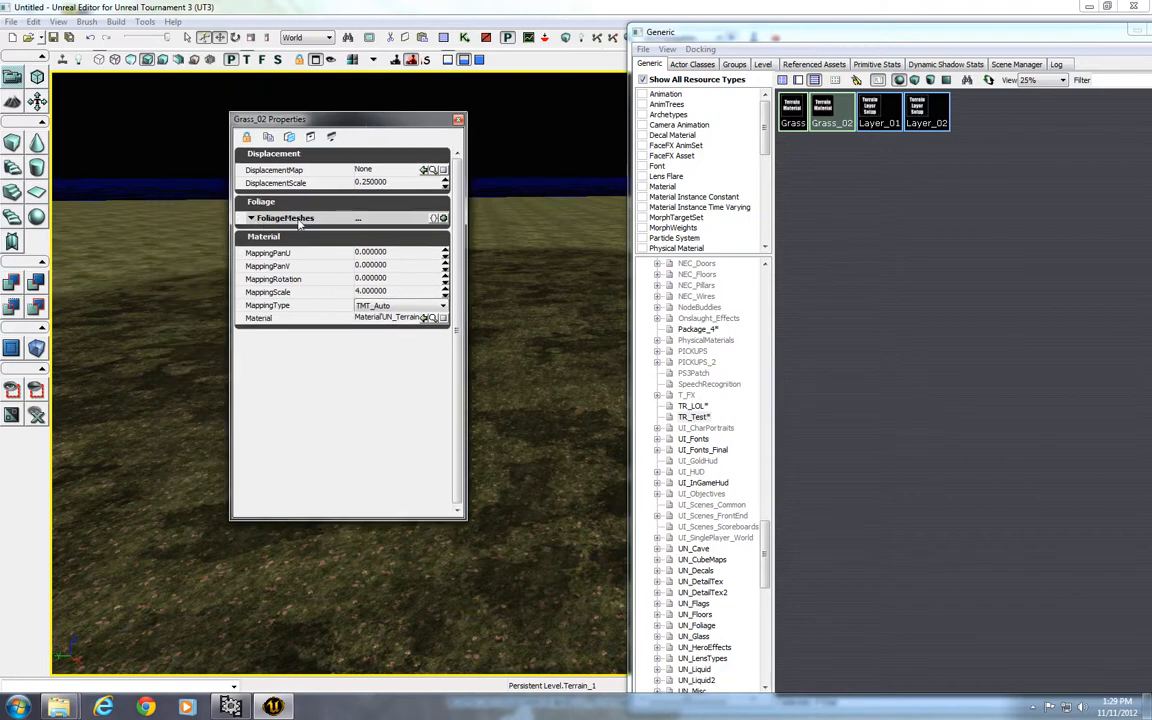
left_click(442, 218)
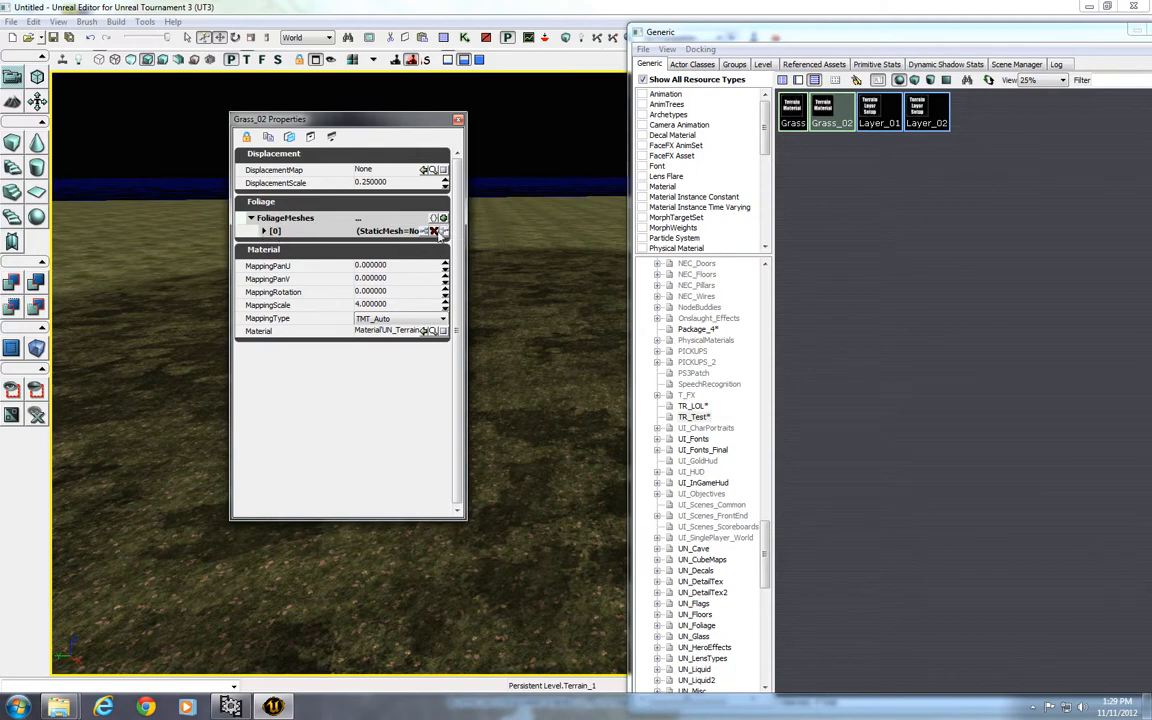
left_click(264, 231)
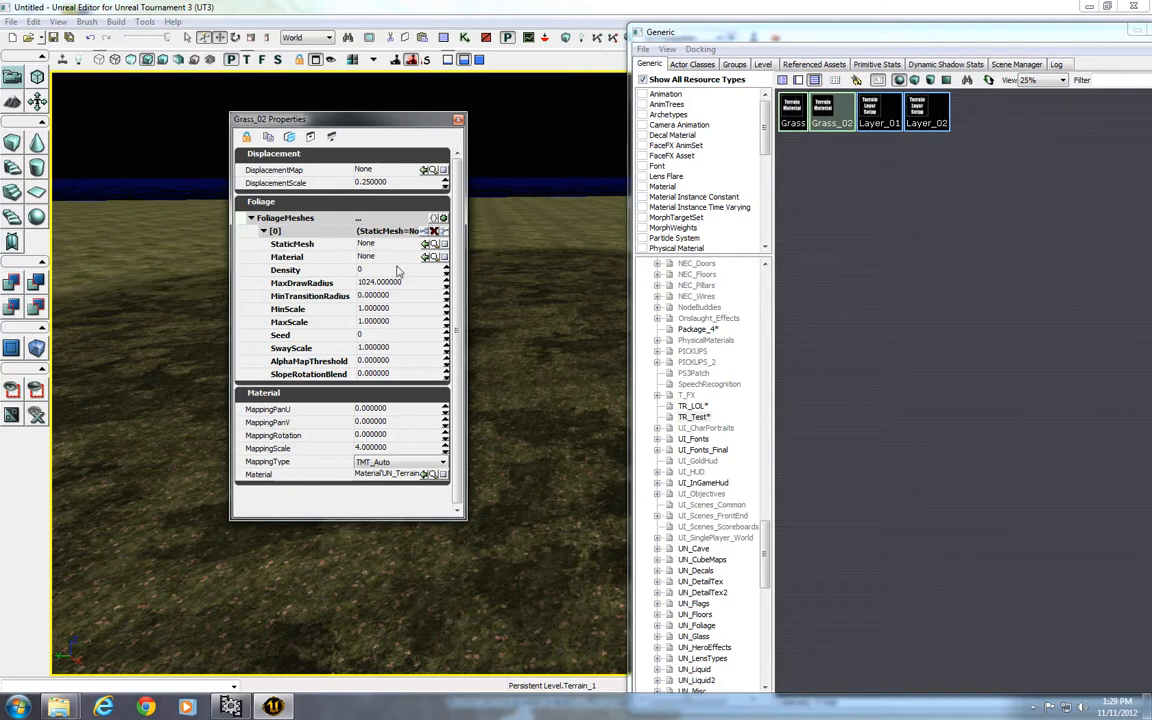
Assign the S_UN_Foliage_SM_Grass03 mesh from the UN_Foliage package as the foliage entry's StaticMesh
left_click(689, 65)
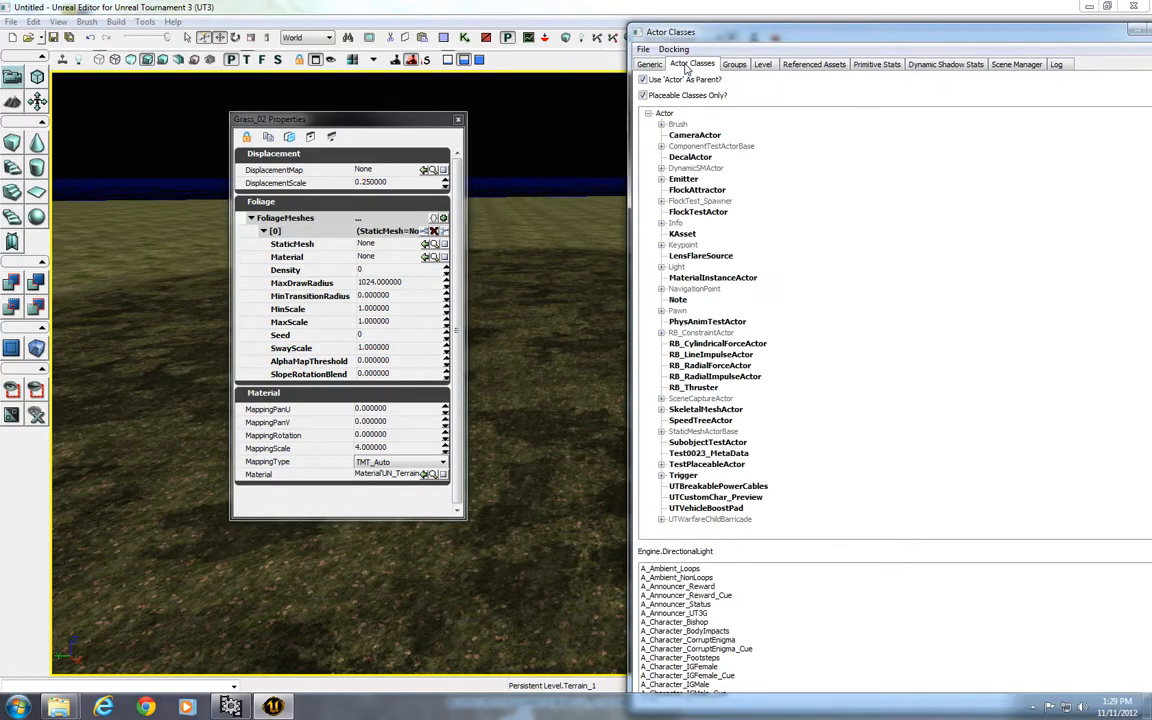
left_click(649, 64)
scroll(707, 428, "down", 5)
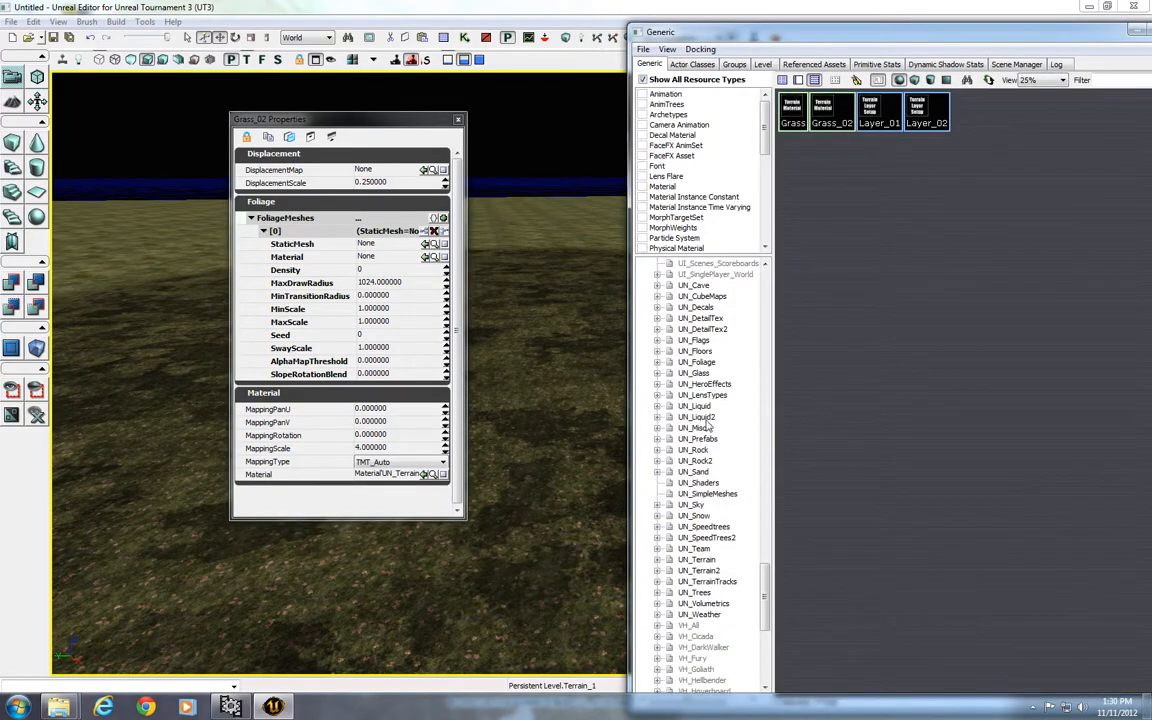
left_click(697, 362)
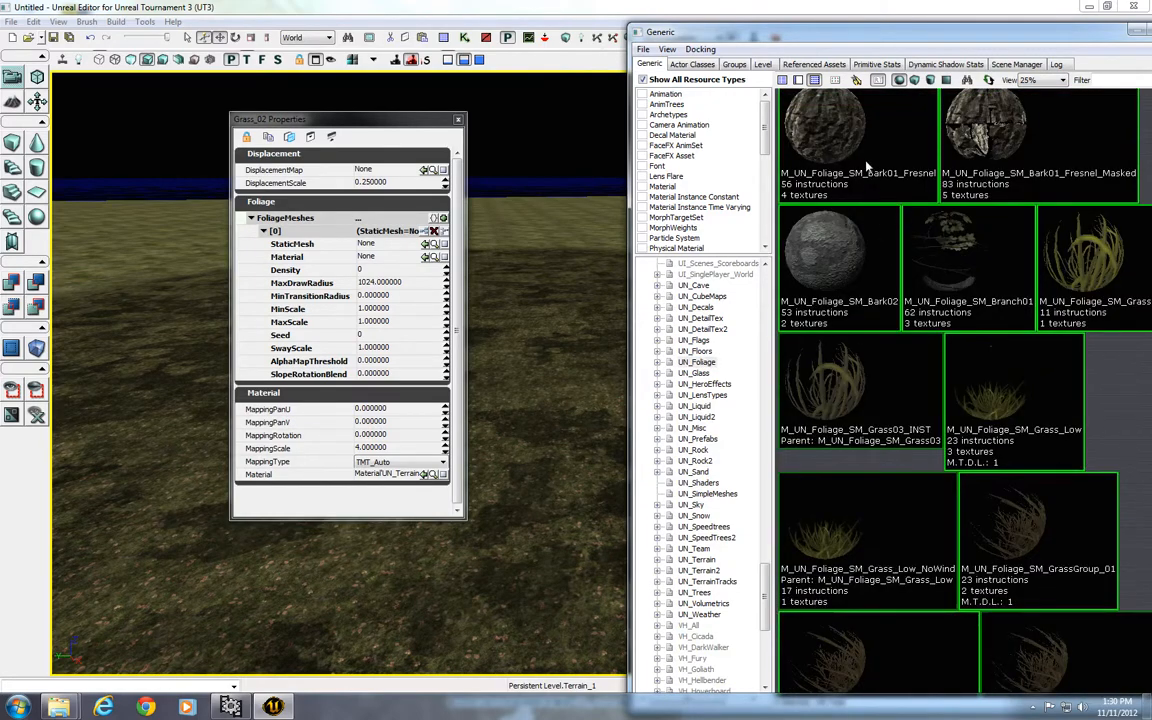
scroll(1033, 413, "down", 15)
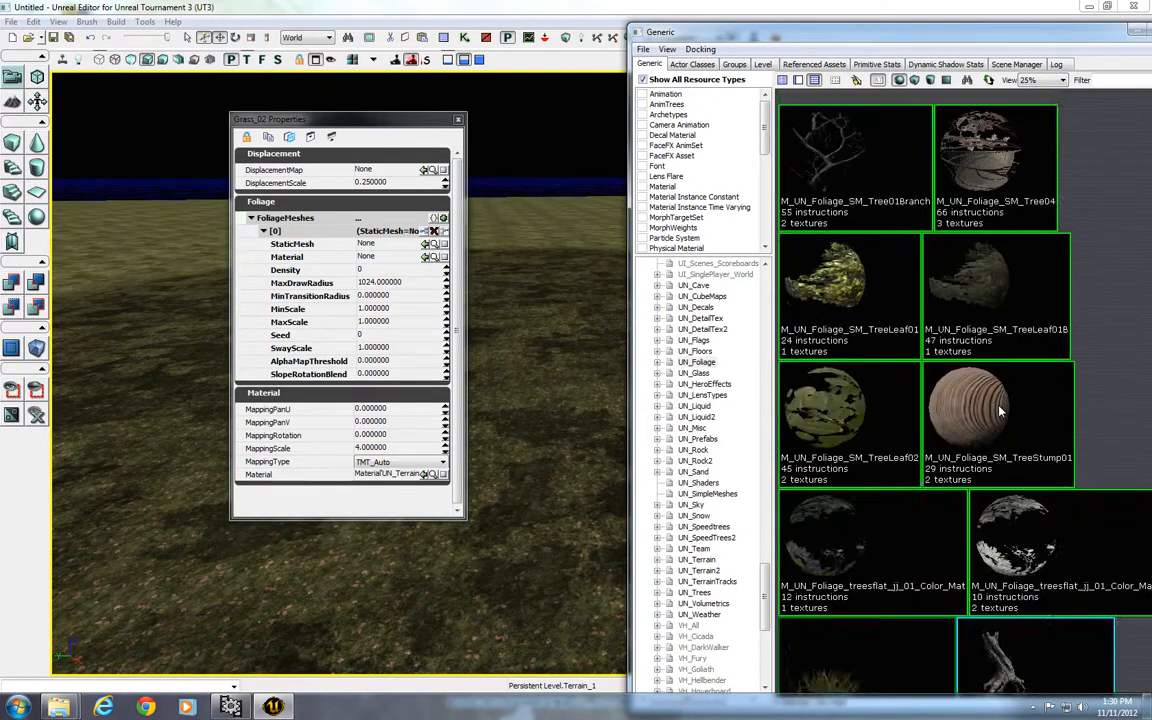
scroll(1000, 418, "down", 3)
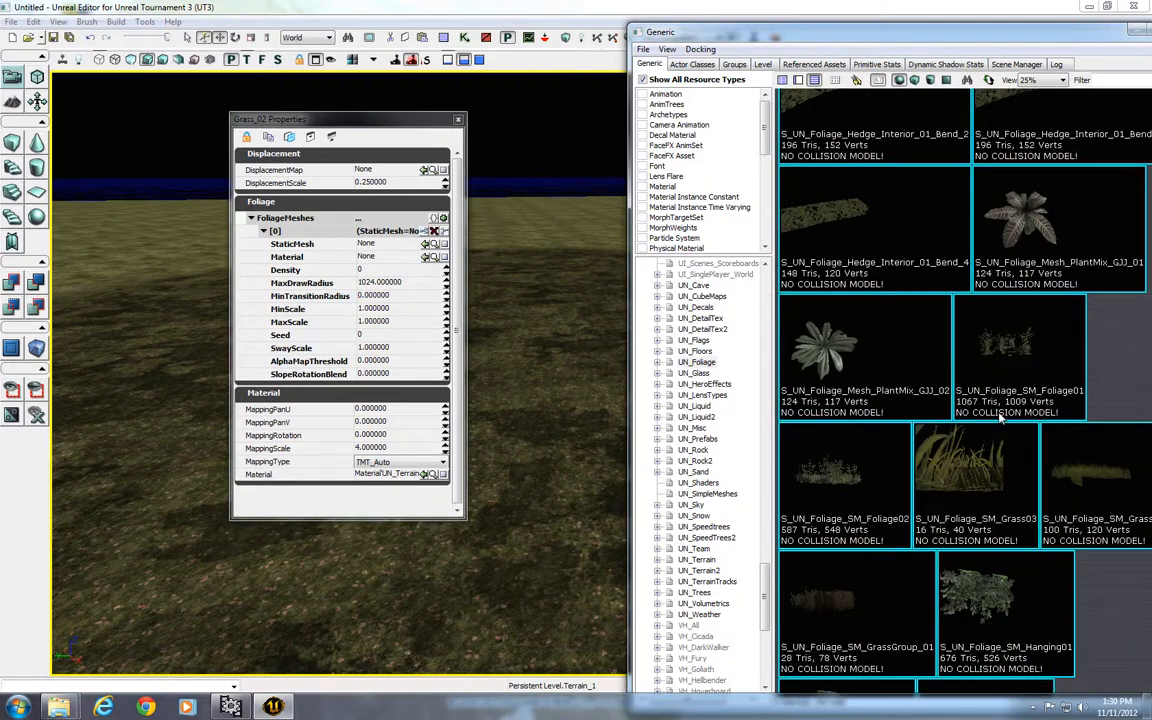
left_click(990, 484)
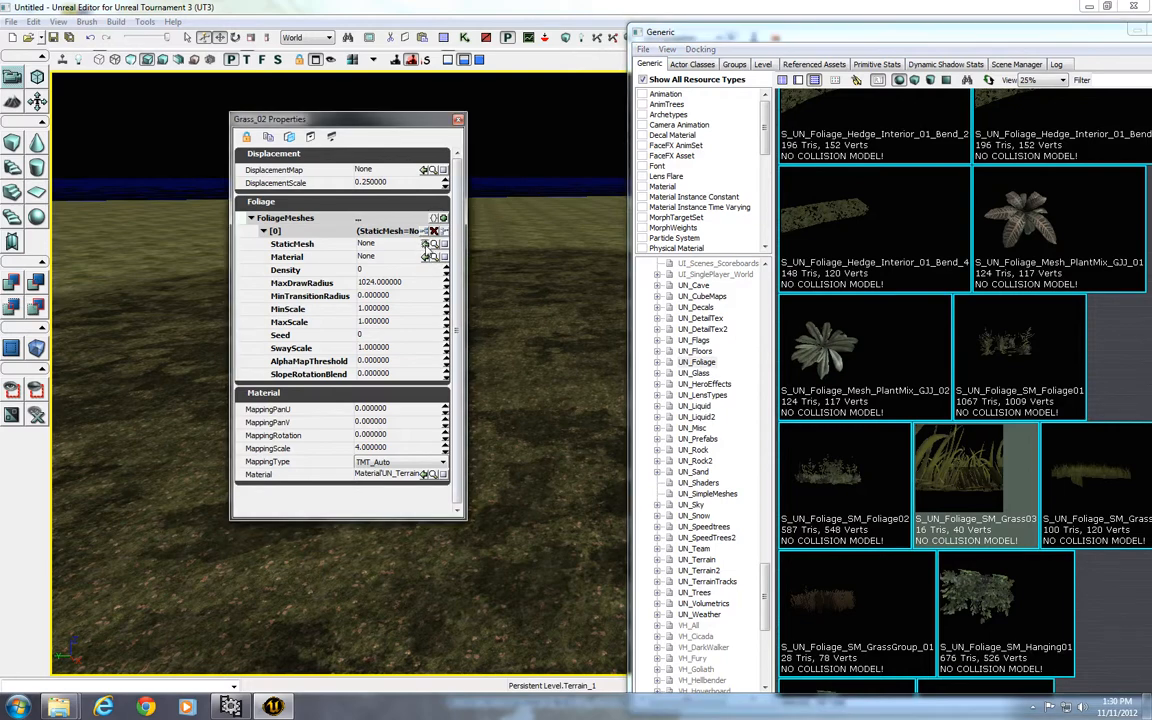
left_click(425, 244)
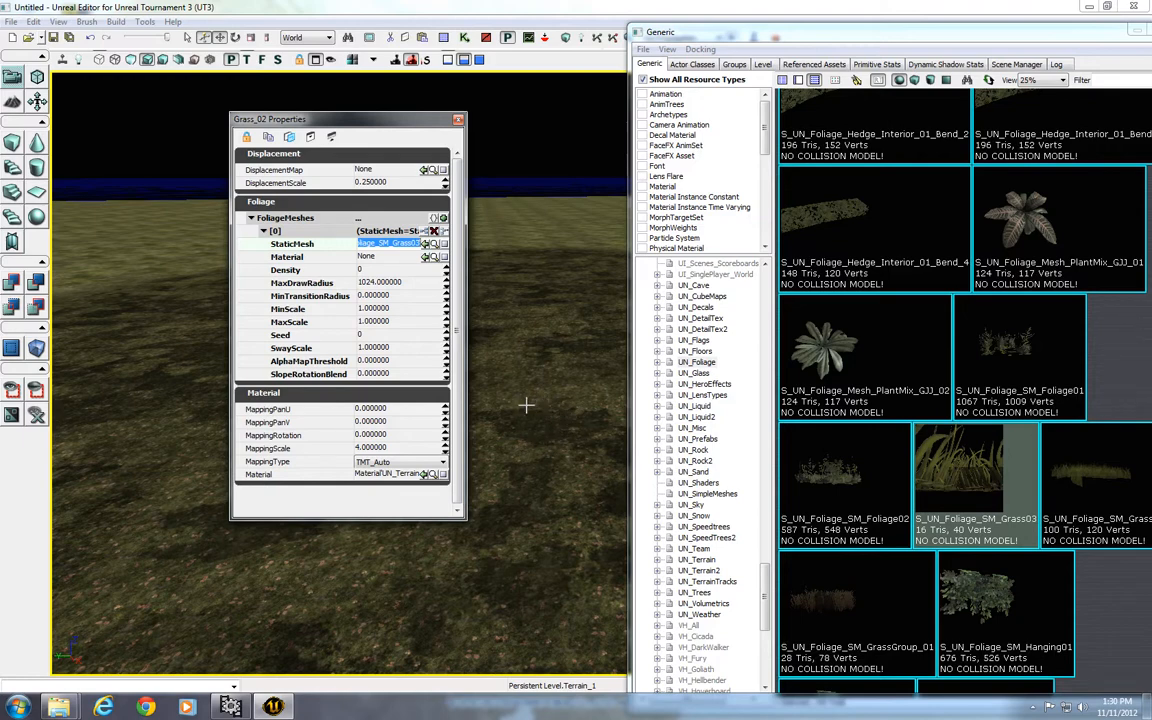
Move the Grass_02 properties window clear of the terrain view and set the foliage Density to 50
left_click_drag(349, 118, 644, 183)
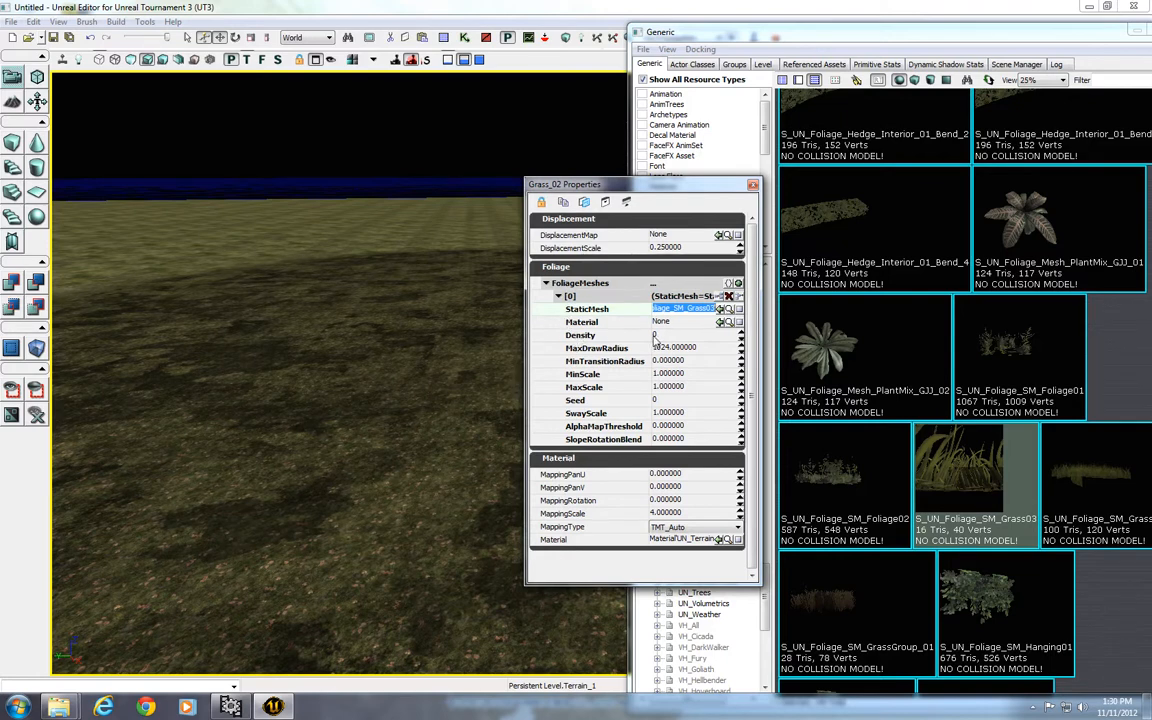
left_click(688, 336)
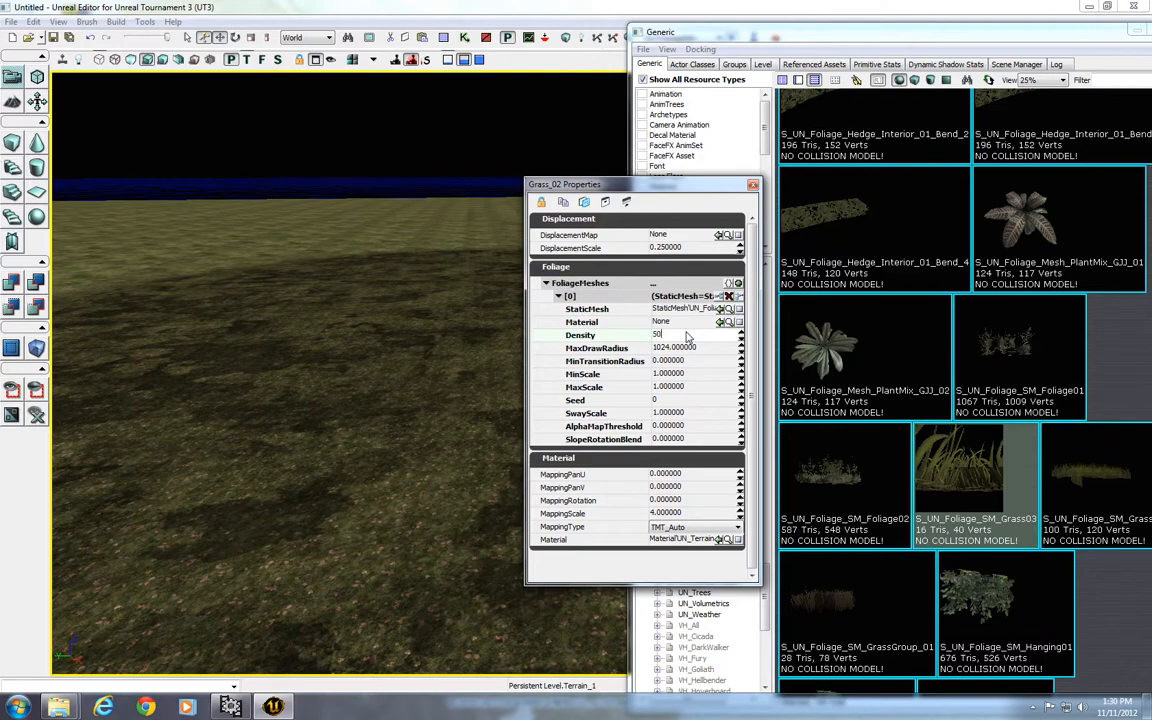
type("50")
key("Return")
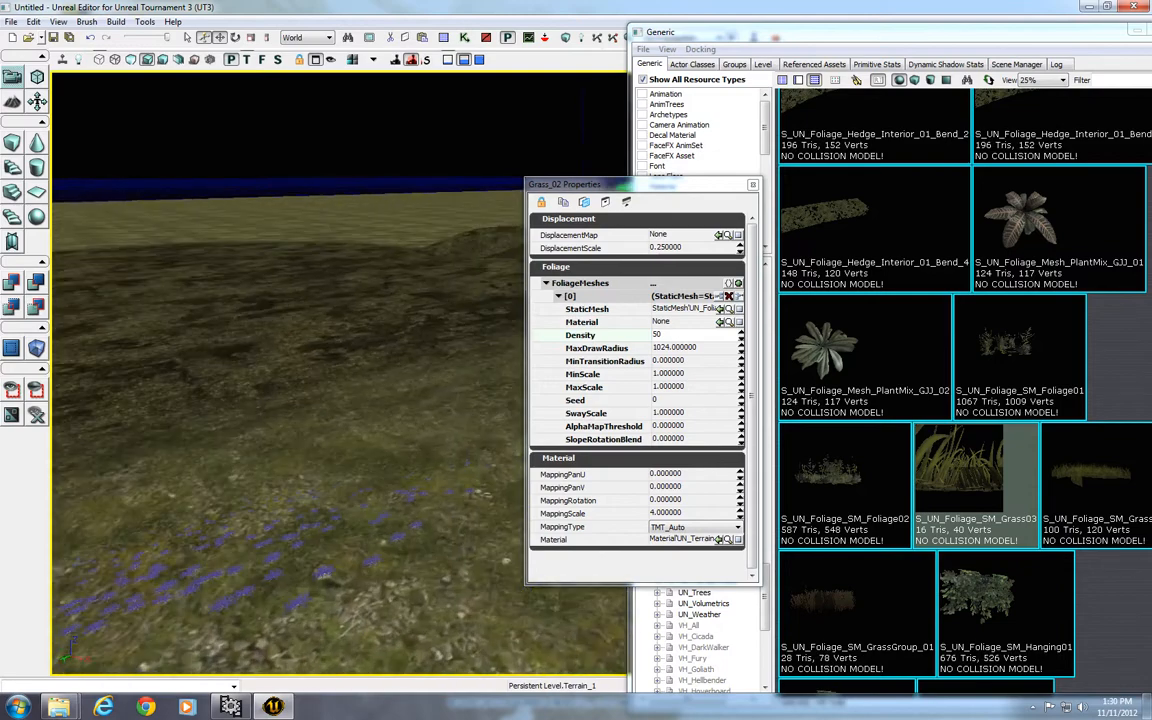
Inspect the grass on the painted ground and reduce the foliage Density to 20
middle_click_drag(440, 450, 440, 355)
left_click(680, 337)
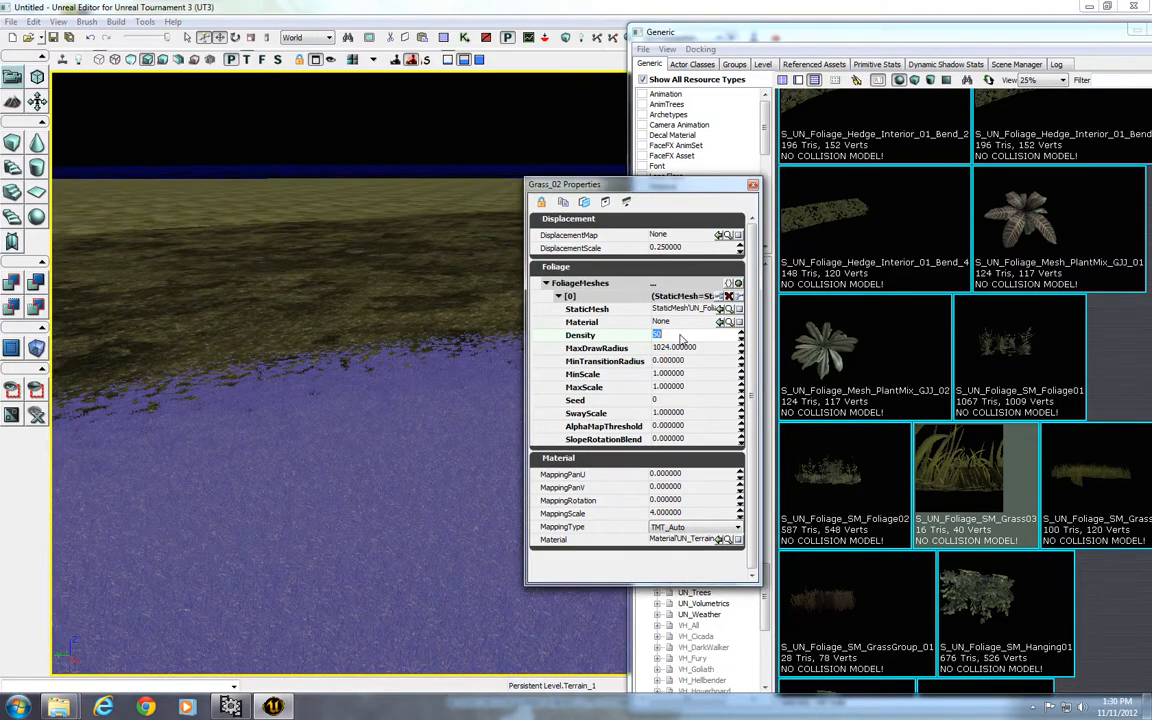
type("20")
key("Return")
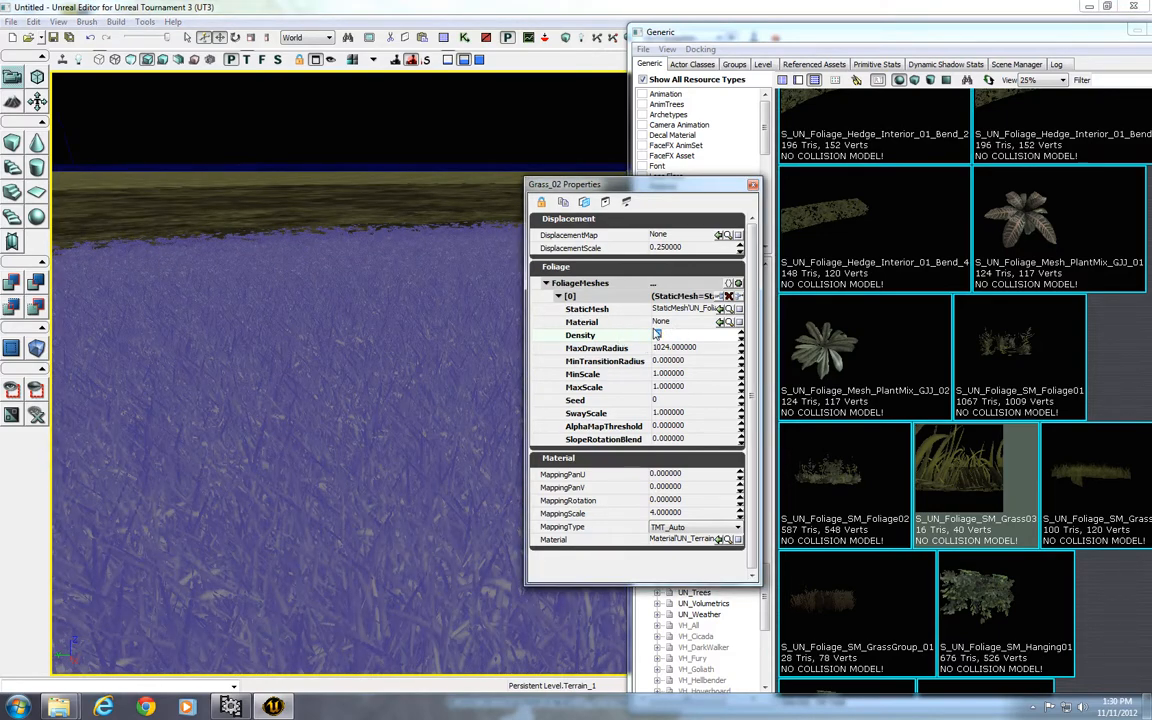
Reduce the foliage Density to 5 and inspect the grass coverage up close
key("Return")
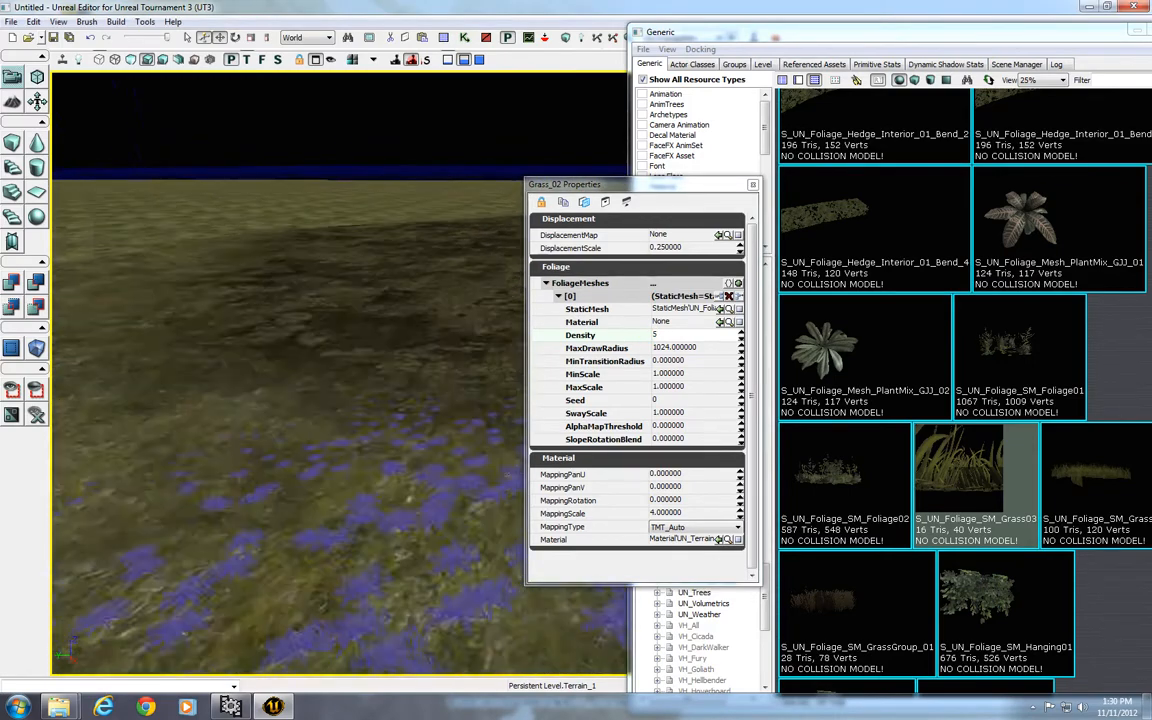
left_click_drag(405, 420, 405, 374)
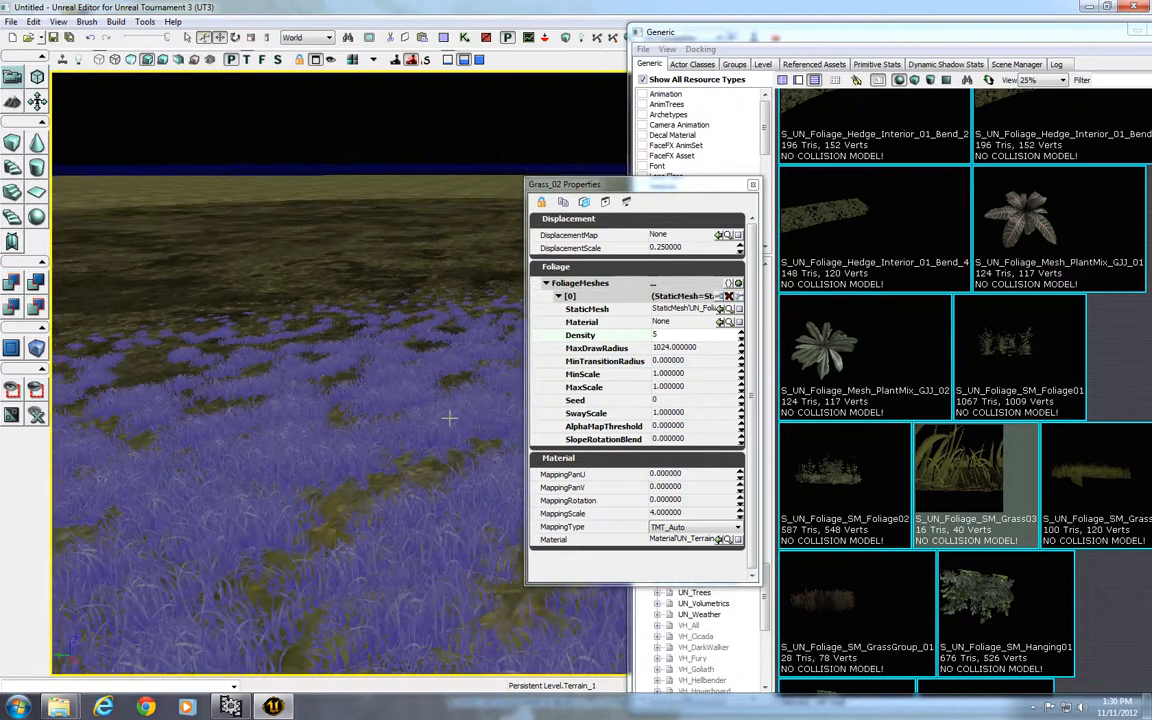
right_click_drag(403, 378, 403, 345)
right_click_drag(446, 423, 446, 406)
left_click_drag(426, 408, 426, 350)
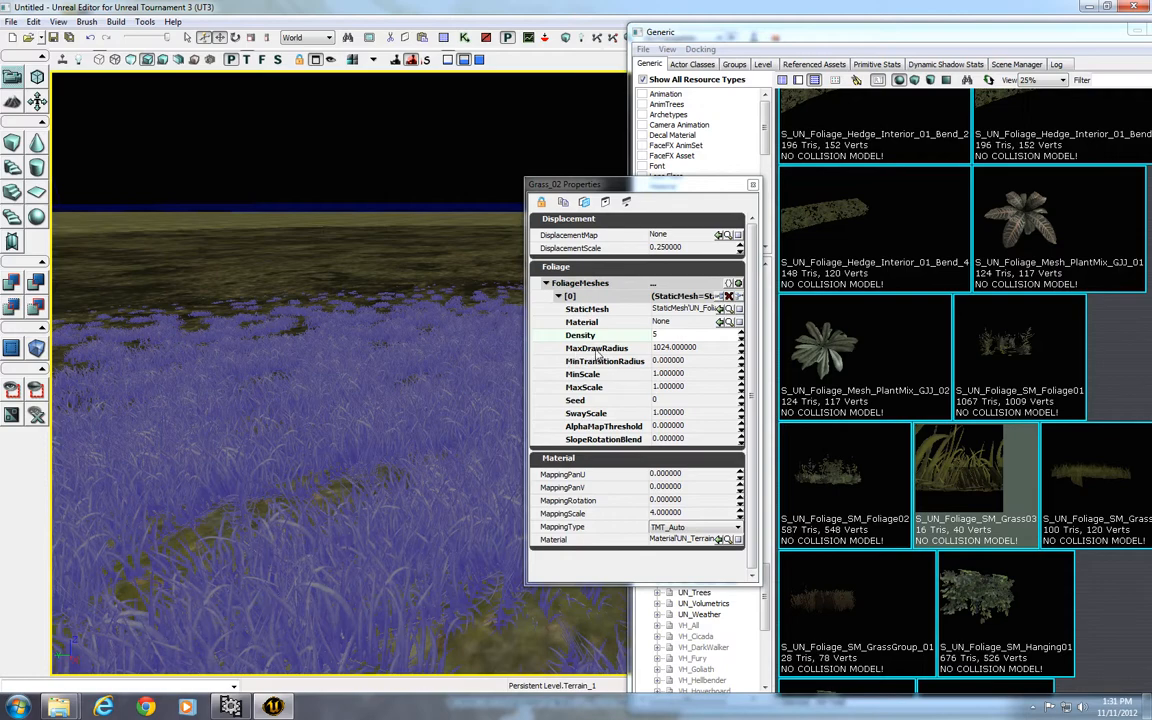
Set the foliage mesh's MaxDrawRadius to 4096
left_click(686, 348)
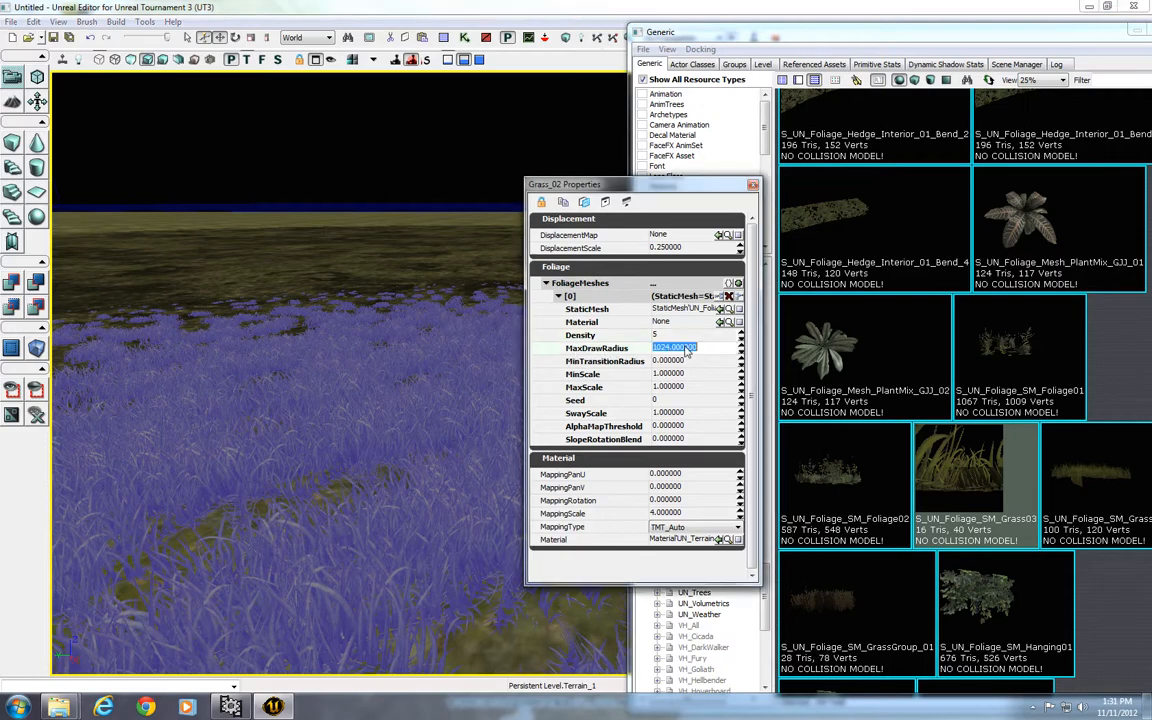
type("4096")
key("Return")
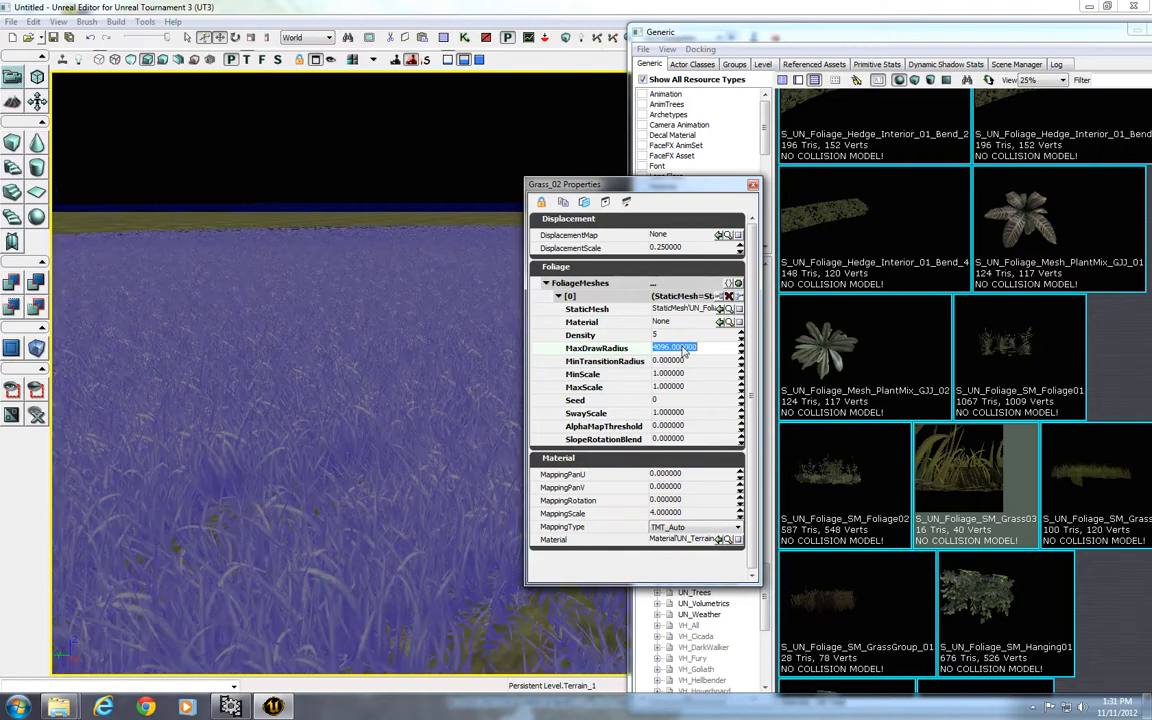
Set the foliage mesh's Seed to 10
left_click_drag(496, 368, 390, 439)
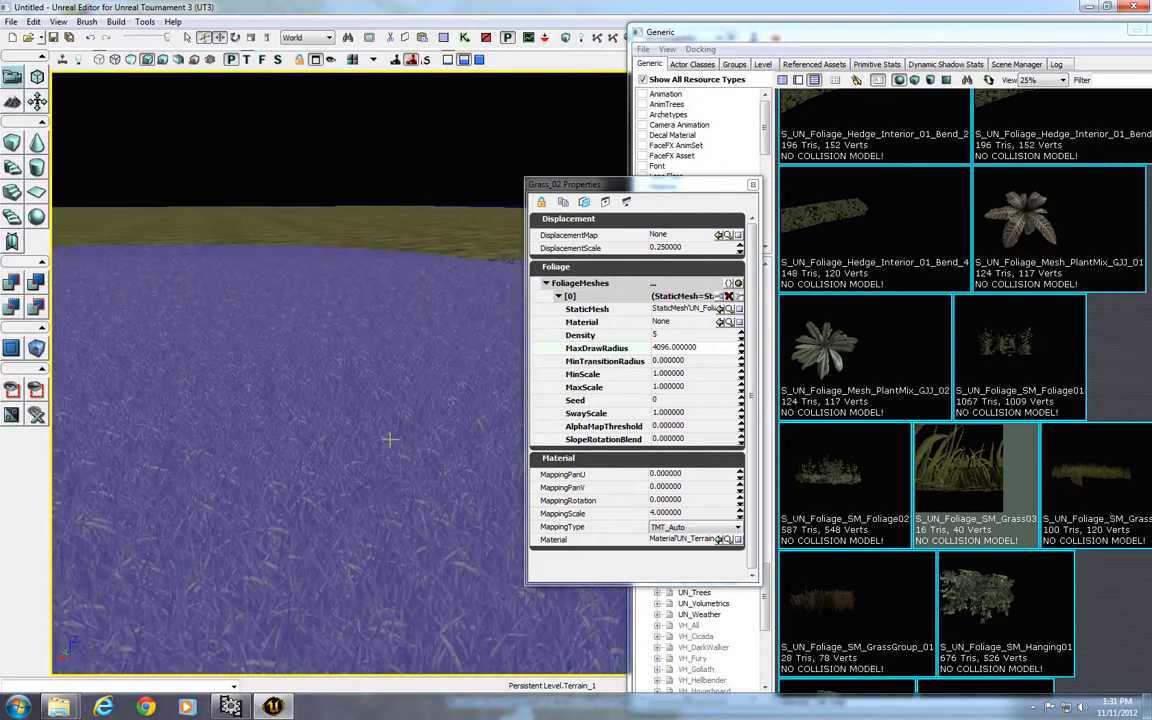
left_click(665, 408)
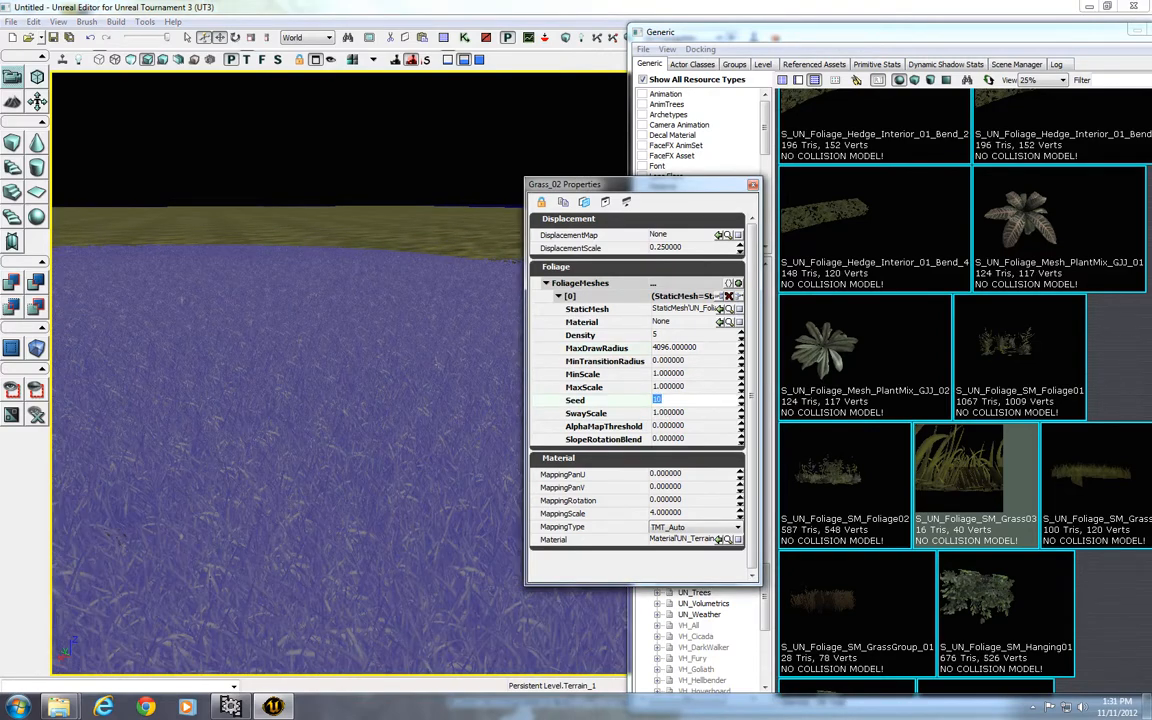
left_click(444, 434)
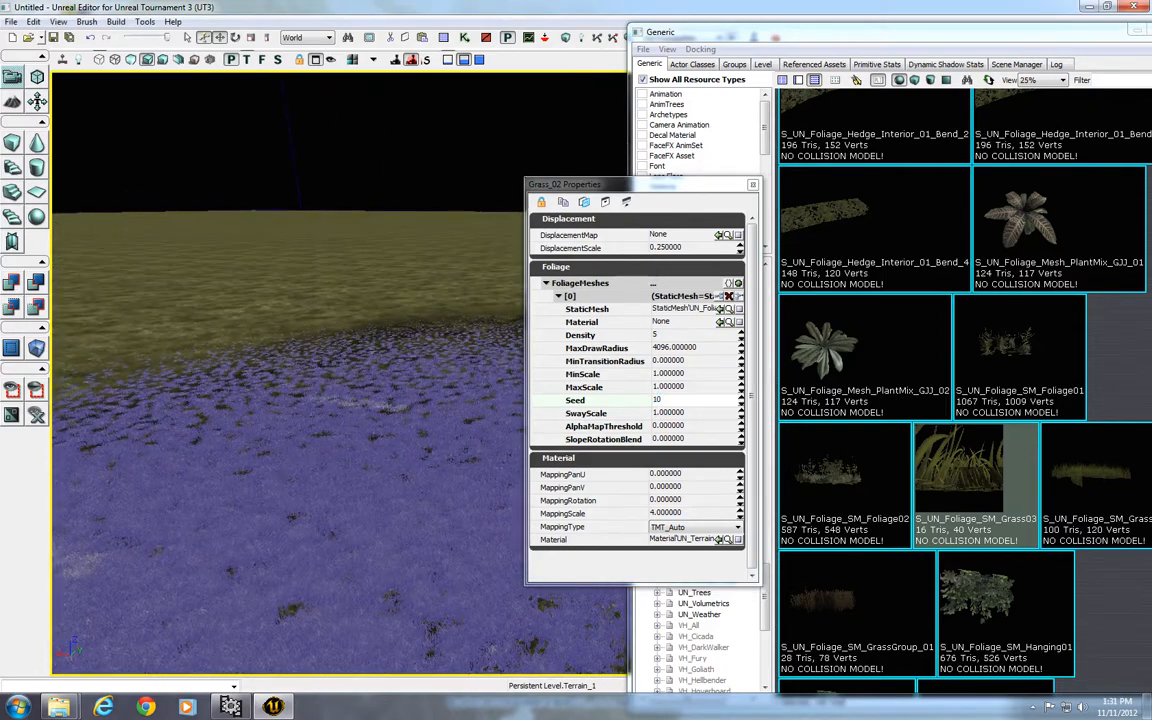
Look over the grass field and set the foliage Density to 2
mouse_move(444, 434)
left_mouse_down()
mouse_move(444, 340)
mouse_move(444, 434)
left_mouse_up()
left_click(664, 336)
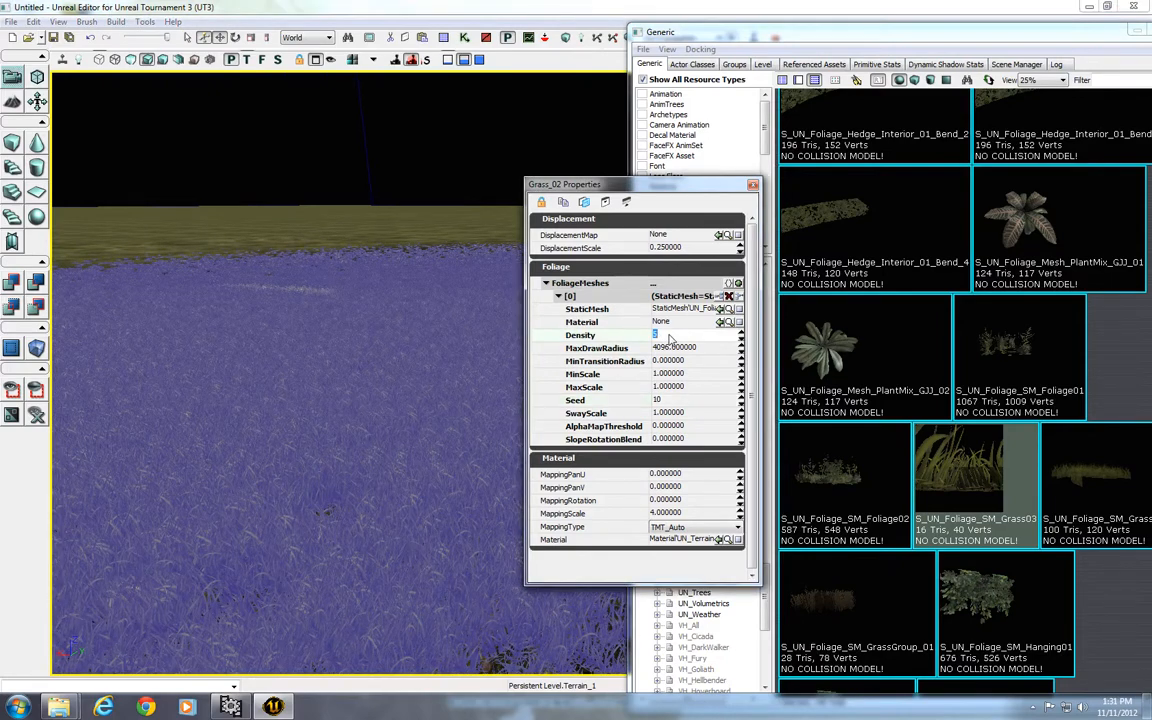
key("Return")
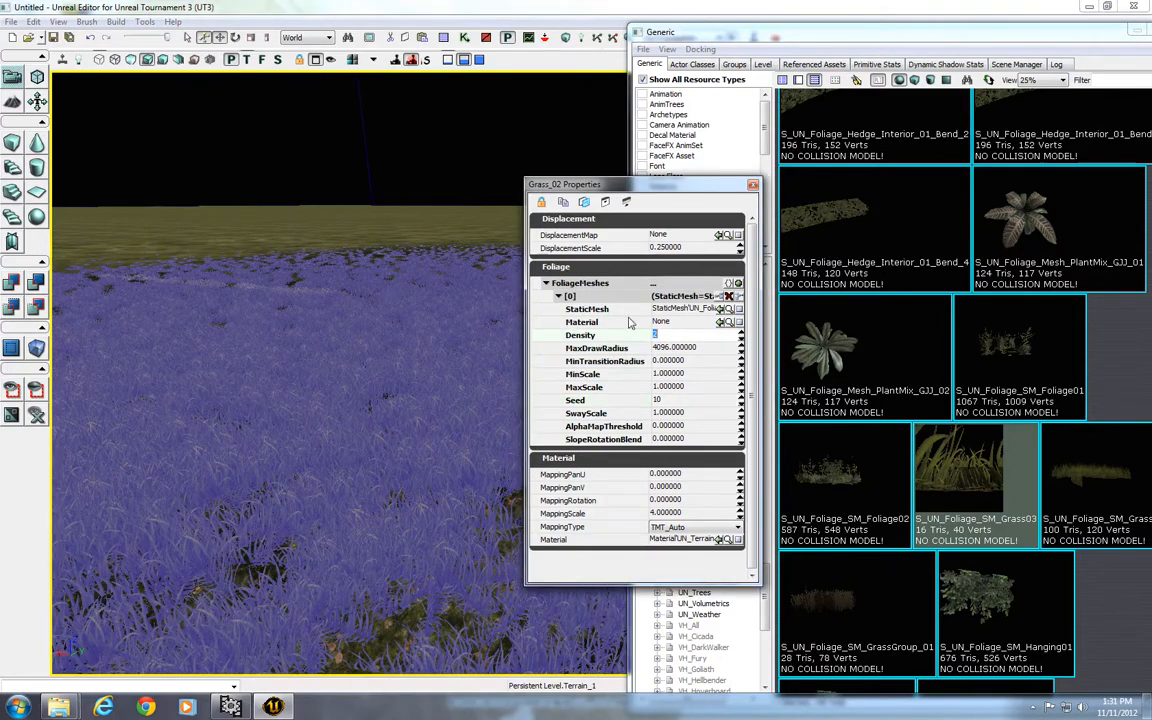
Set the foliage mesh's Density to 1, look over the thinned grass, and close the Grass_02 properties
left_click_drag(470, 262, 421, 430)
left_click(694, 338)
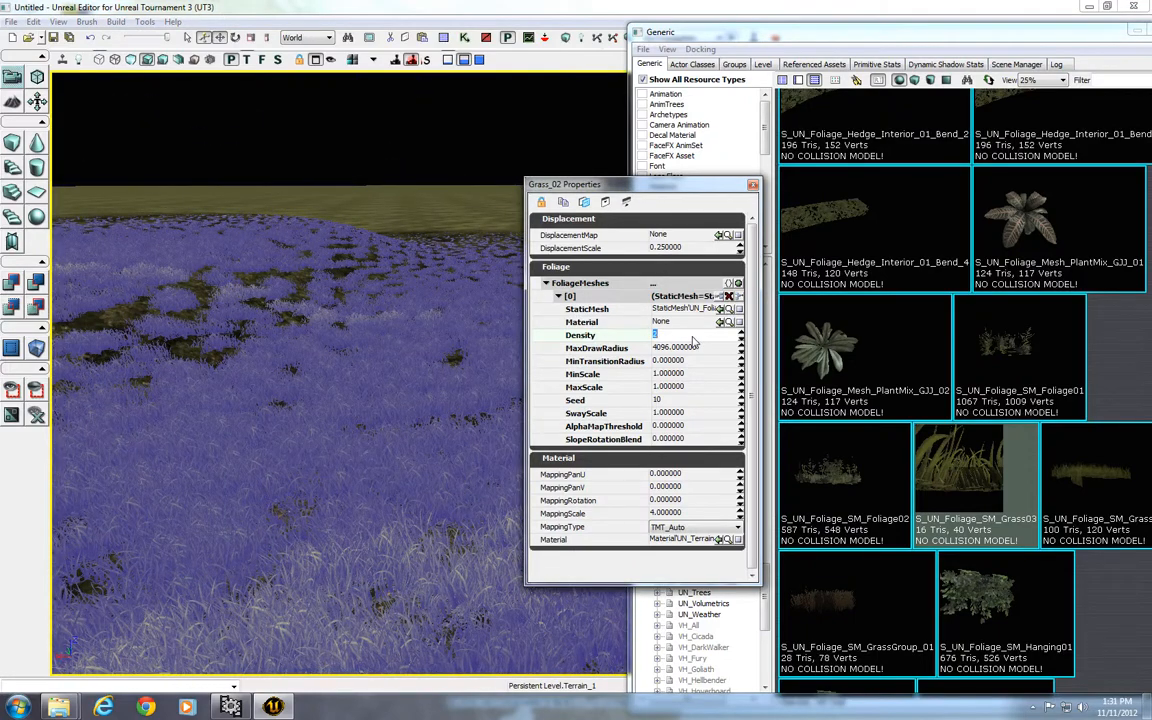
left_click_drag(279, 453, 356, 454)
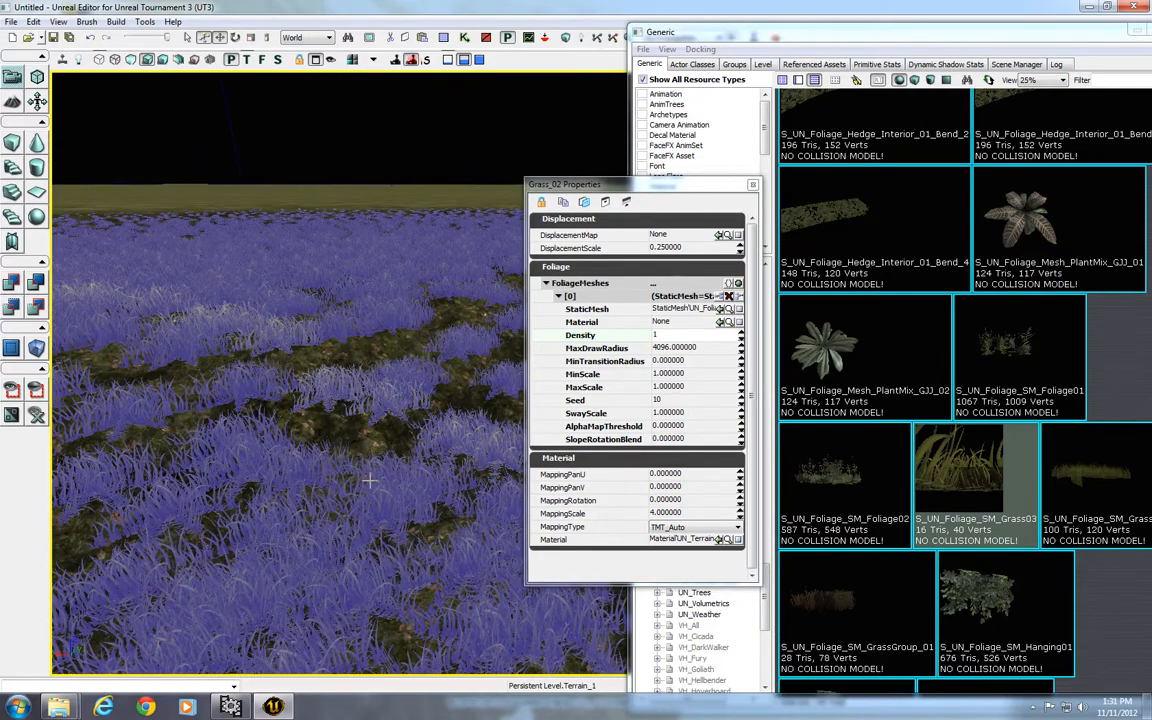
left_click(753, 186)
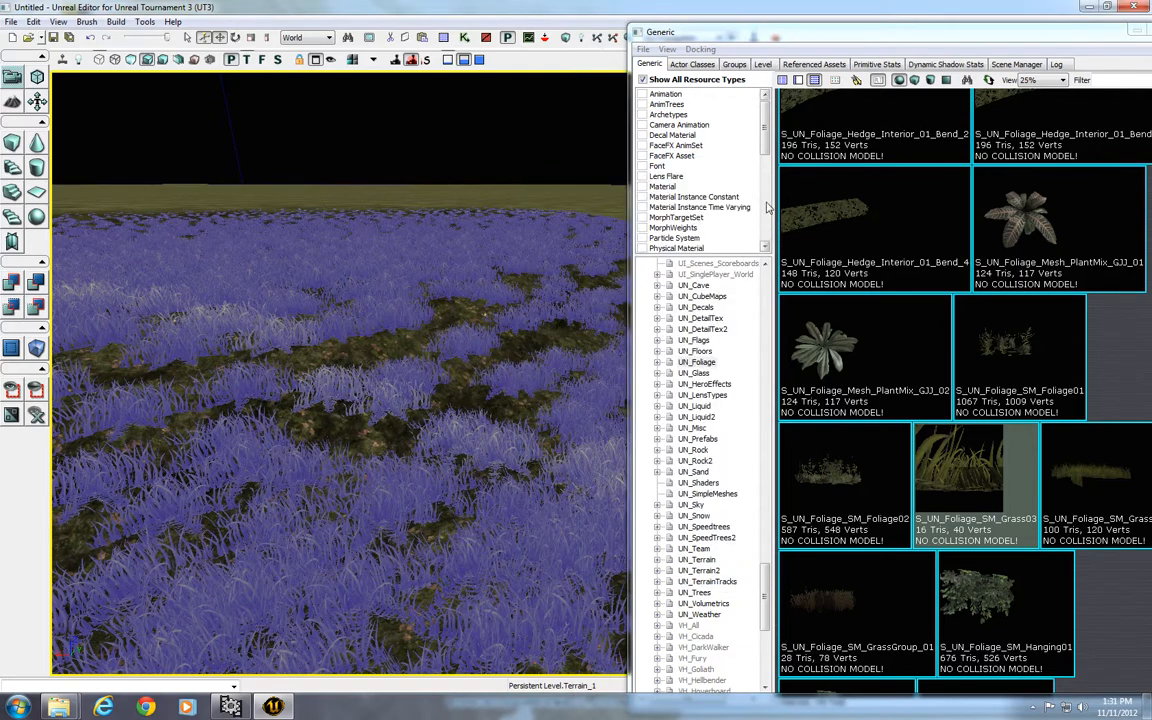
Browse the UN packages for a dirt material and select M_UN_Terrain_Dirt_01b in UN_Terrain
scroll(836, 286, "up", 10)
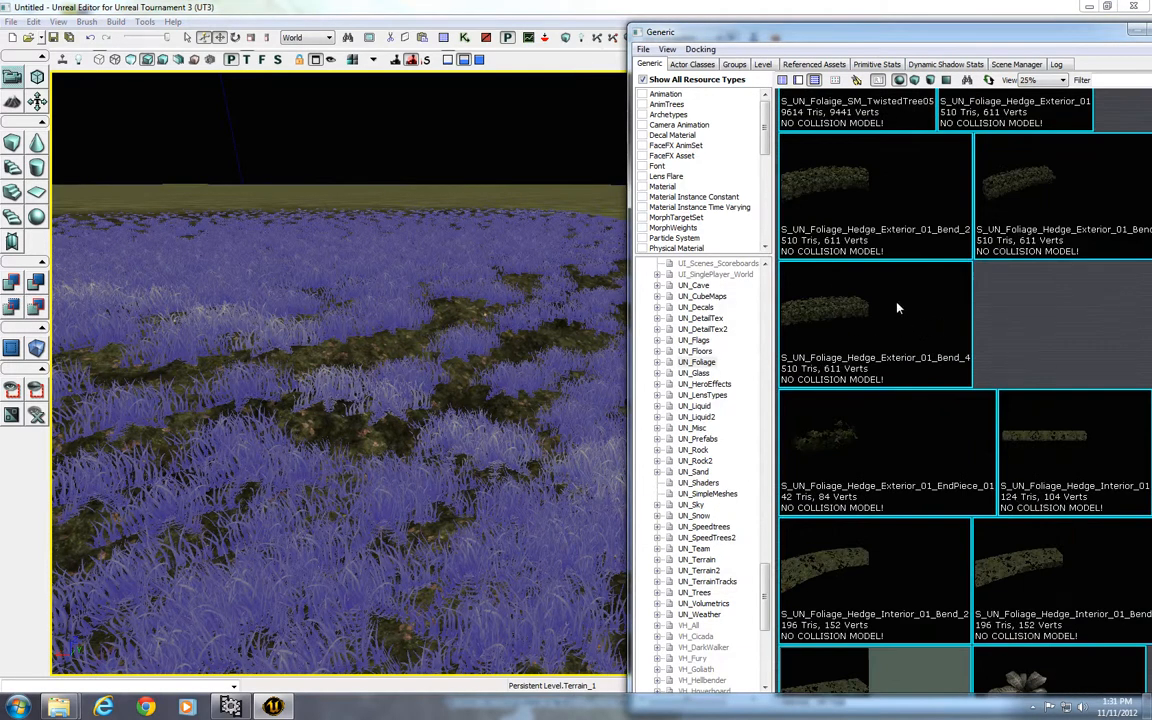
left_click(693, 285)
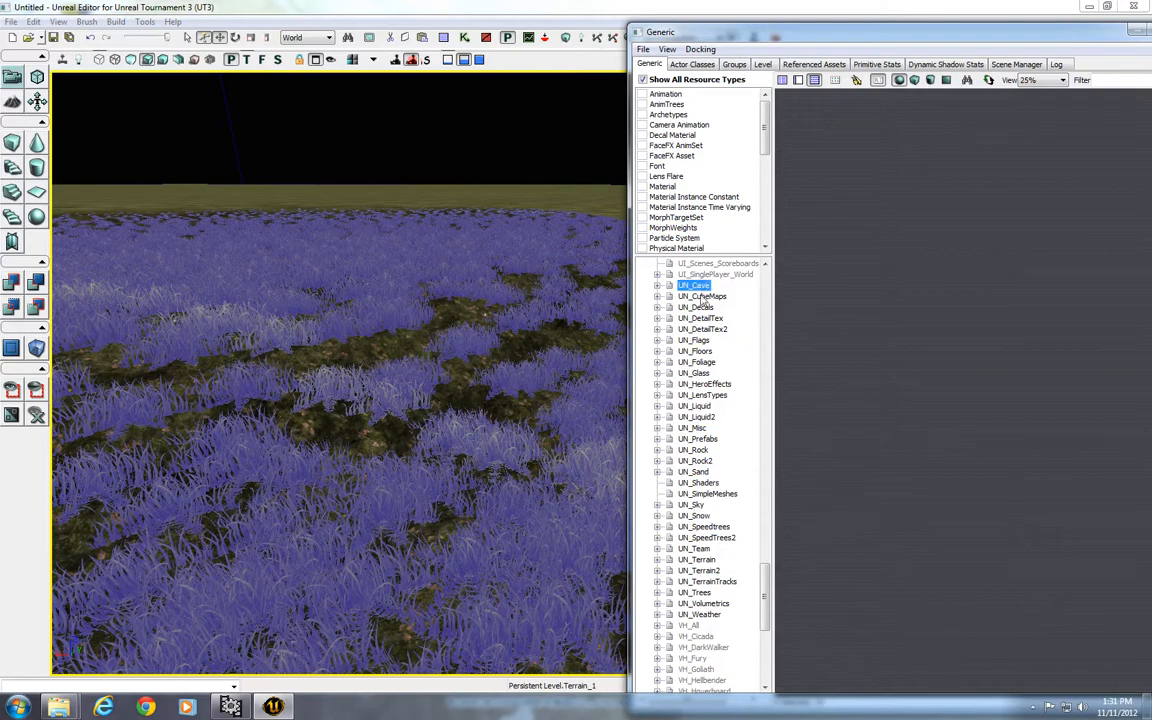
left_click(697, 362)
left_click(703, 395)
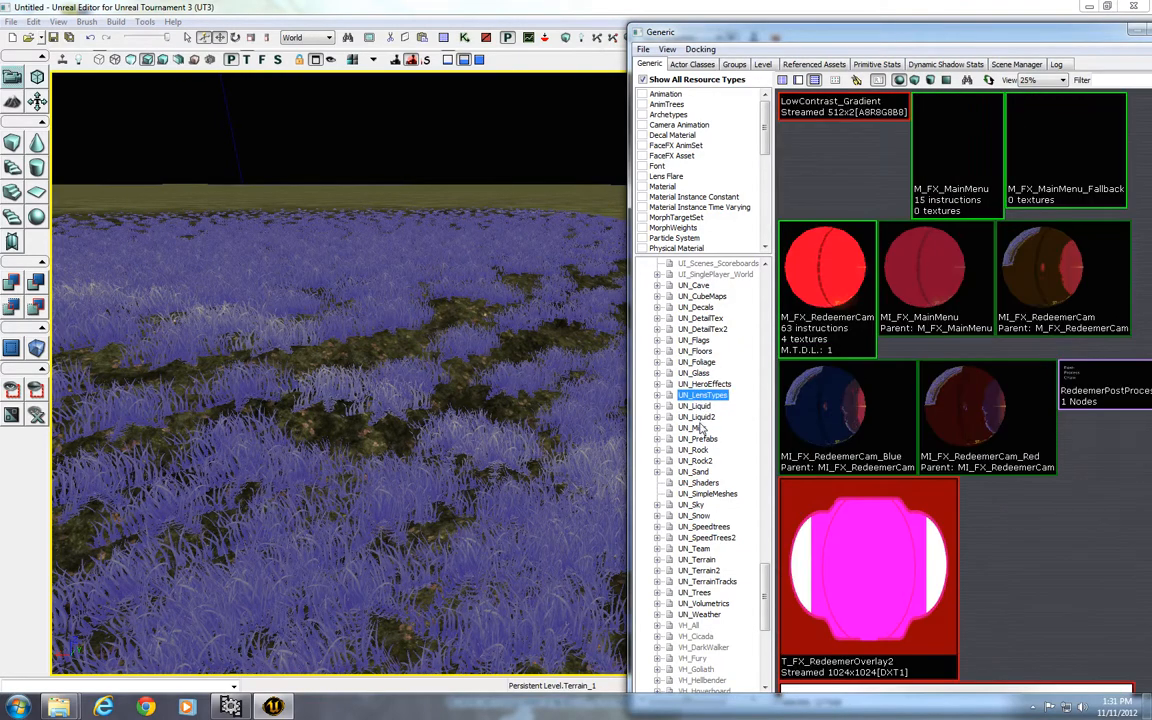
left_click(701, 318)
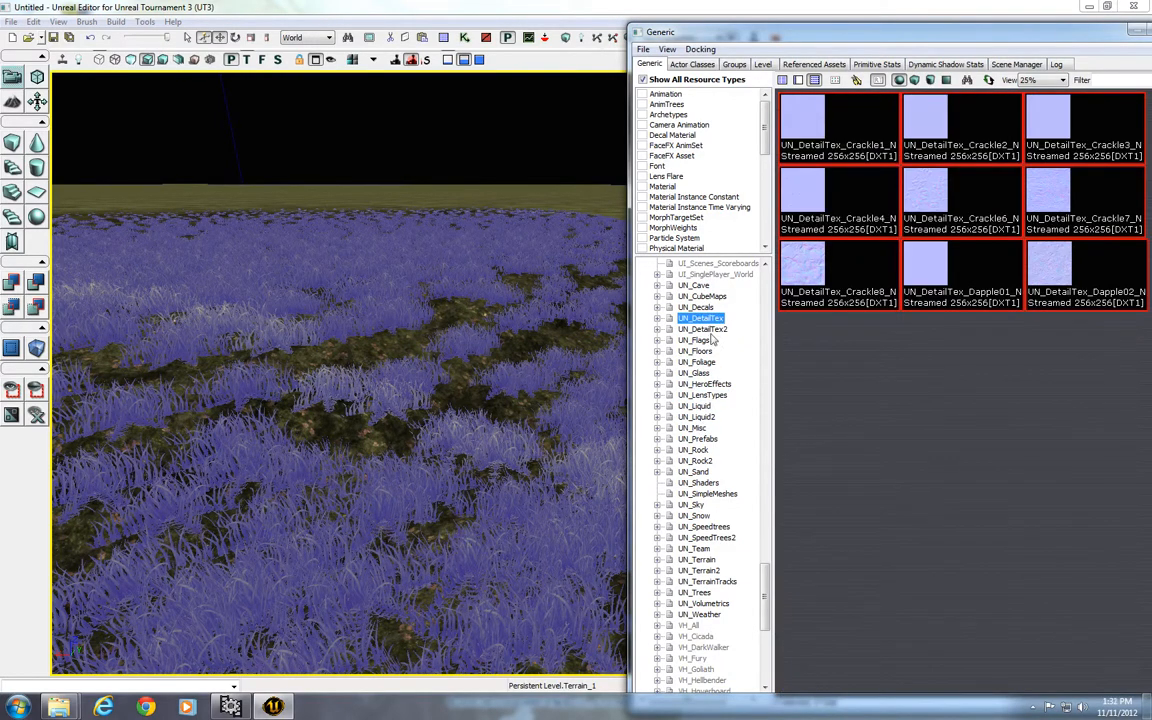
left_click(697, 559)
left_click_drag(989, 27, 823, 24)
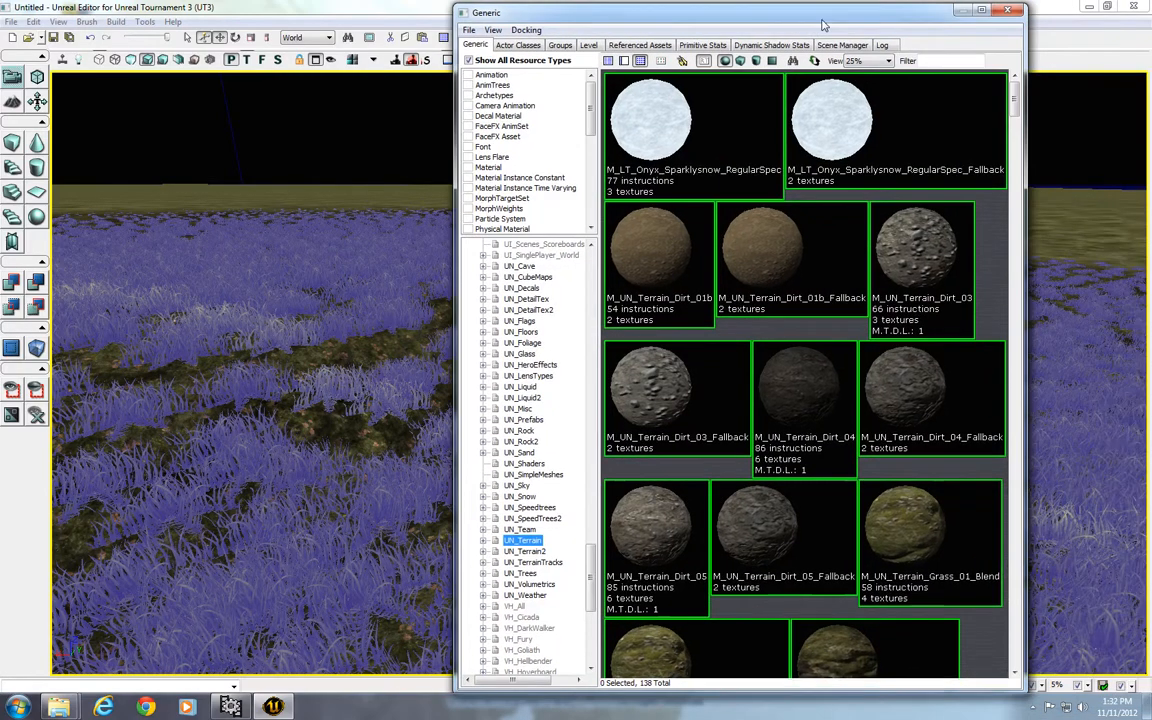
left_click(659, 269)
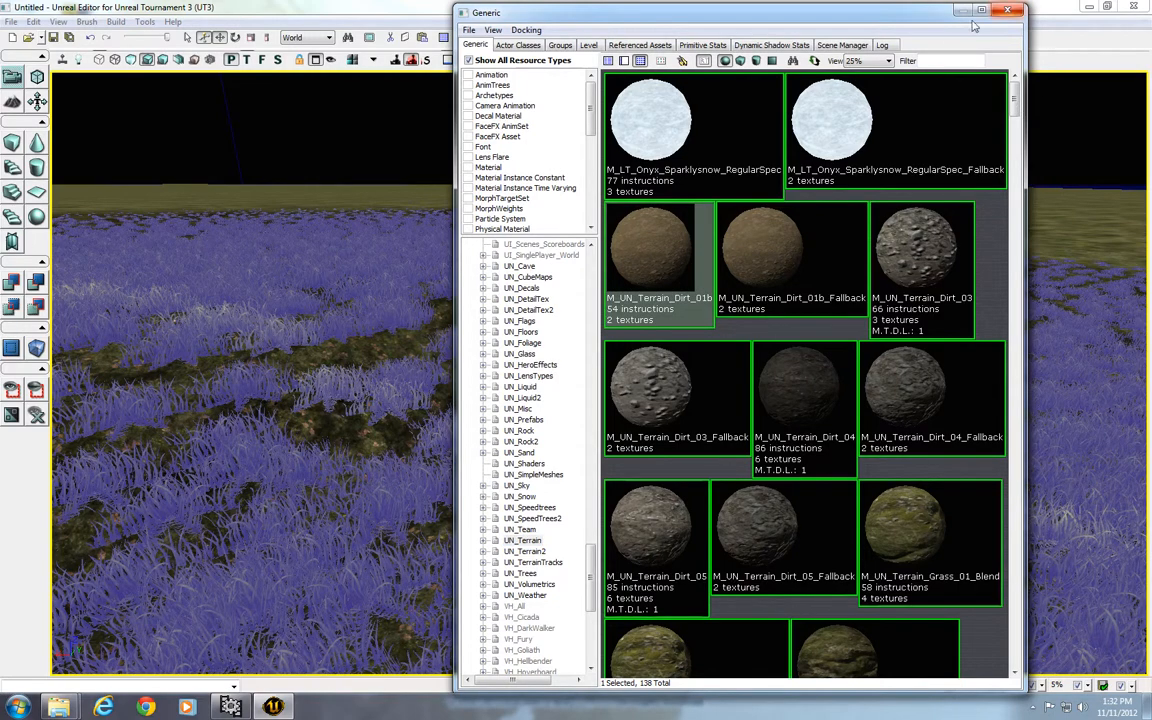
Create a new terrain setup layer from the selected material with auto-create, in package TR_Test and named Layer_03
left_click(8, 98)
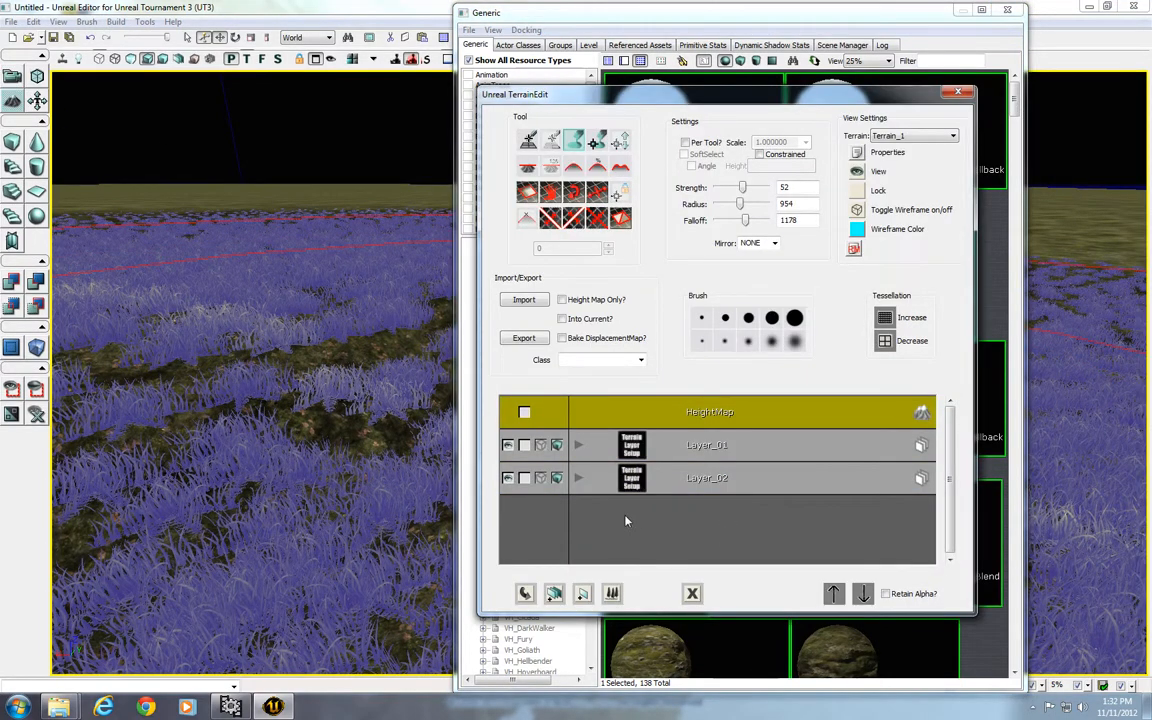
right_click(626, 526)
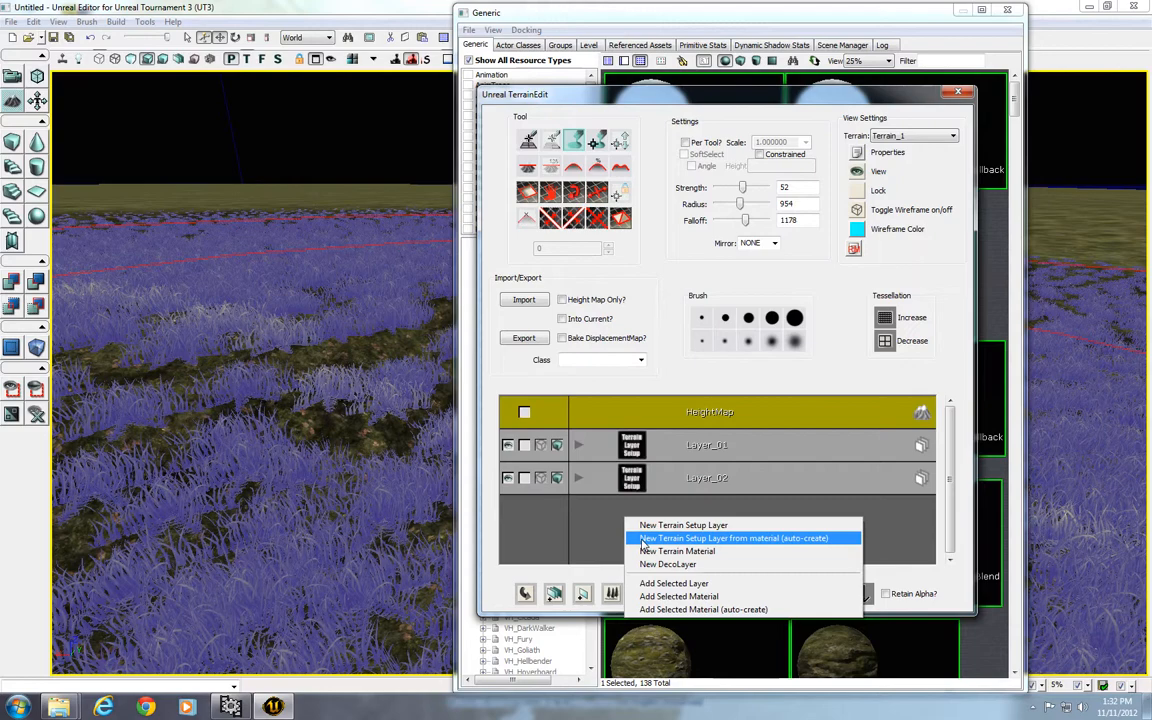
left_click(644, 541)
left_click(667, 326)
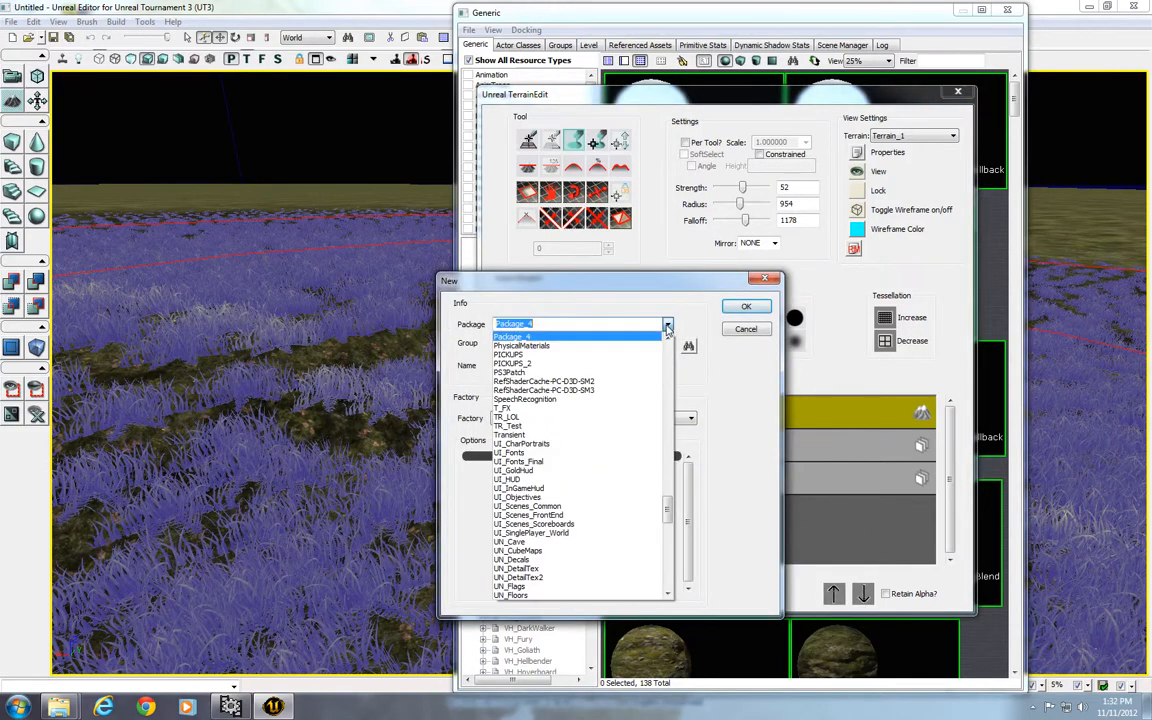
left_click(600, 426)
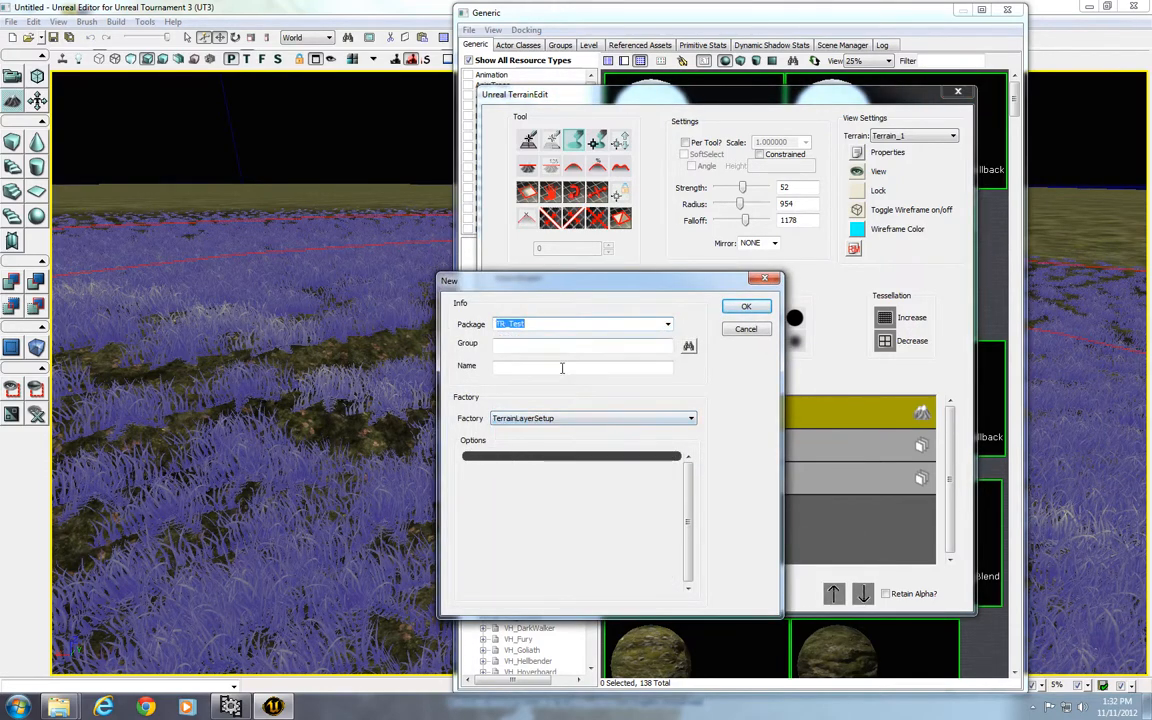
left_click(562, 368)
type("Layer_03")
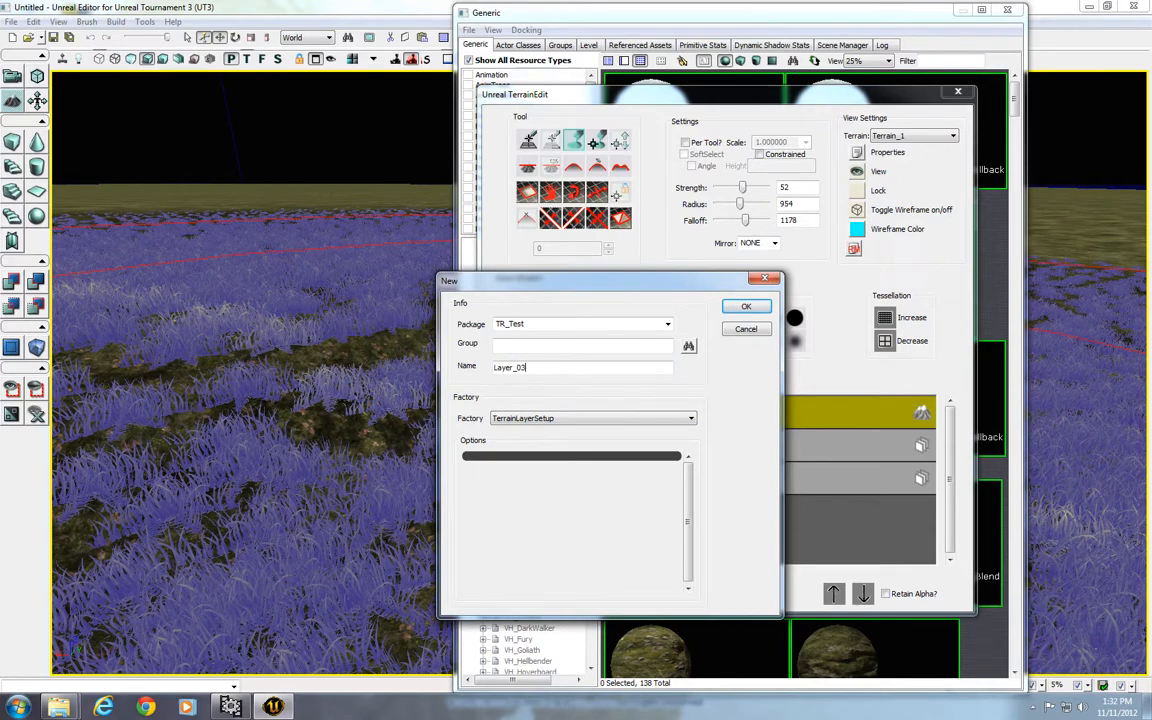
key("Return")
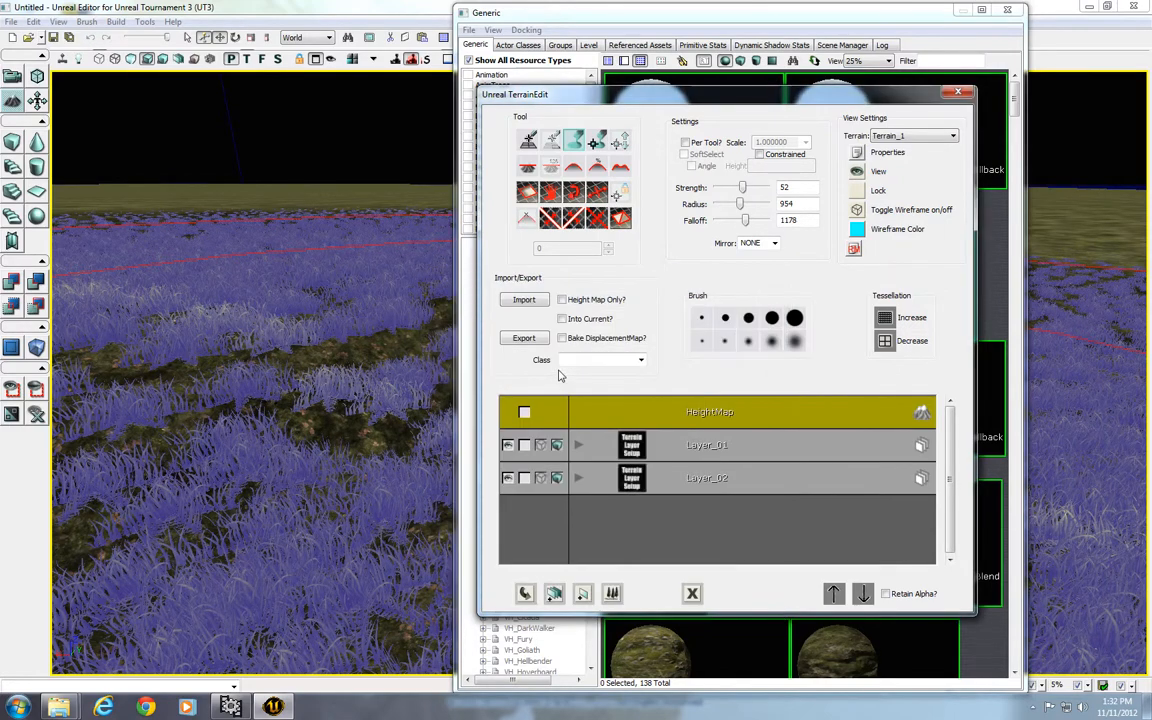
Name the layer's terrain material Dirt in package TR_Test, then expand Layer_03 and select its Dirt material
left_click(667, 326)
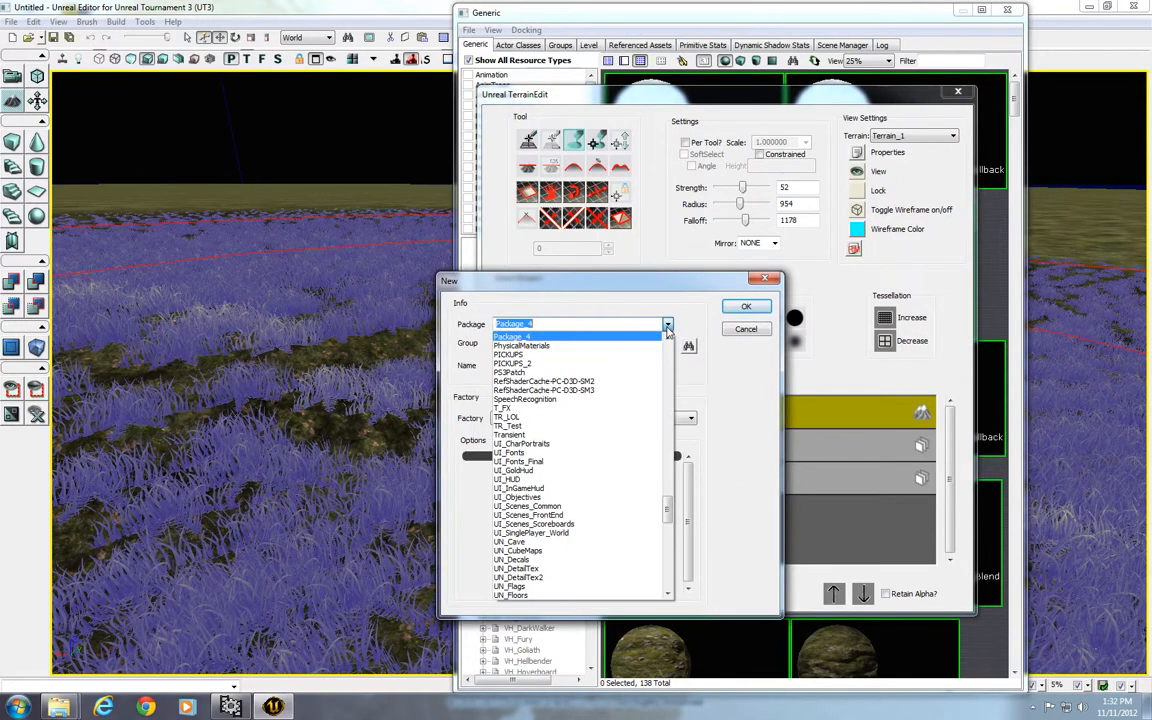
left_click(589, 427)
left_click(573, 366)
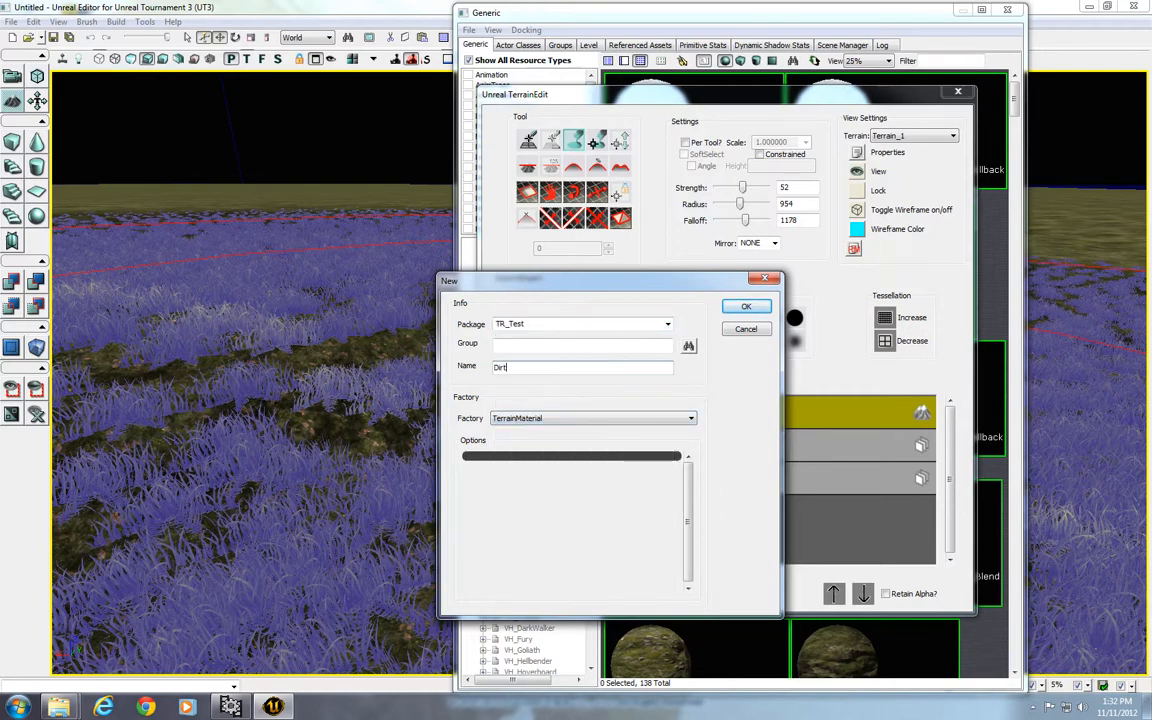
type("Dirt")
key("Return")
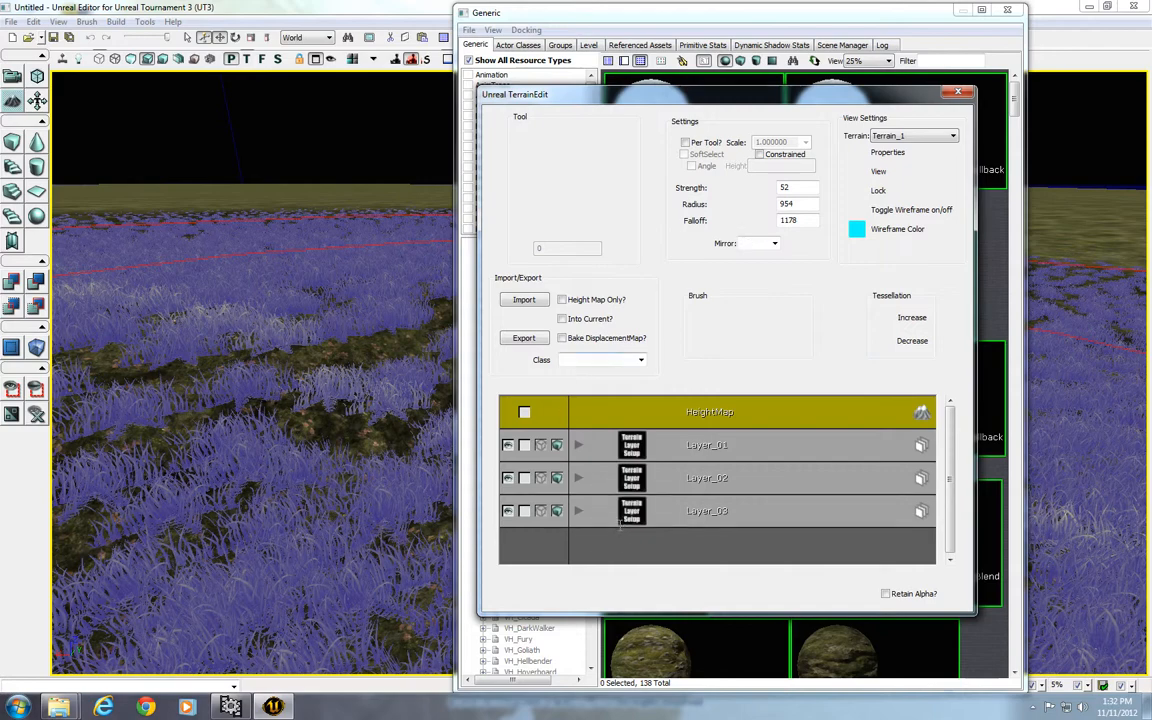
left_click(579, 511)
left_click(713, 549)
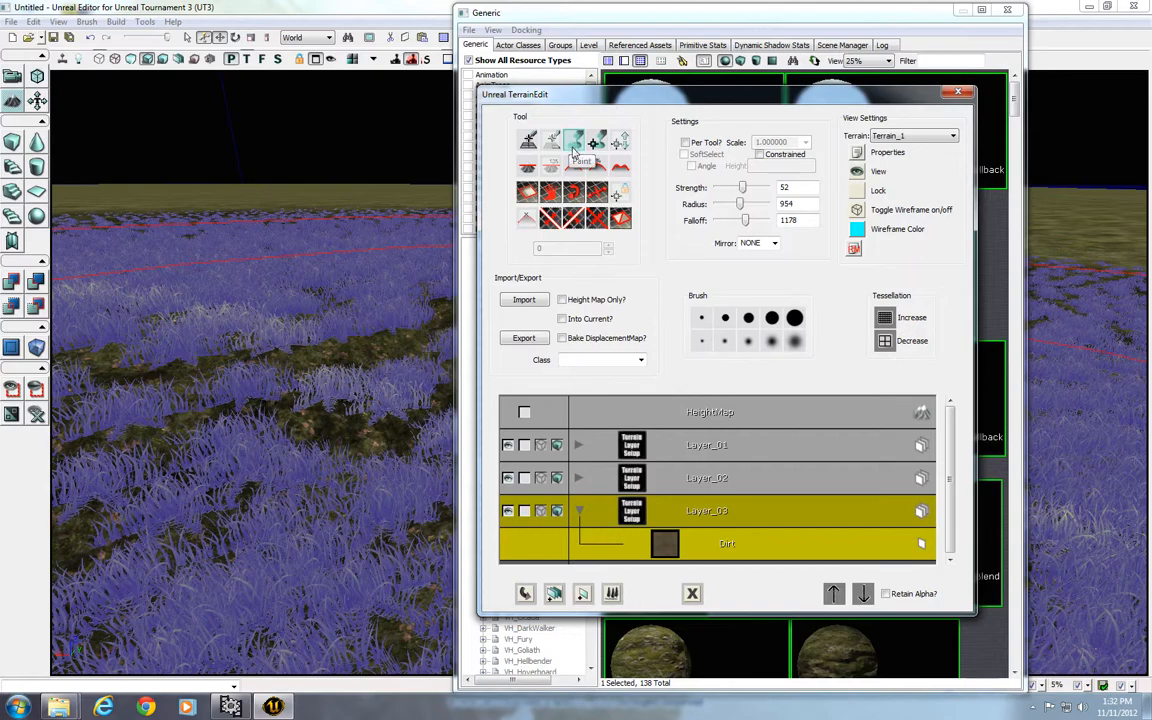
Paint the Dirt layer in a broad patch over the grass with the 954-radius brush
mouse_move(344, 346)
left_mouse_down()
mouse_move(380, 386)
mouse_move(452, 350)
mouse_move(452, 300)
mouse_move(301, 483)
left_mouse_up()
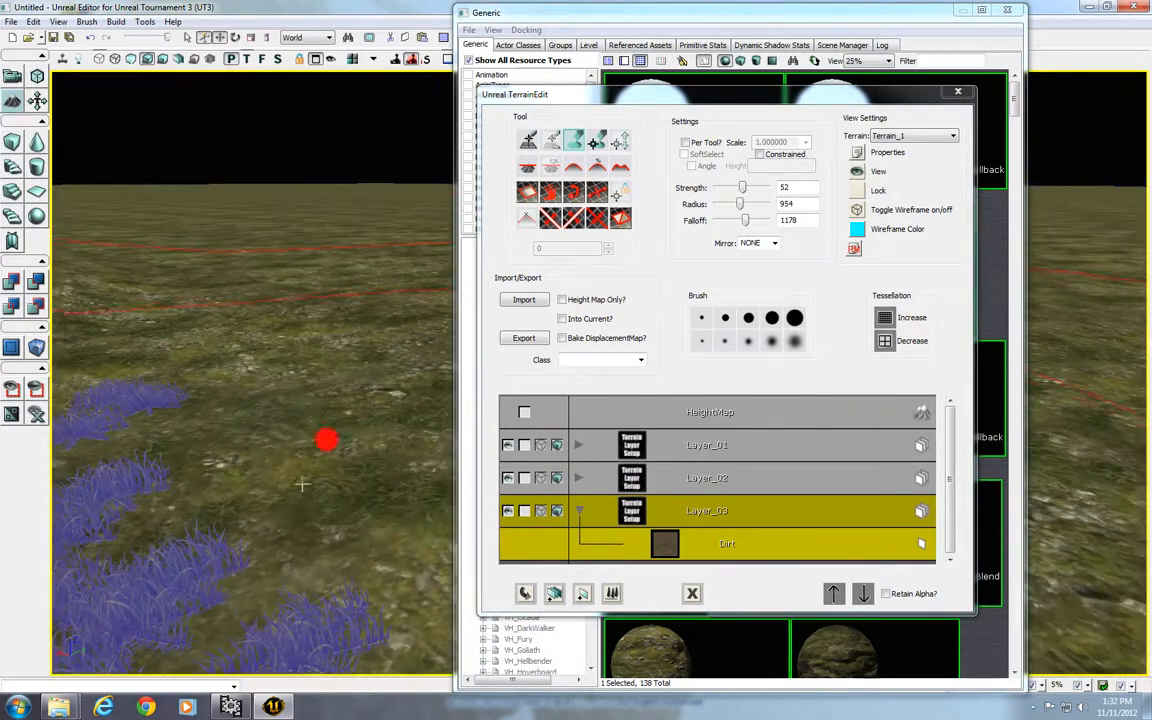
left_click(409, 343, "ctrl")
mouse_move(414, 328)
left_mouse_down()
mouse_move(289, 355)
mouse_move(357, 532)
mouse_move(275, 458)
mouse_move(180, 453)
mouse_move(228, 552)
mouse_move(199, 514)
left_mouse_up()
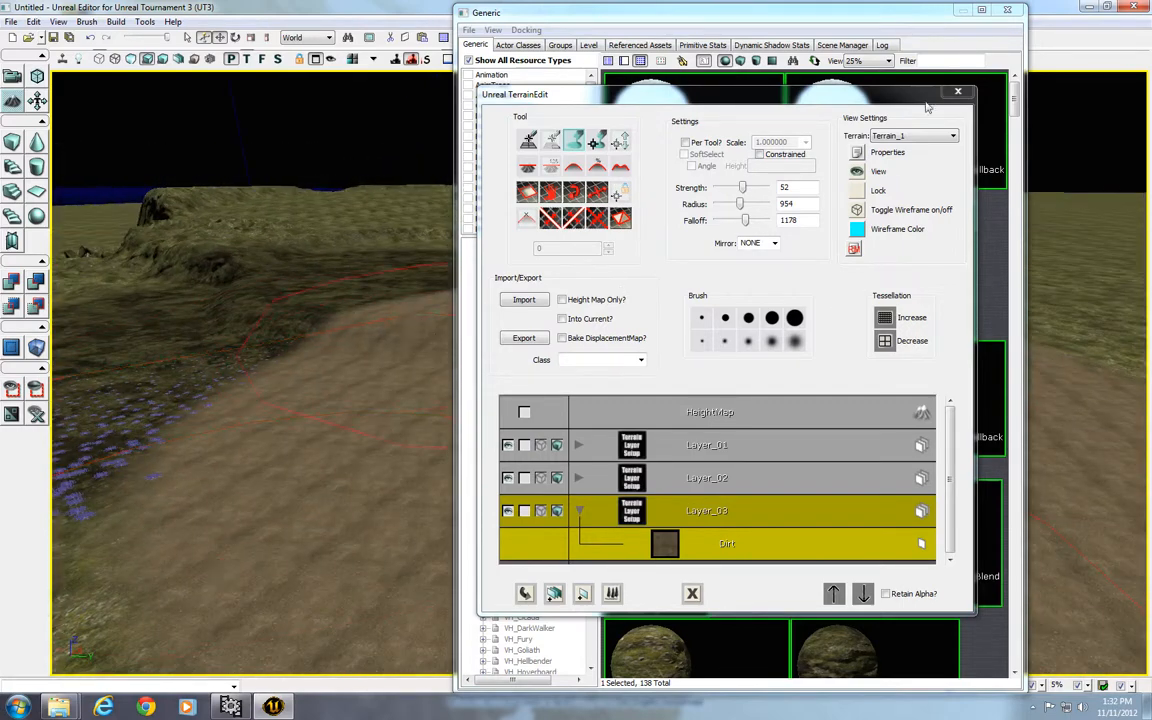
Set the paint brush radius to 533 and falloff to 252, and clear the Generic browser and TerrainEdit window off the terrain view
mouse_move(741, 204)
left_mouse_down()
mouse_move(729, 204)
mouse_move(727, 221)
left_mouse_up()
mouse_move(376, 398)
left_mouse_down()
mouse_move(405, 455)
mouse_move(387, 565)
mouse_move(424, 571)
left_mouse_up()
left_click(1007, 10)
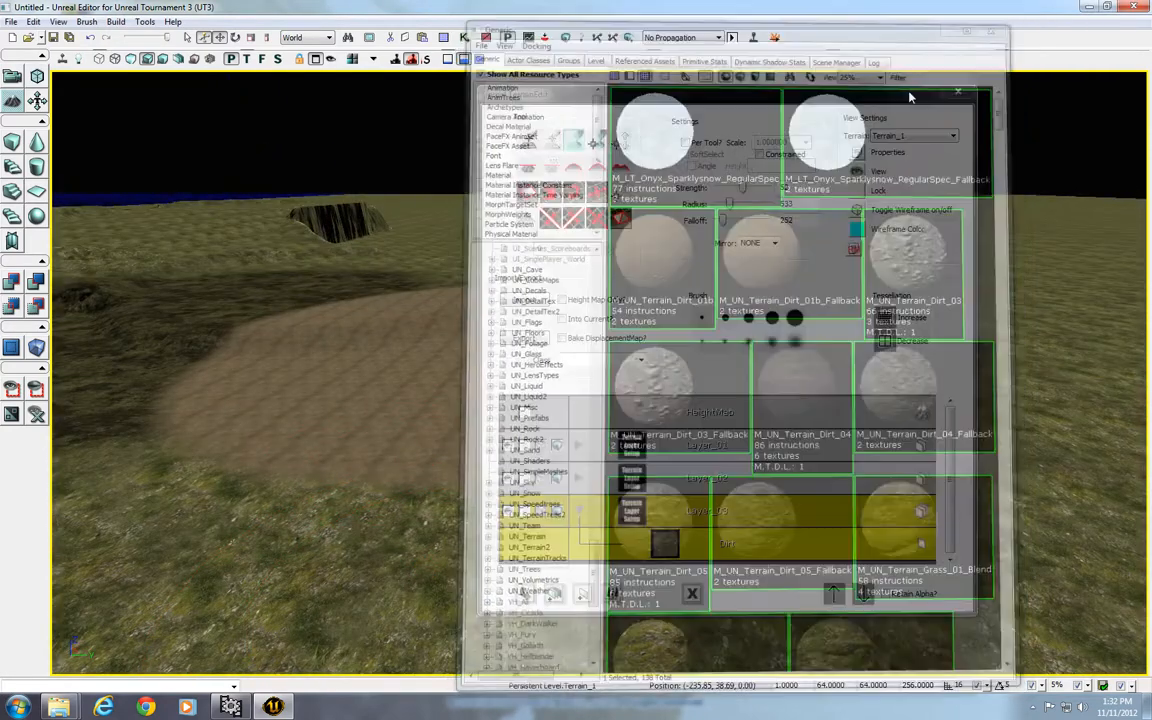
left_click_drag(741, 94, 1136, 63)
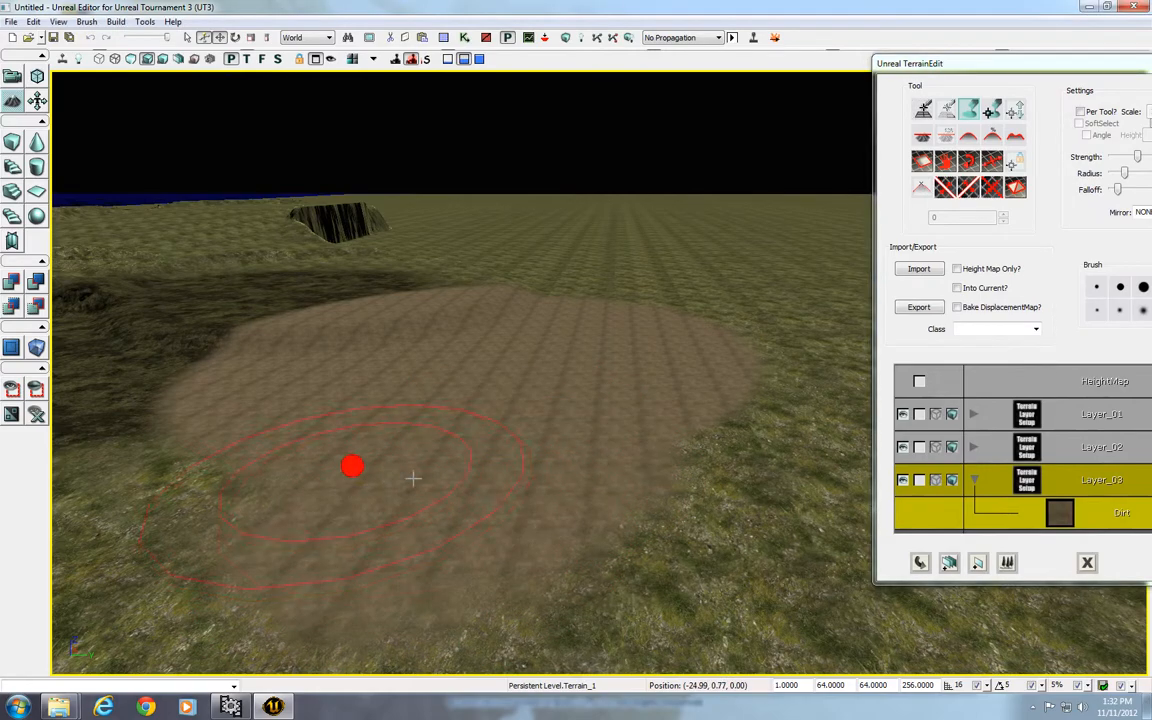
Extend the dirt patch with the smaller brush and work along its border with the grass
mouse_move(352, 470)
left_mouse_down()
mouse_move(295, 380)
mouse_move(290, 342)
mouse_move(275, 504)
mouse_move(271, 481)
left_mouse_up()
mouse_move(632, 442)
left_mouse_down()
mouse_move(594, 483)
mouse_move(630, 458)
left_mouse_up()
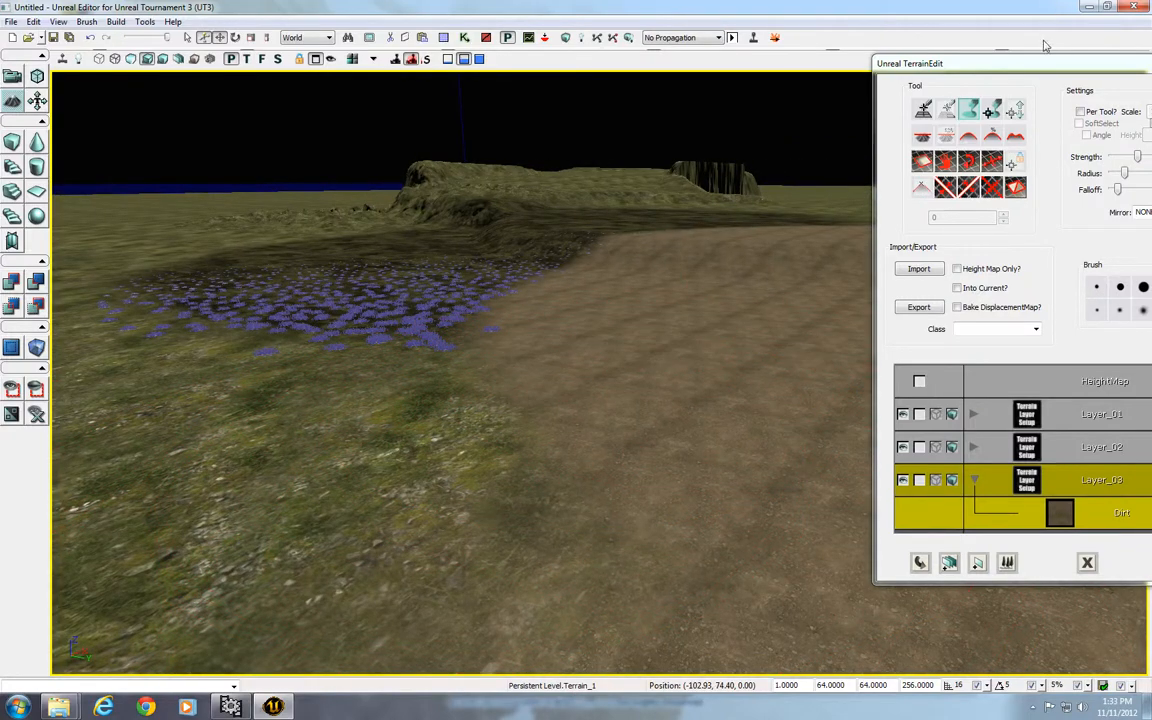
left_click_drag(1038, 70, 838, 123)
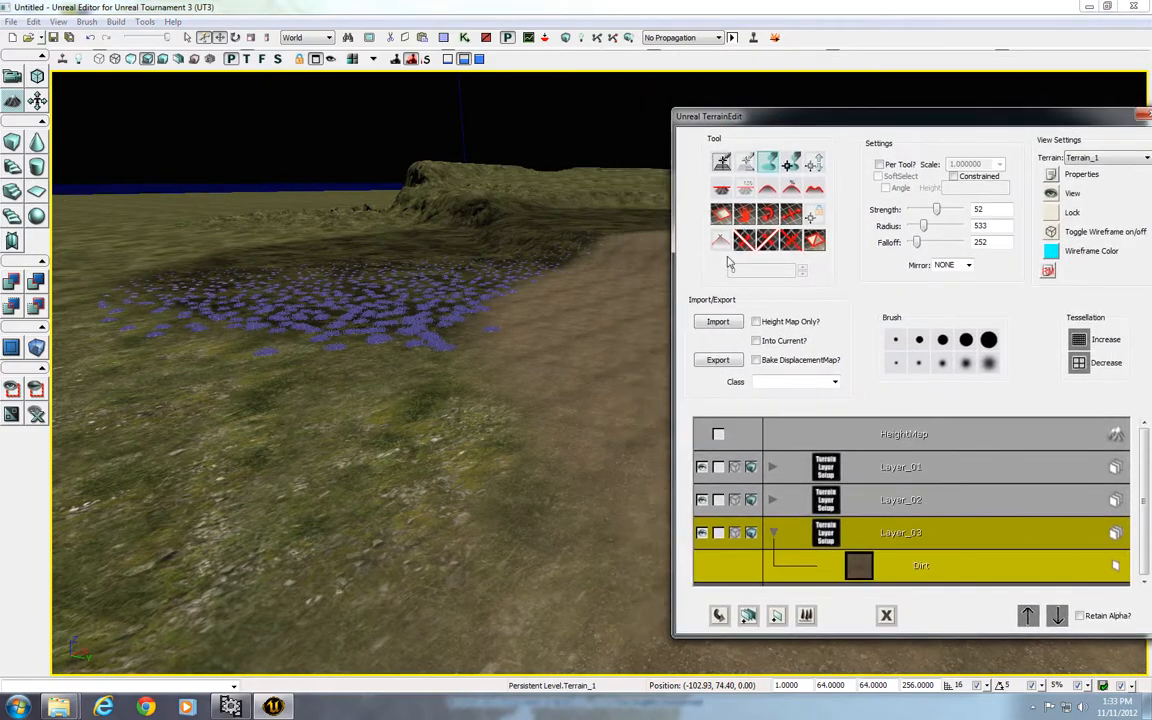
left_click_drag(503, 347, 543, 227)
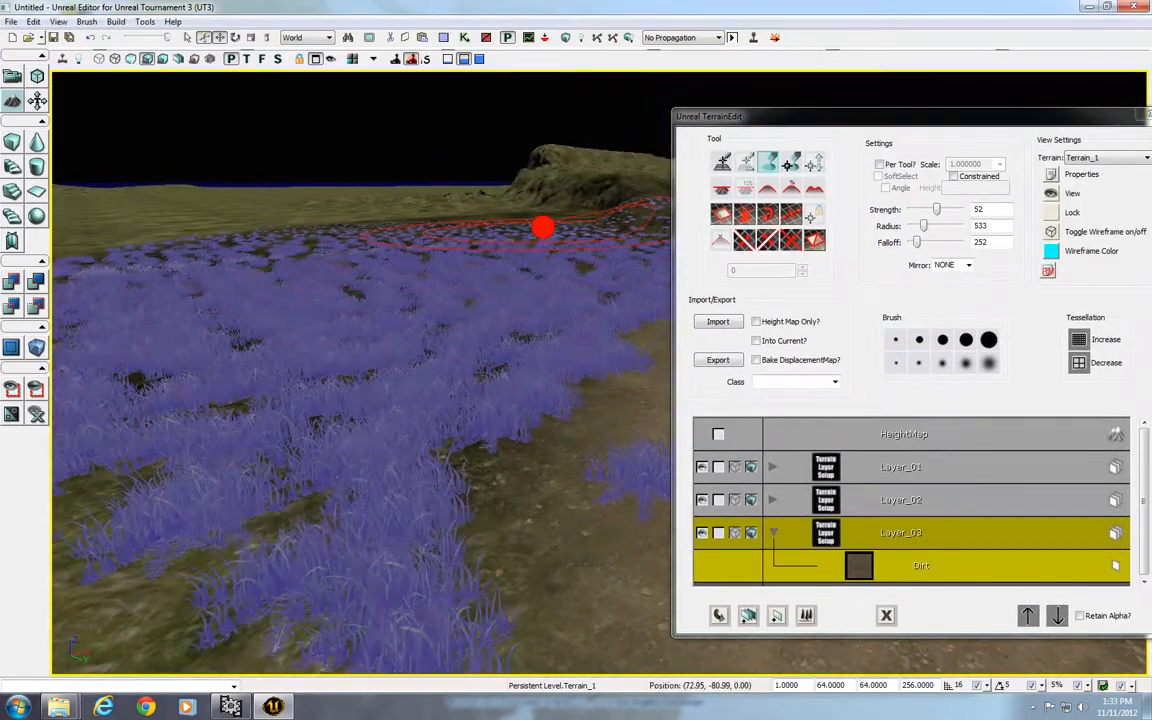